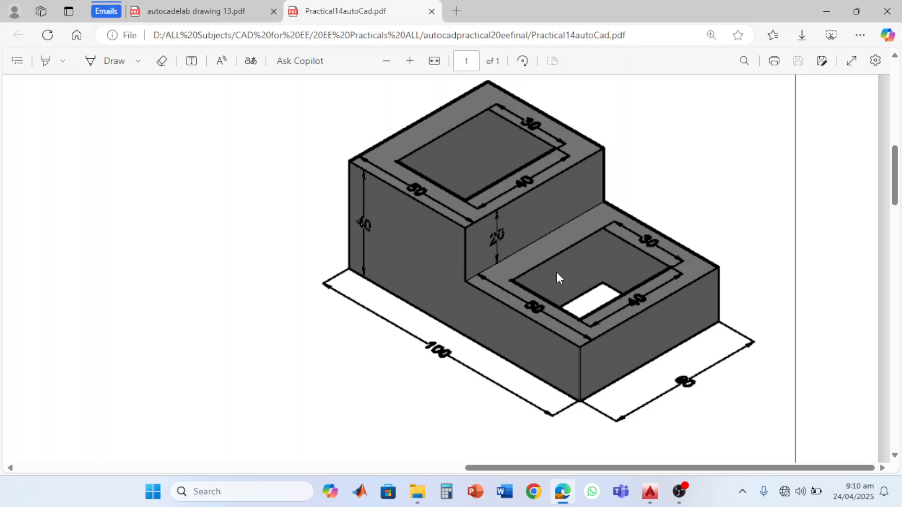
# - Try to capture the dimensioned stepped block from the PDF and paste it into the AutoCAD drawing
pyautogui.press('ctrl+Print')
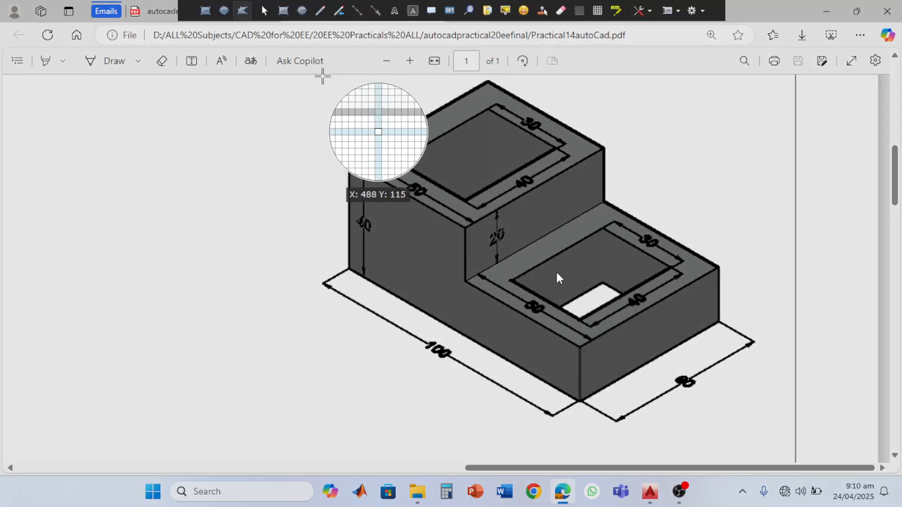
pyautogui.moveTo(283, 71); pyautogui.dragTo(771, 430)
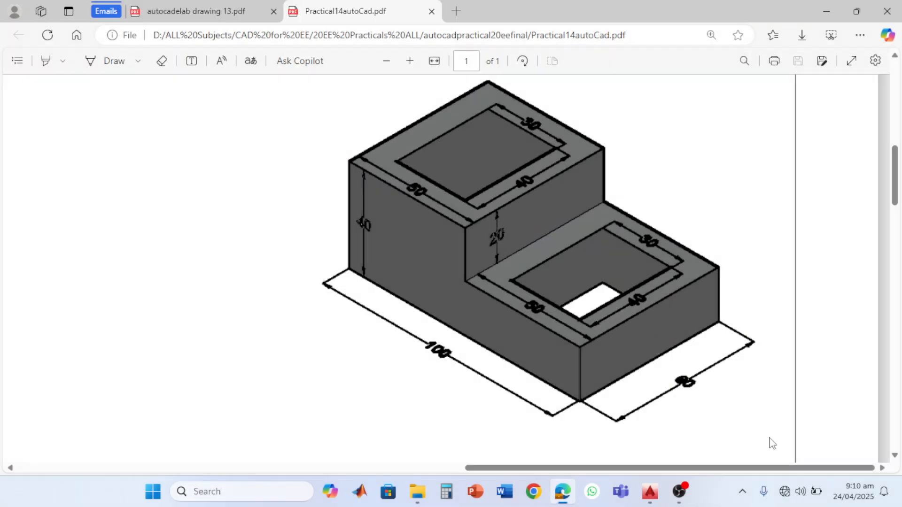
pyautogui.click(650, 491)
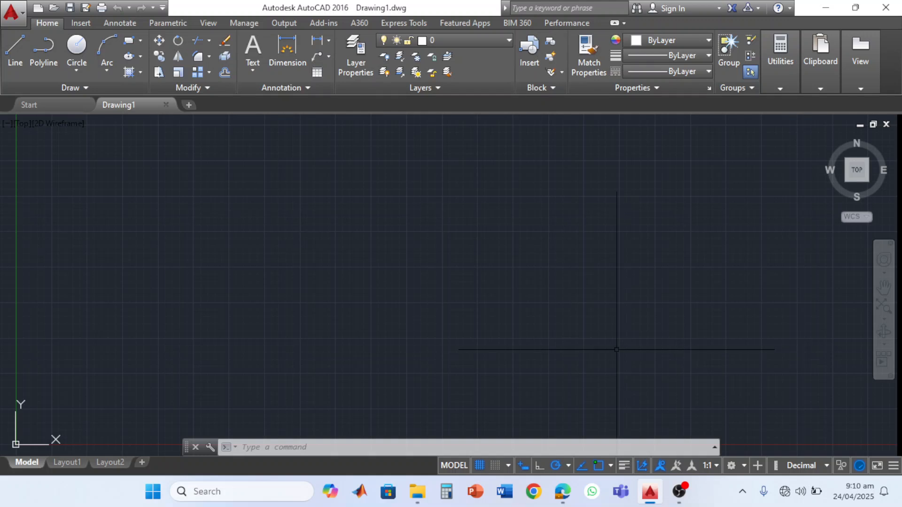
pyautogui.hotkey('ctrl', 'v')
pyautogui.click(523, 369)
pyautogui.scroll(-3, 535, 349)
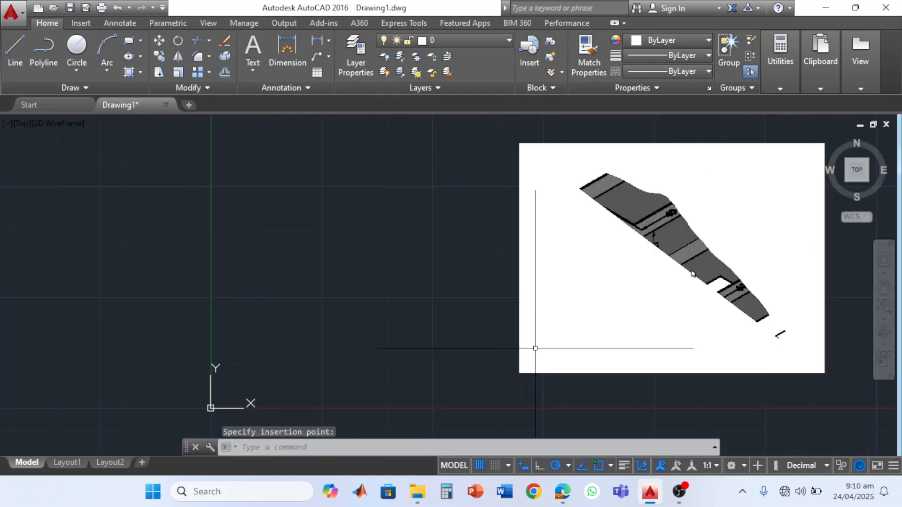
pyautogui.hotkey('ctrl', 'z')
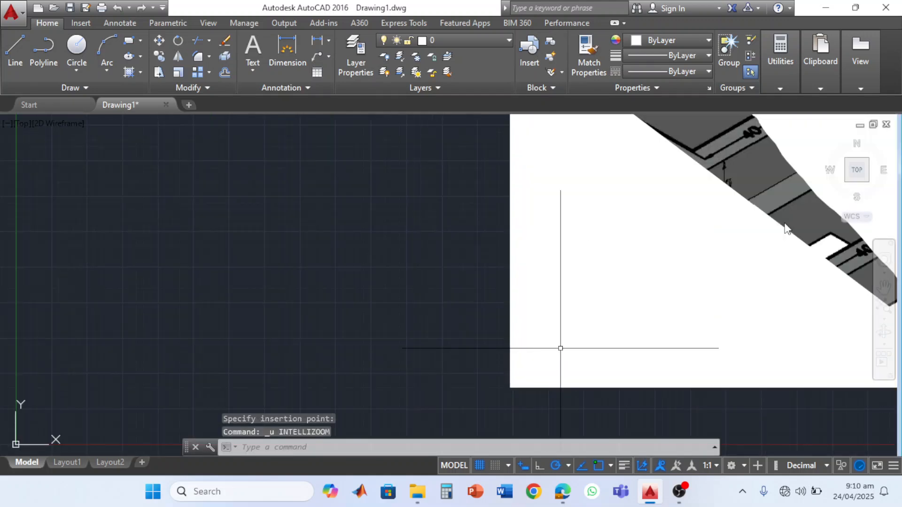
pyautogui.hotkey('ctrl', 'z')
pyautogui.moveTo(648, 498)
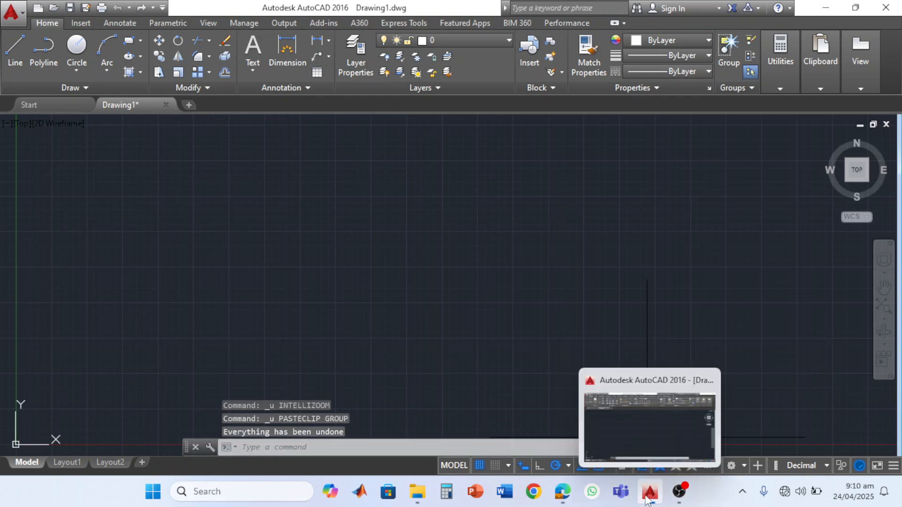
pyautogui.click(680, 492)
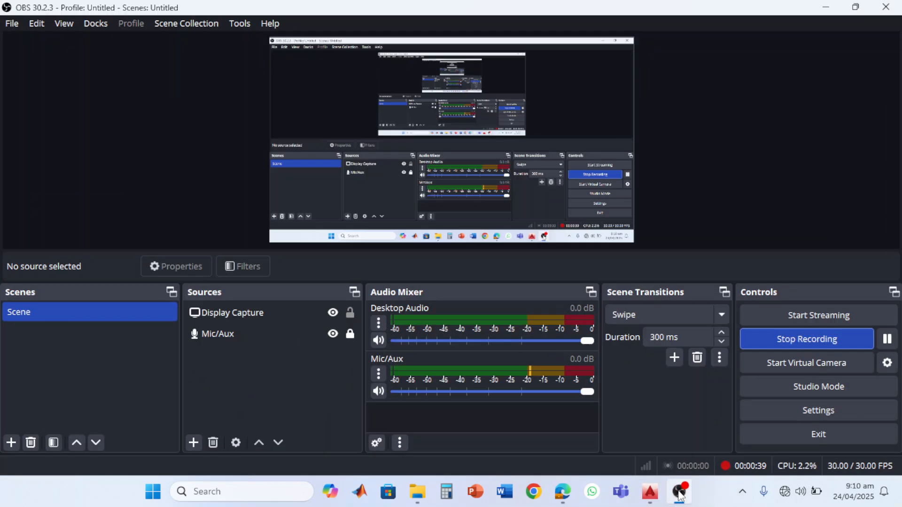
pyautogui.click(680, 494)
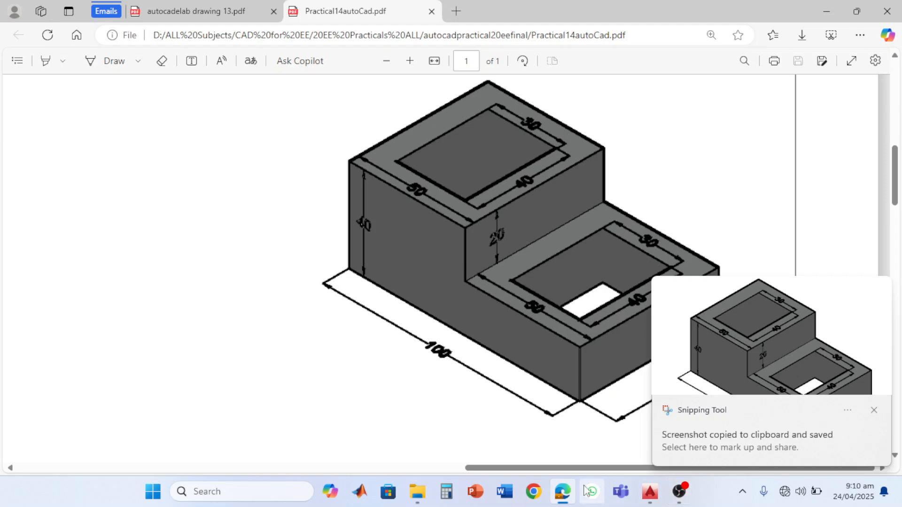
# - Switch to AutoCAD and paste the captured image of the dimensioned stepped block to the right of the origin
pyautogui.click(650, 492)
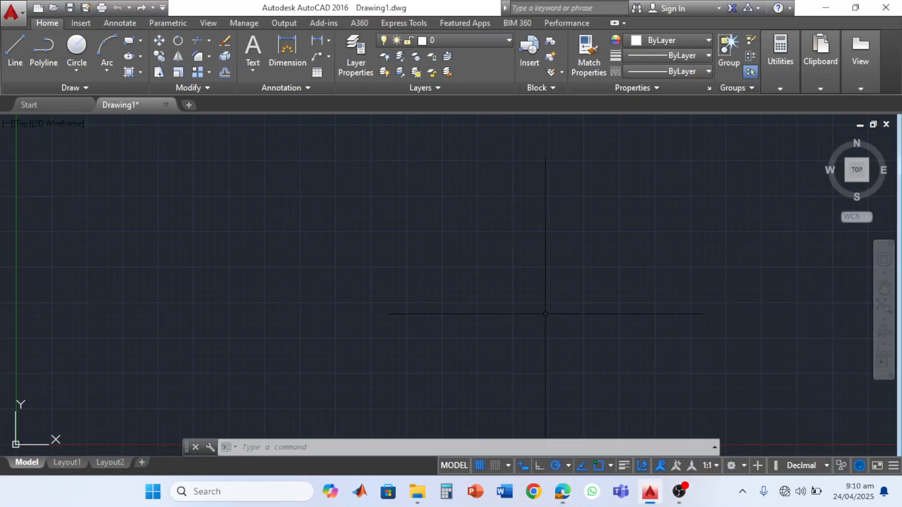
pyautogui.hotkey('ctrl', 'v')
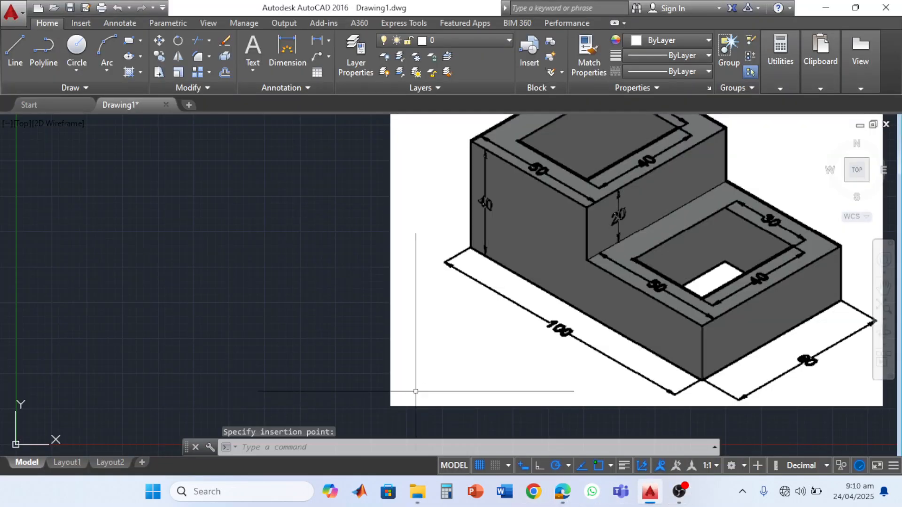
pyautogui.scroll(-2, 412, 389)
pyautogui.moveTo(403, 380); pyautogui.dragTo(489, 359, button='middle')
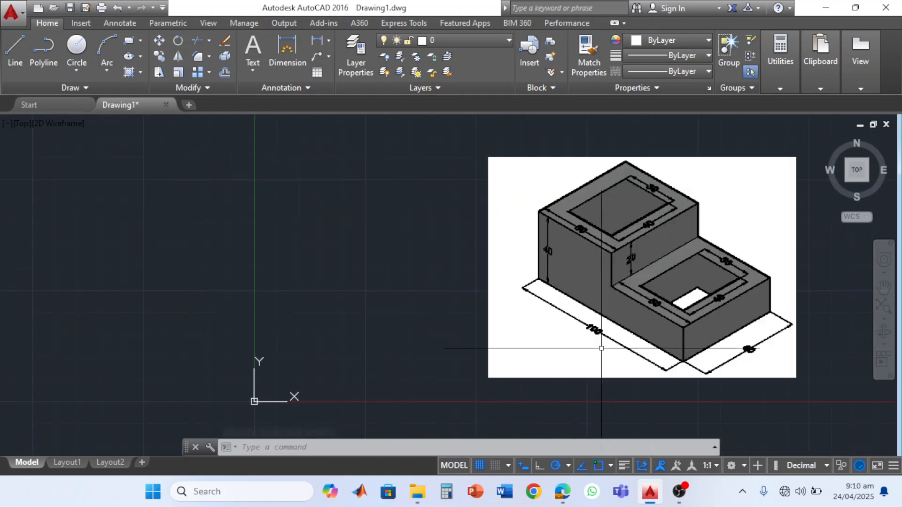
pyautogui.scroll(5, 604, 348)
pyautogui.scroll(1, 603, 348)
pyautogui.scroll(-6, 603, 348)
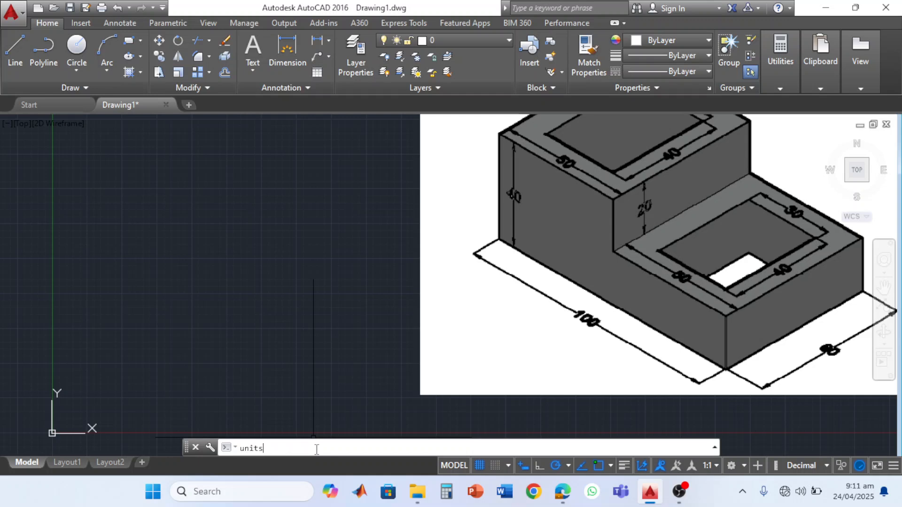
# - Configure the drawing units with a length precision of 0.0 and millimeters as the insertion scale
pyautogui.write('UNITS')
pyautogui.press('Return')
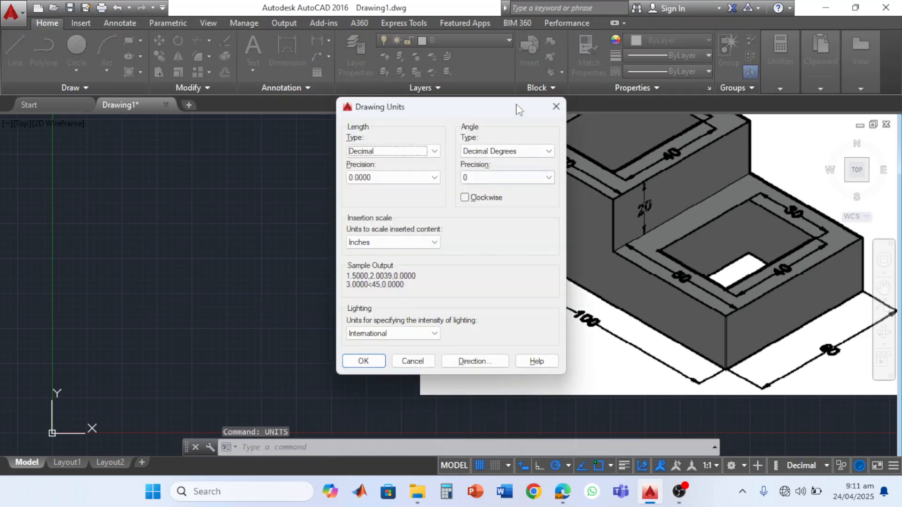
pyautogui.click(435, 177)
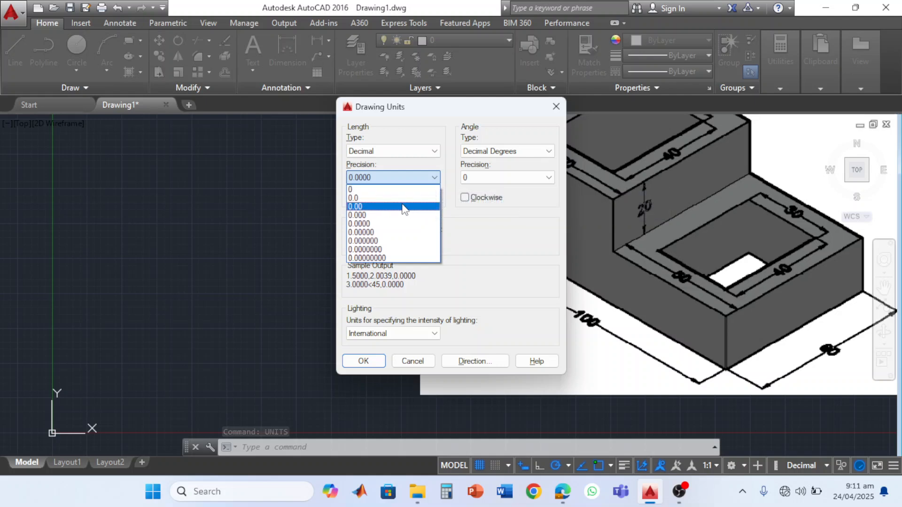
pyautogui.click(401, 198)
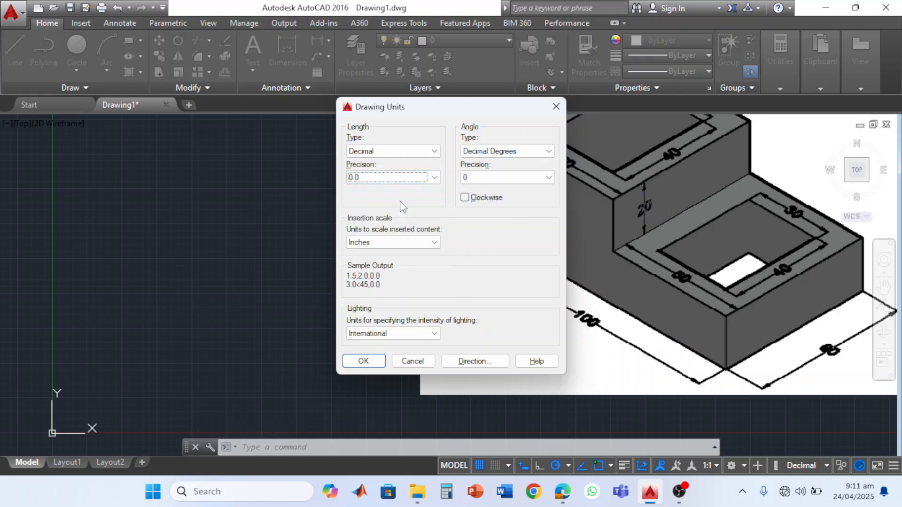
pyautogui.click(399, 243)
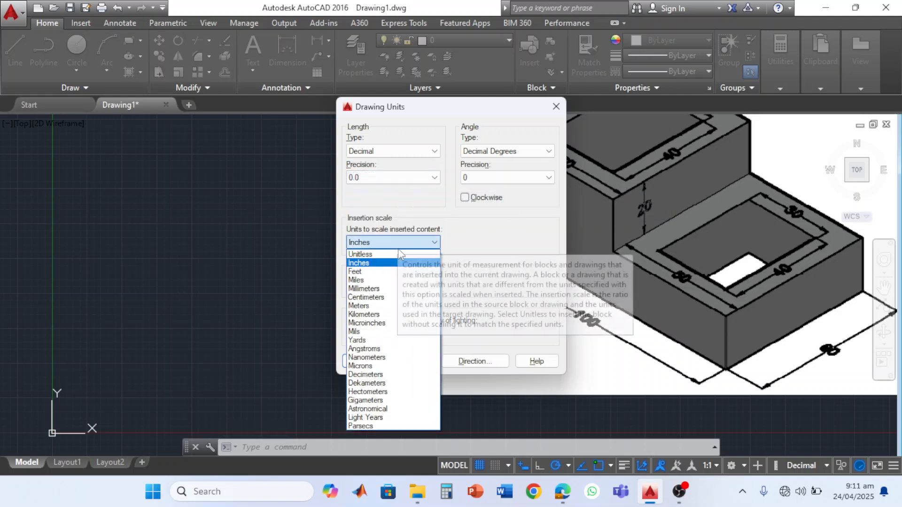
pyautogui.click(391, 289)
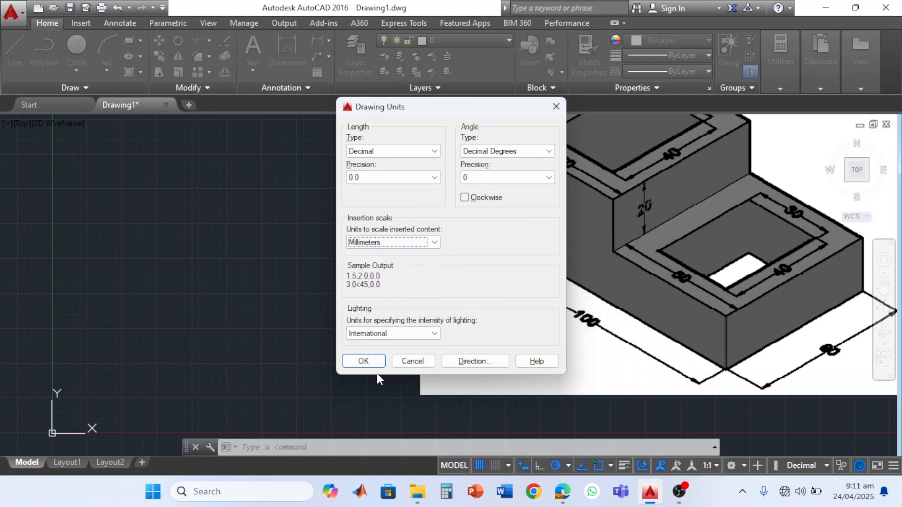
pyautogui.click(364, 361)
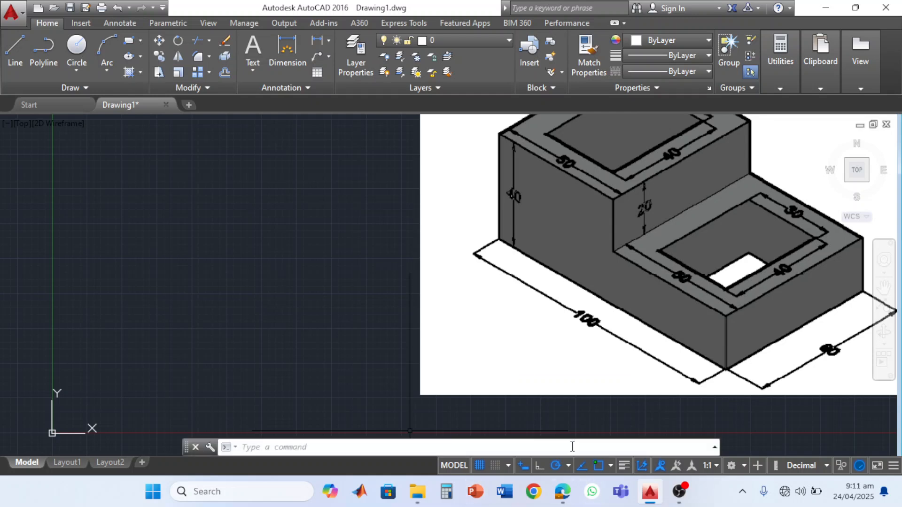
# - Draw a closed rectangle 50 mm wide and 60 mm high with the Line command, starting left of the reference image
pyautogui.click(15, 54)
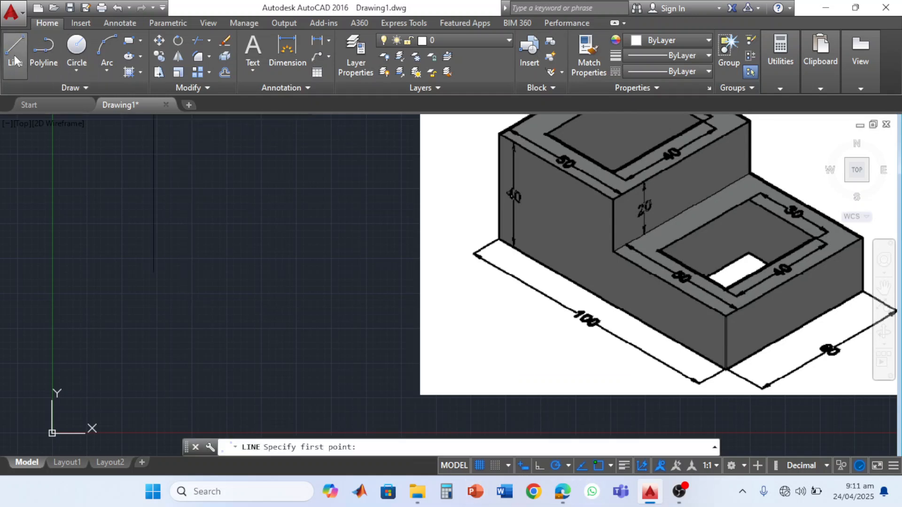
pyautogui.click(166, 350)
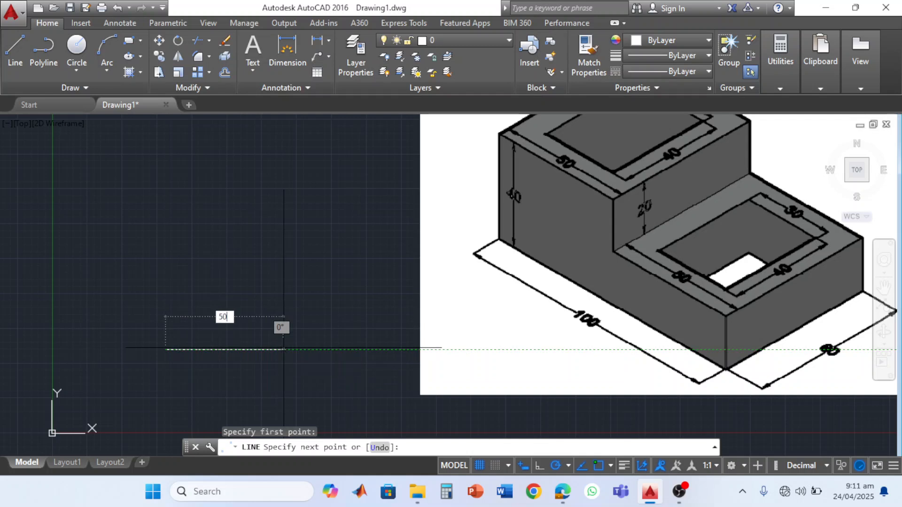
pyautogui.press('Return')
pyautogui.scroll(-6, 430, 355)
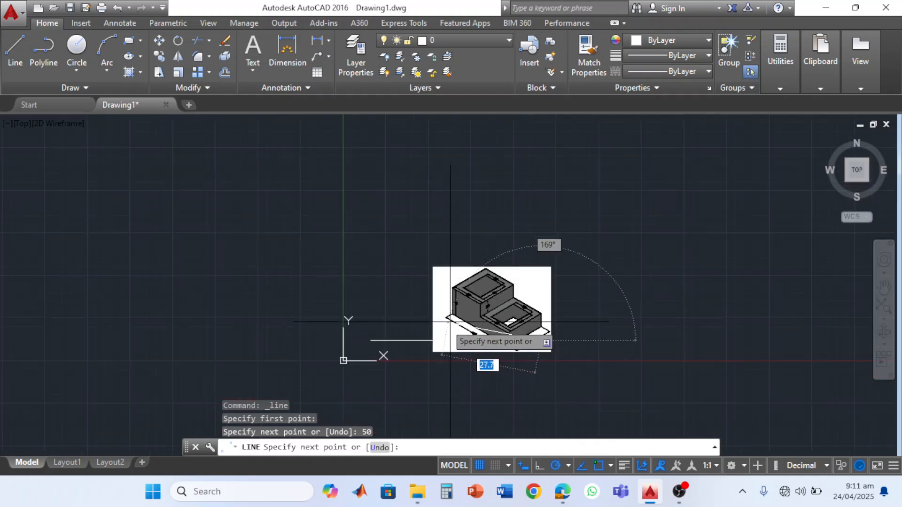
pyautogui.write('60')
pyautogui.press('Return')
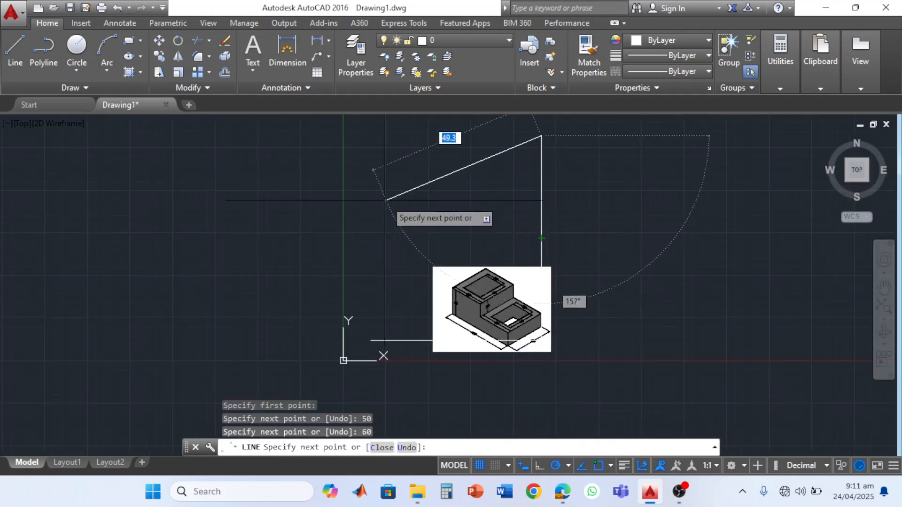
pyautogui.write('50')
pyautogui.press('Return')
pyautogui.write('c')
pyautogui.press('Return')
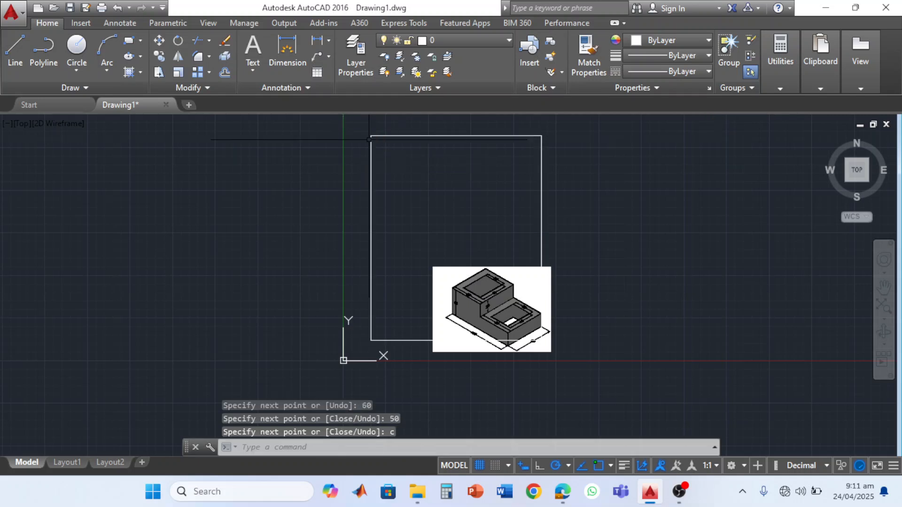
# - Move the reference image about 93 mm to the right, clear of the rectangle, using its lower-left corner as base point
pyautogui.click(545, 329)
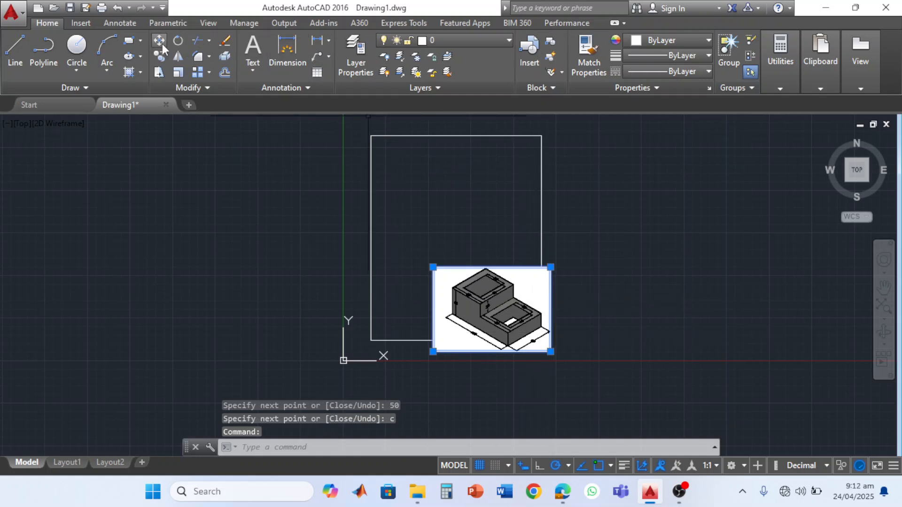
pyautogui.click(159, 41)
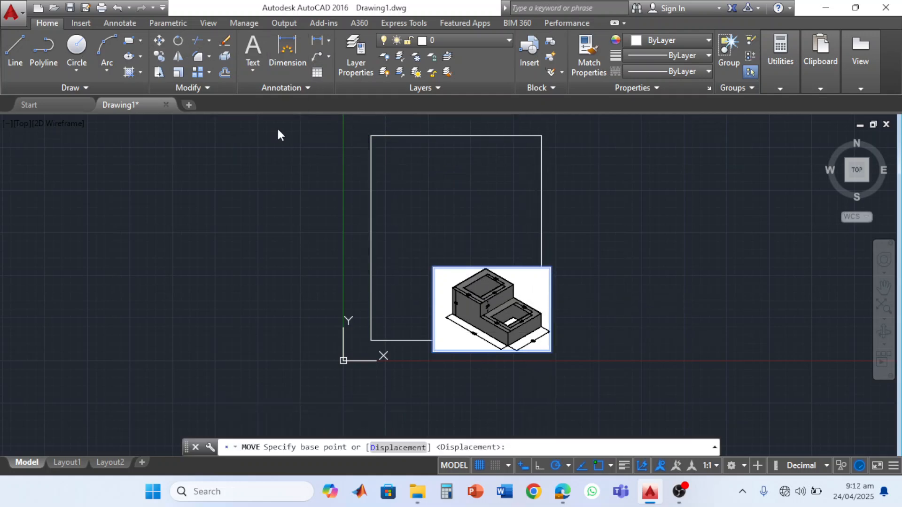
pyautogui.click(433, 351)
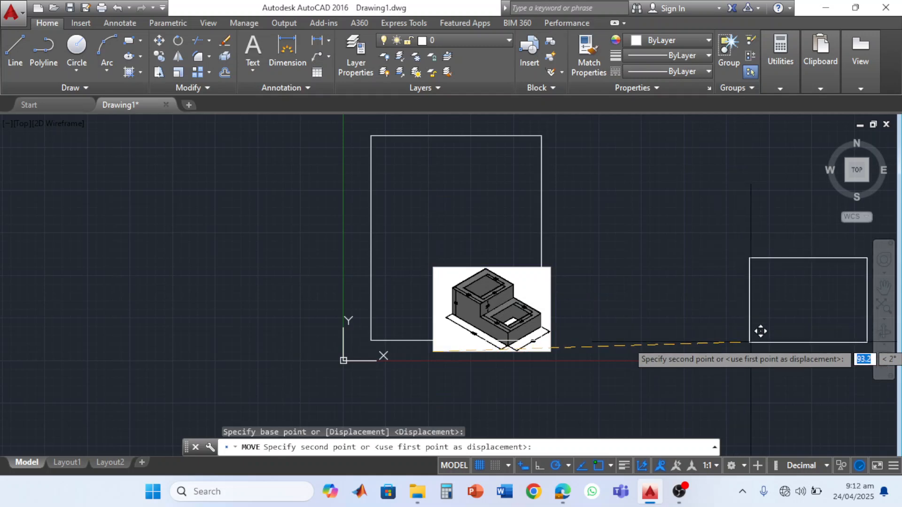
pyautogui.click(750, 343)
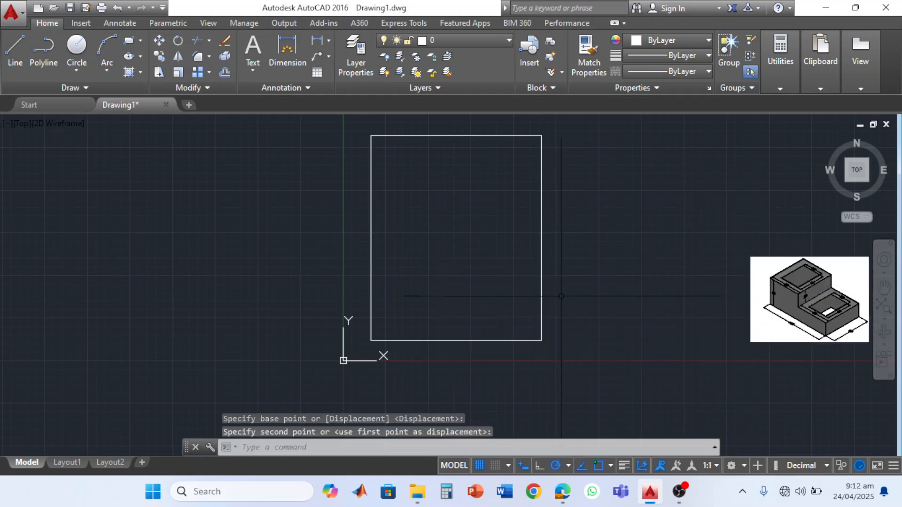
pyautogui.click(566, 117)
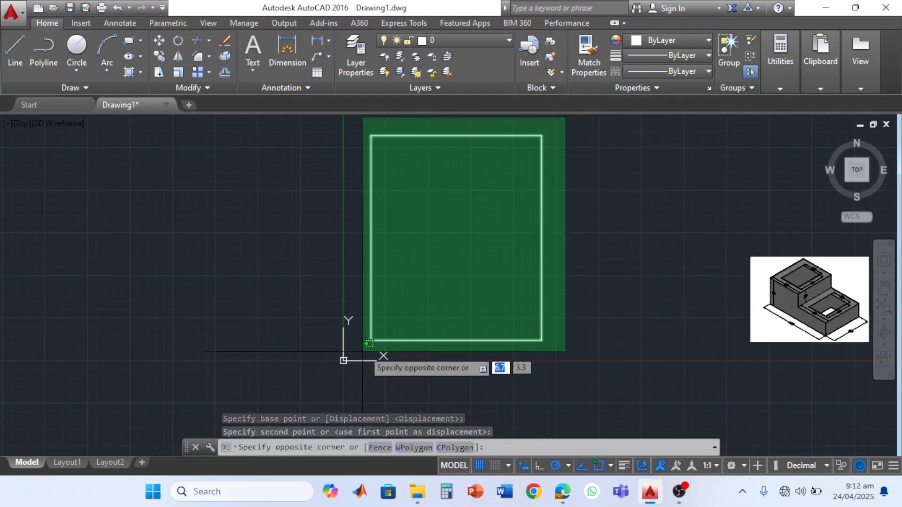
pyautogui.click(352, 359)
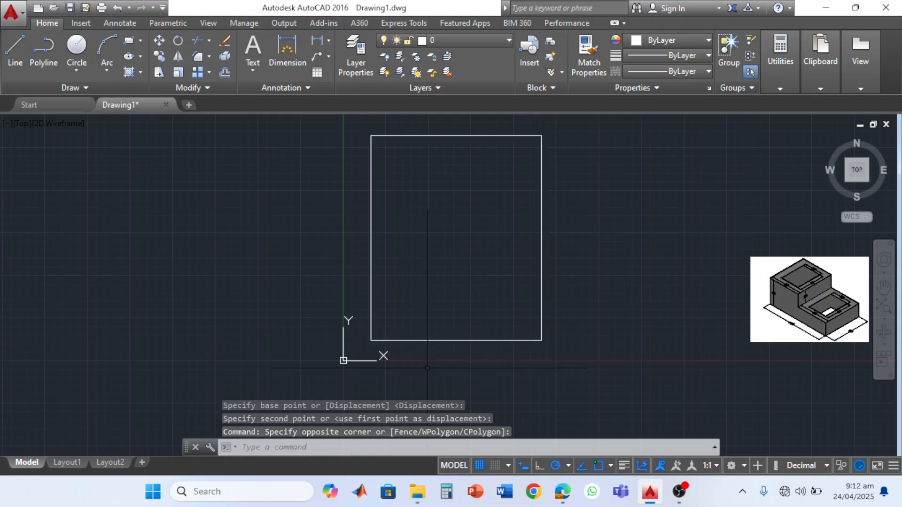
pyautogui.press('Escape')
pyautogui.click(598, 127)
pyautogui.click(352, 354)
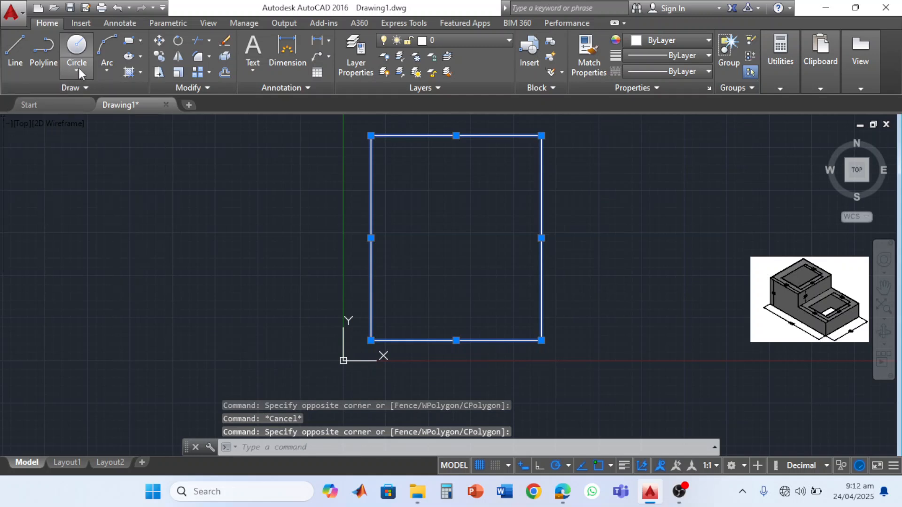
pyautogui.press('Escape')
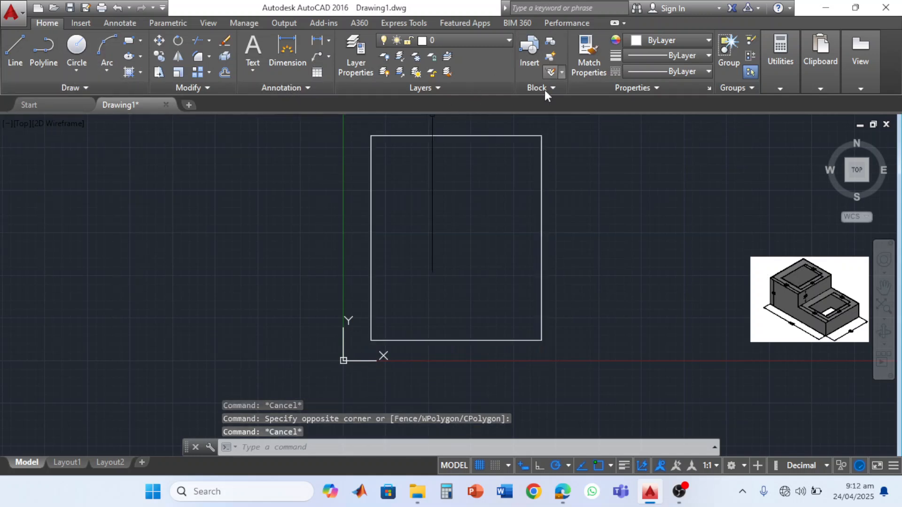
# - Join the rectangle's four lines into a single polyline
pyautogui.click(554, 118)
pyautogui.click(322, 368)
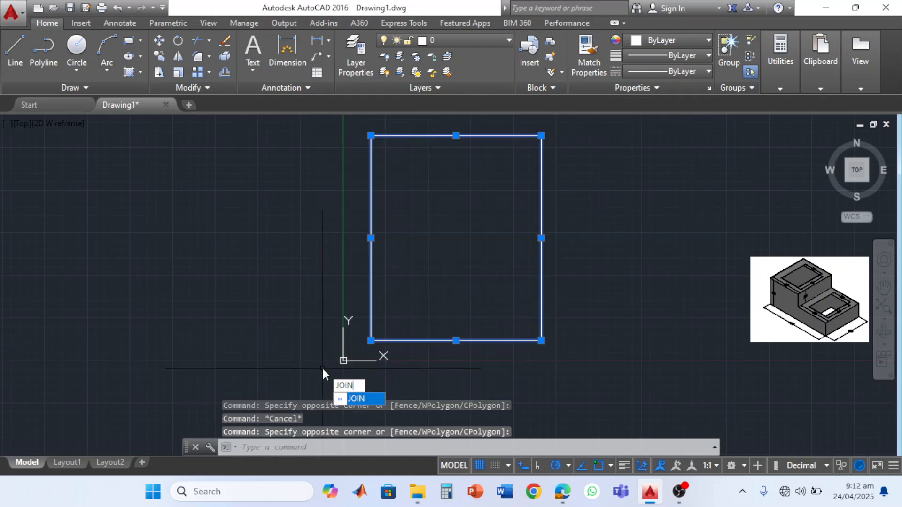
pyautogui.press('Return')
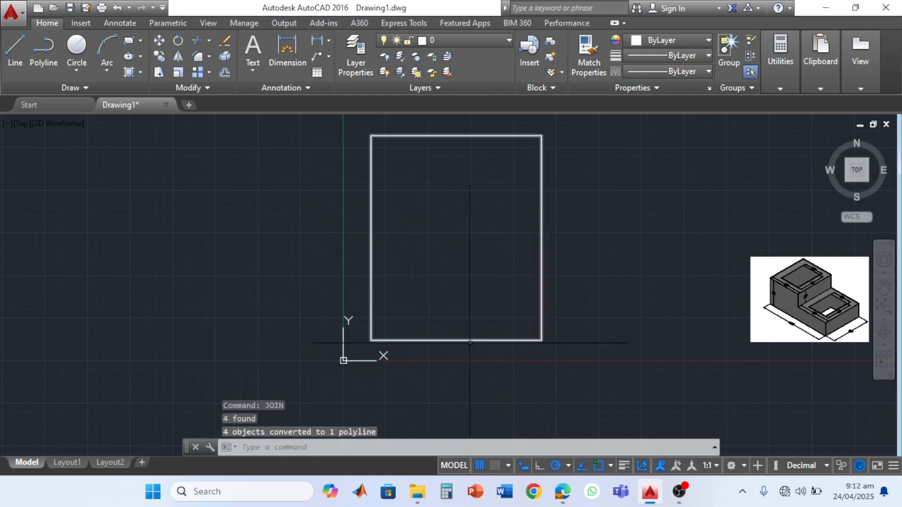
# - Offset the 50 by 60 mm rectangle 10 mm inward to form the opening's outline
pyautogui.click(475, 338)
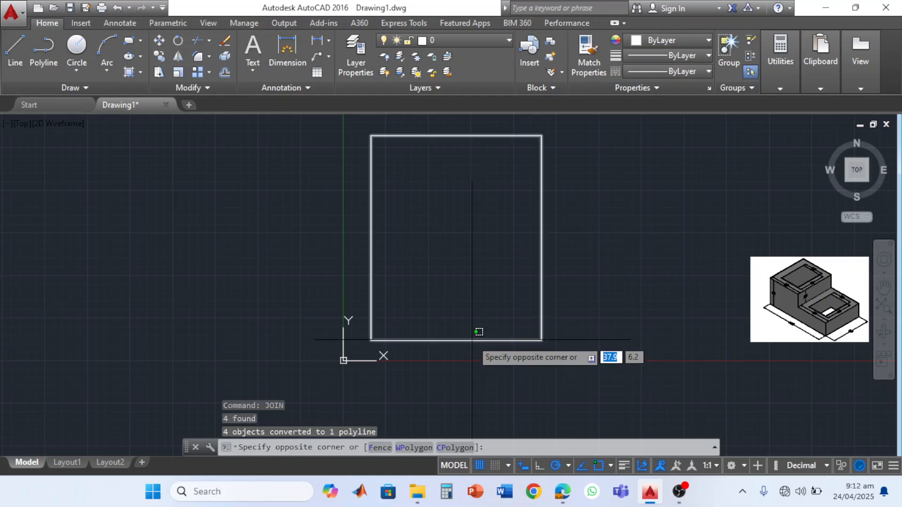
pyautogui.click(477, 329)
pyautogui.press('Escape')
pyautogui.click(225, 72)
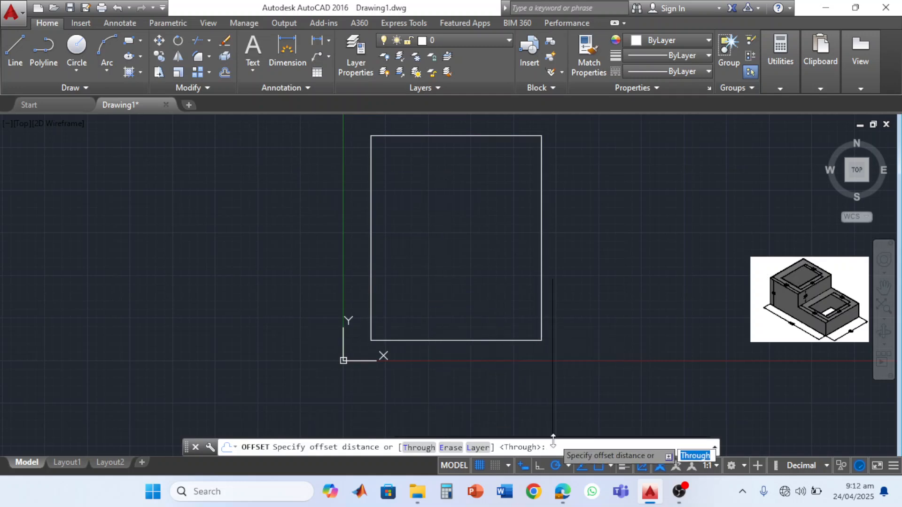
pyautogui.press('Return')
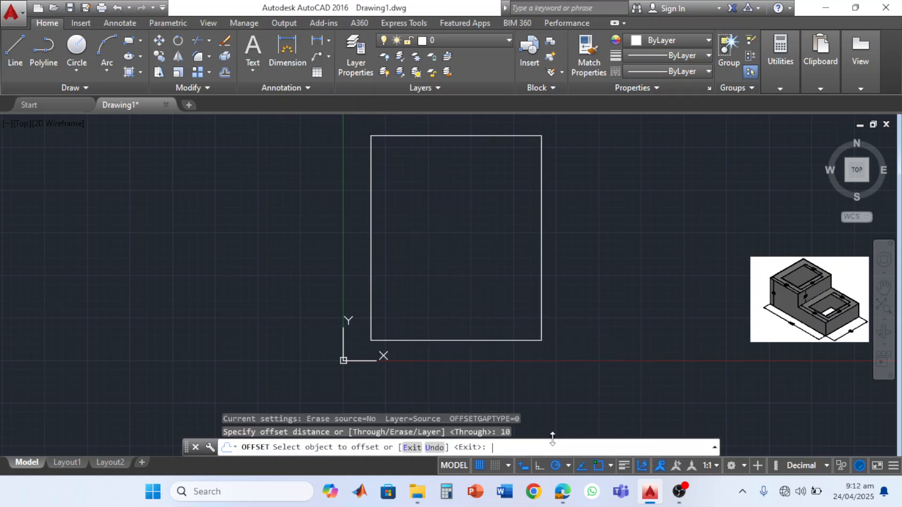
pyautogui.click(541, 275)
pyautogui.click(540, 272)
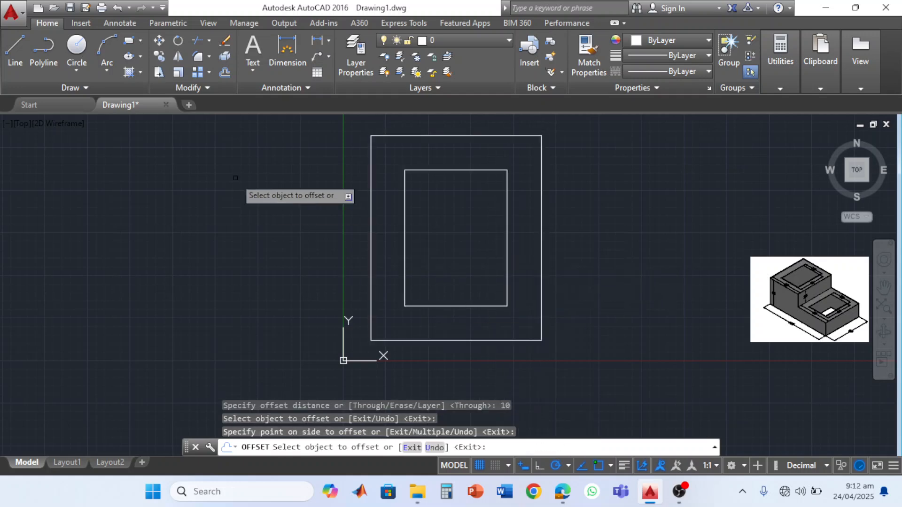
pyautogui.press('Escape')
# - Copy both rectangles 50 mm to the right, from the outer rectangle's lower-left corner to its lower-right corner
pyautogui.click(603, 149)
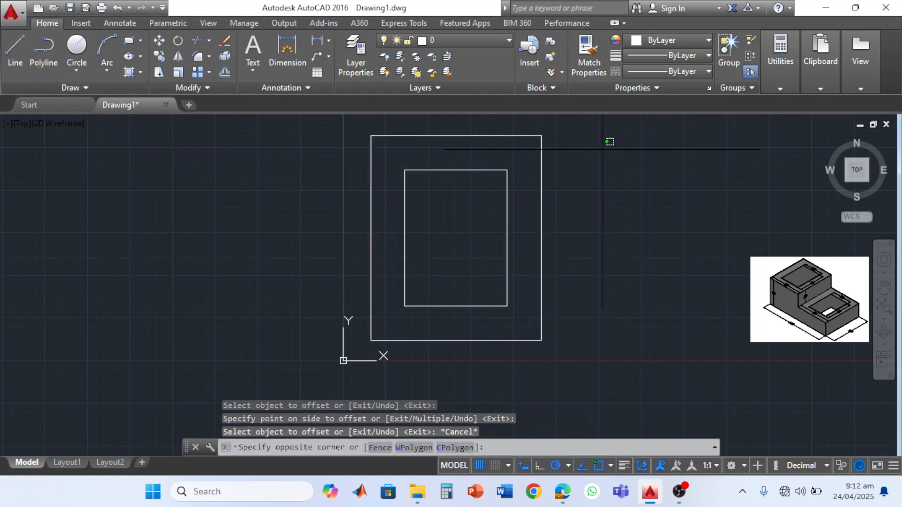
pyautogui.click(459, 276)
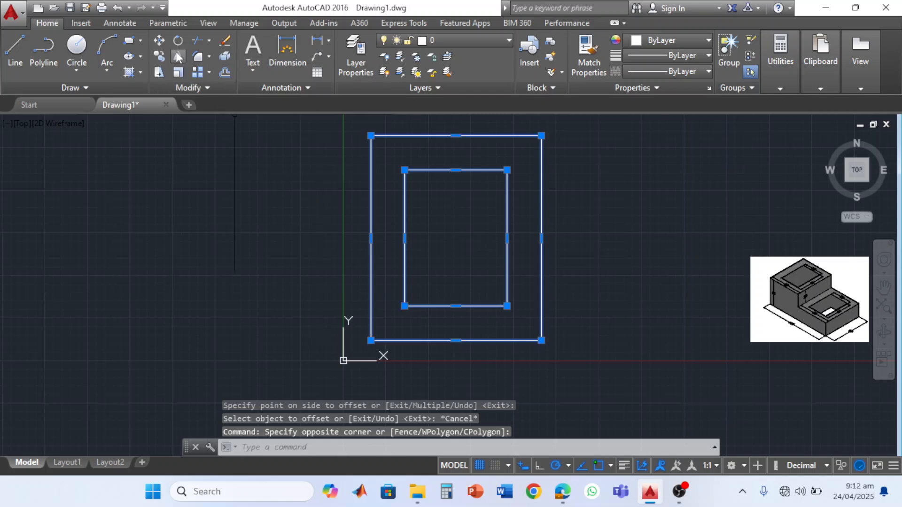
pyautogui.click(159, 57)
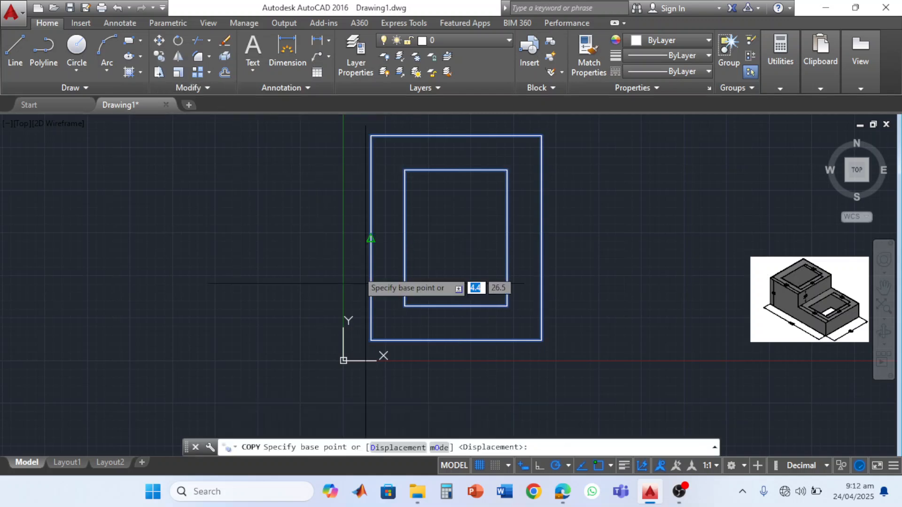
pyautogui.click(371, 340)
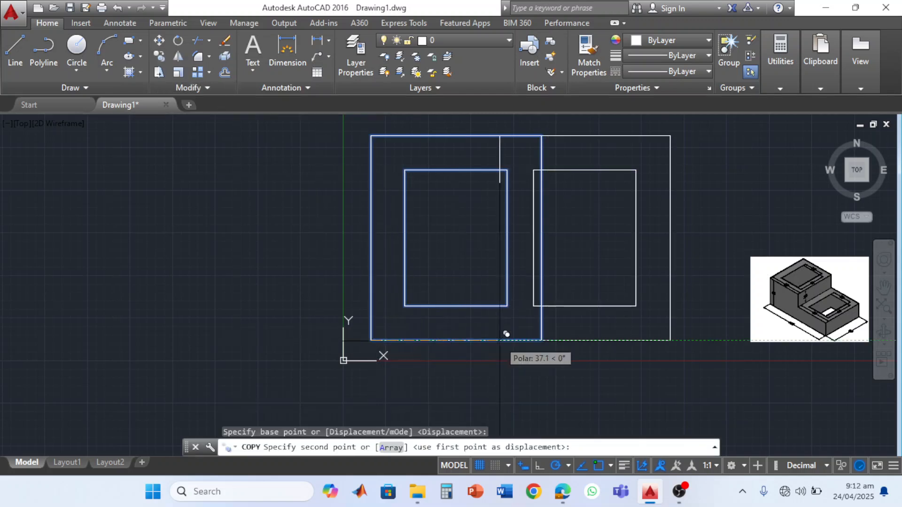
pyautogui.click(544, 340)
pyautogui.press('Escape')
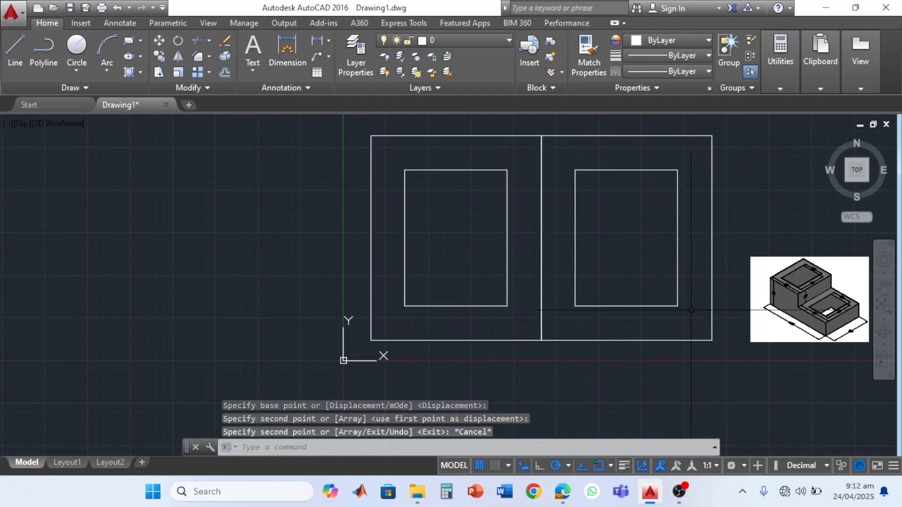
# - Set the view to SE Isometric and switch to the 3D Basics workspace
pyautogui.click(865, 181)
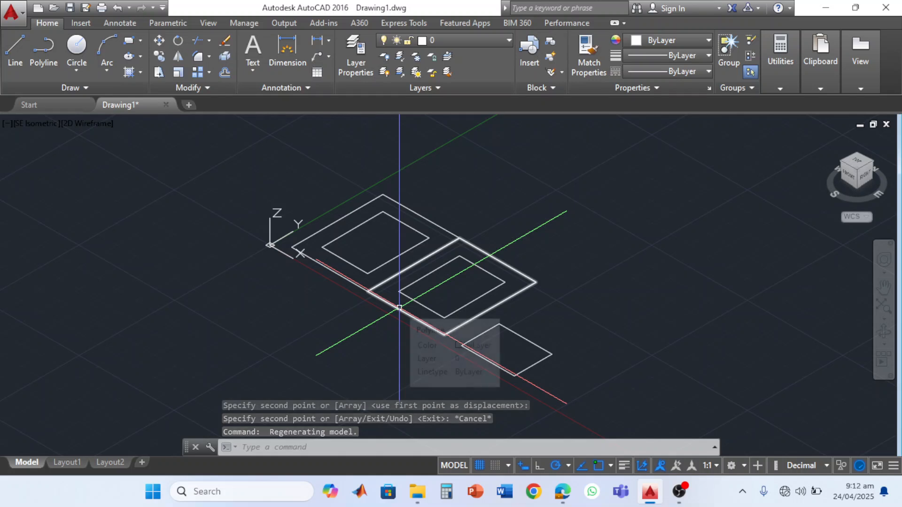
pyautogui.scroll(2, 401, 307)
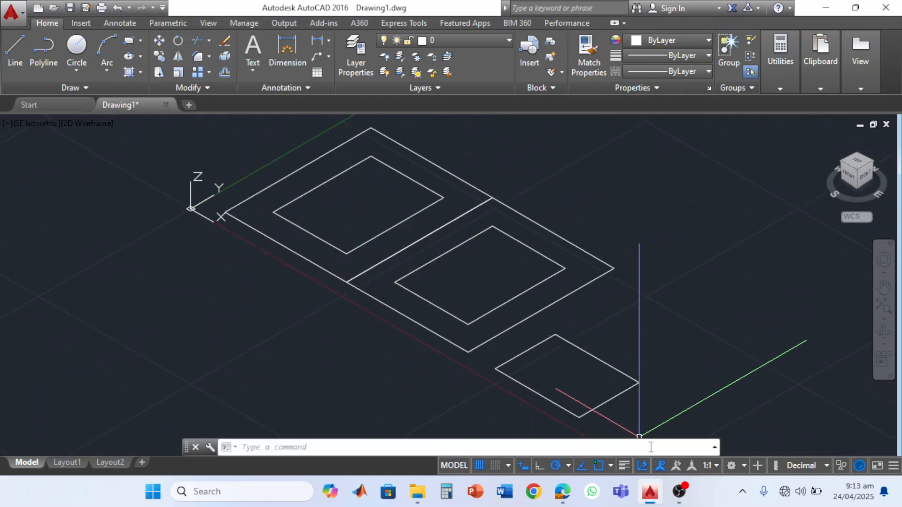
pyautogui.click(742, 467)
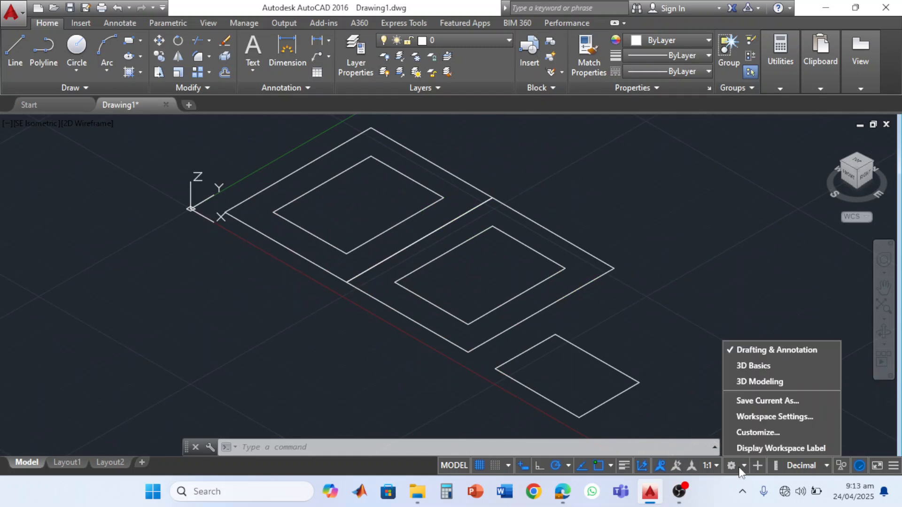
pyautogui.click(754, 366)
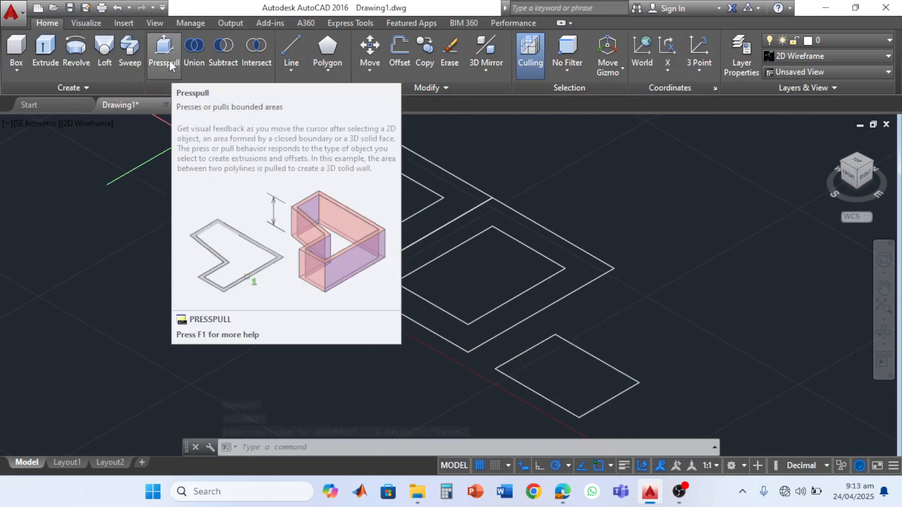
# - Presspull the area between the first pair of rectangles, nearest the origin, to a height of 40 mm
pyautogui.click(170, 62)
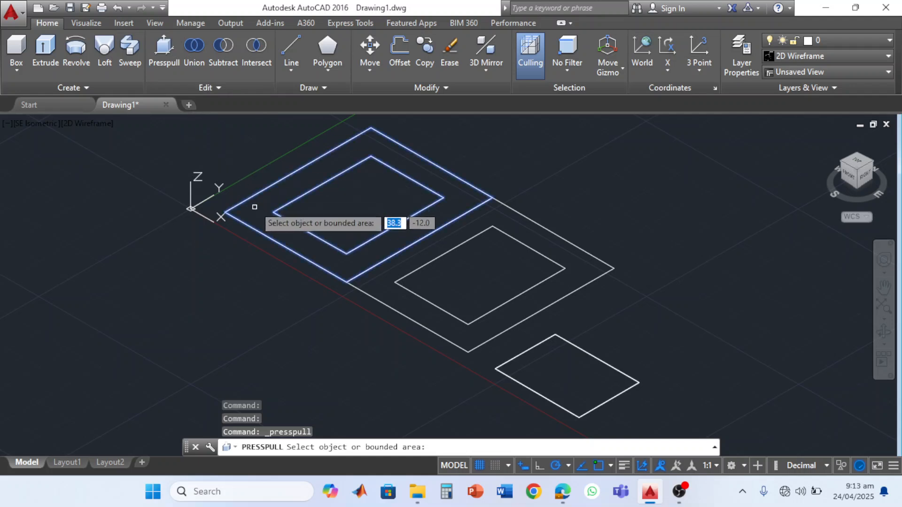
pyautogui.click(256, 209)
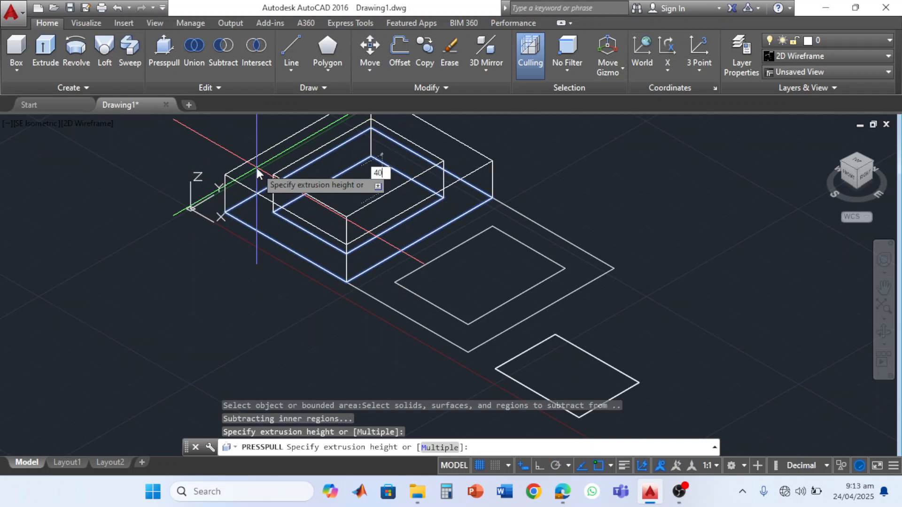
pyautogui.write('40')
pyautogui.press('Return')
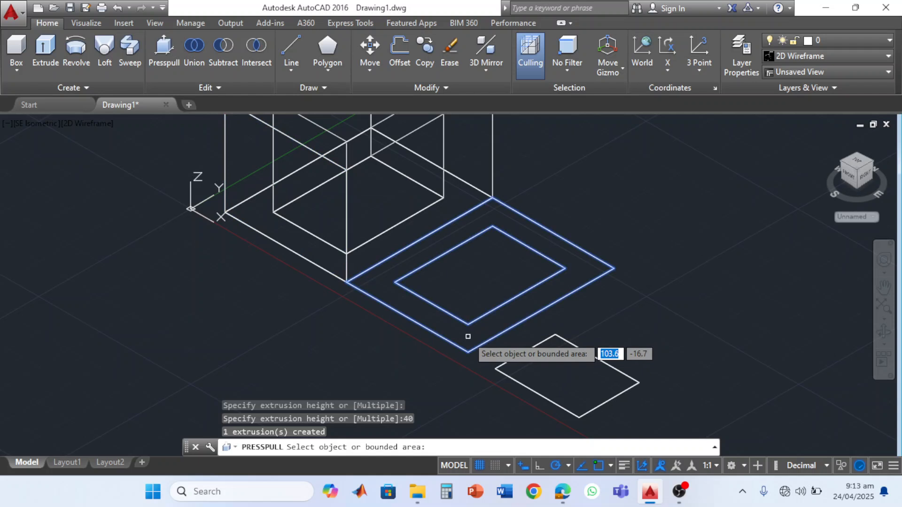
# - Presspull the area between the copied pair of rectangles to a height of 20 mm
pyautogui.click(468, 336)
pyautogui.write('20')
pyautogui.press('Return')
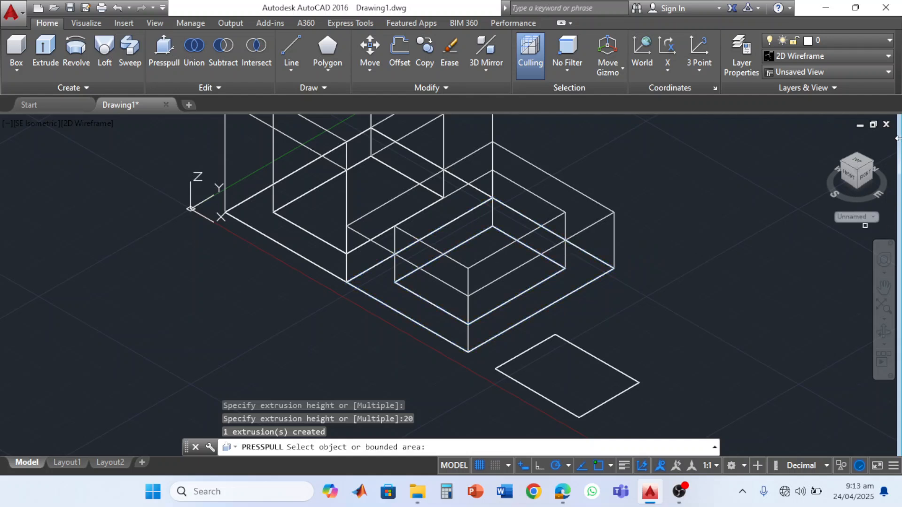
# - Display the stepped block in the Shades of Gray visual style
pyautogui.click(889, 57)
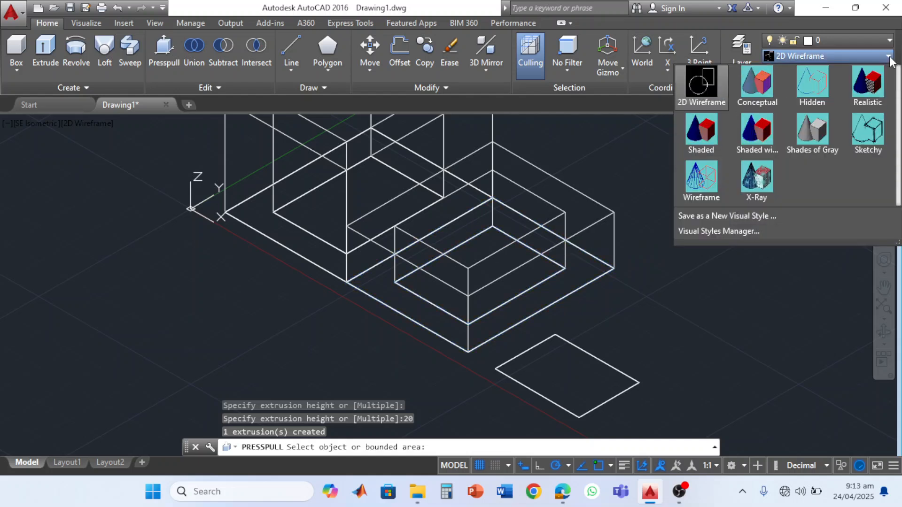
pyautogui.click(822, 125)
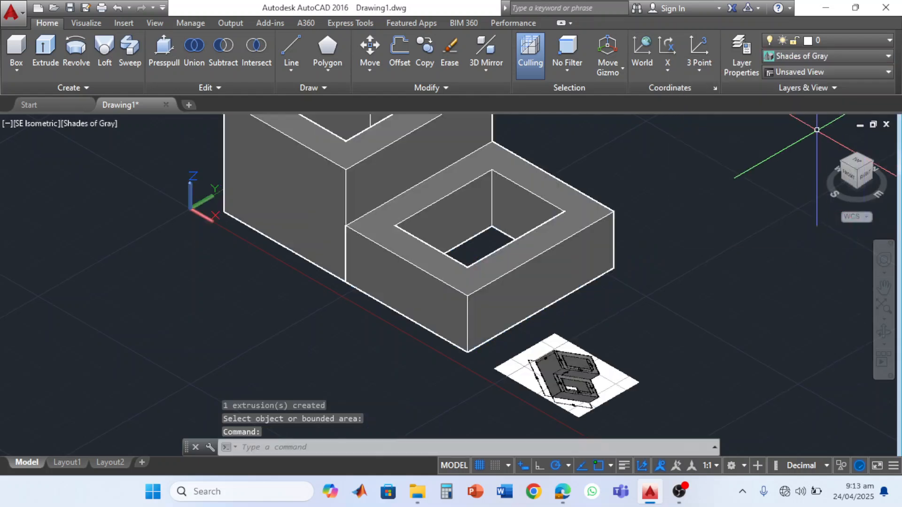
pyautogui.scroll(-3, 750, 185)
pyautogui.moveTo(701, 186); pyautogui.dragTo(680, 258, button='middle')
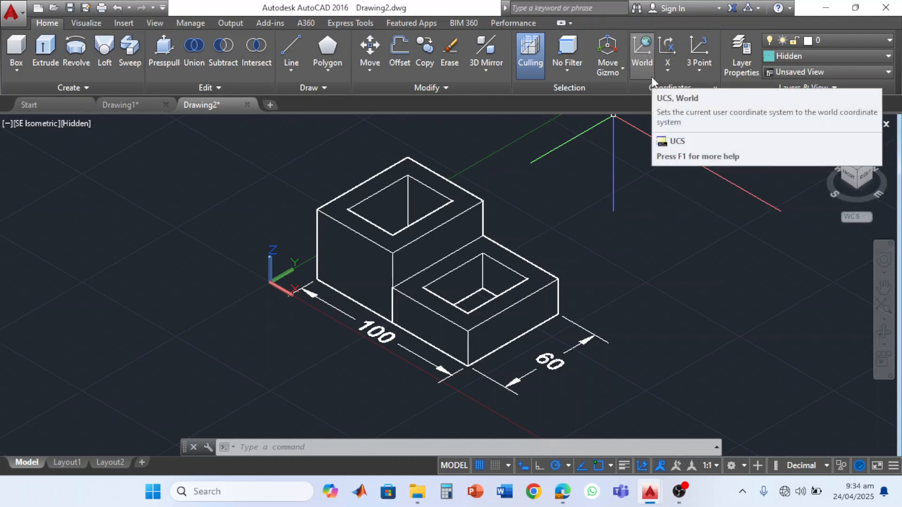
# - Rotate the UCS about its Z axis, picking the angle along the 270° polar direction
pyautogui.click(666, 74)
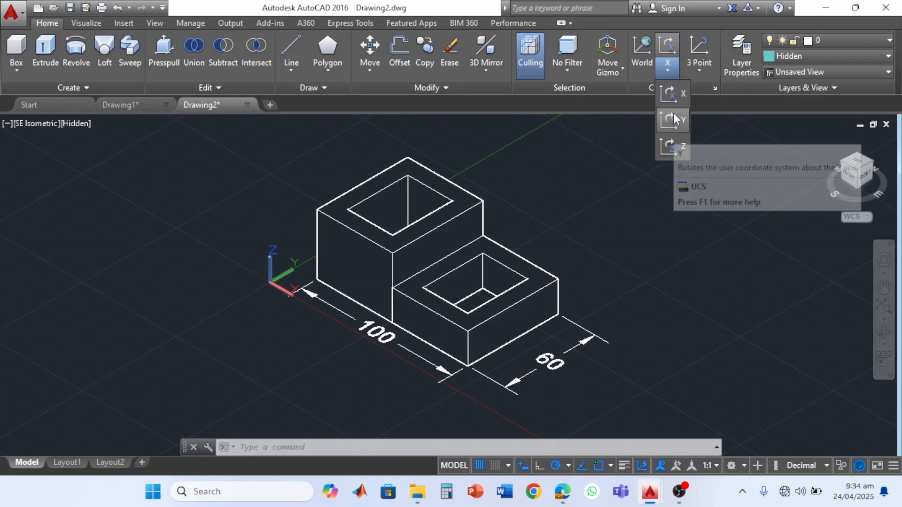
pyautogui.click(669, 145)
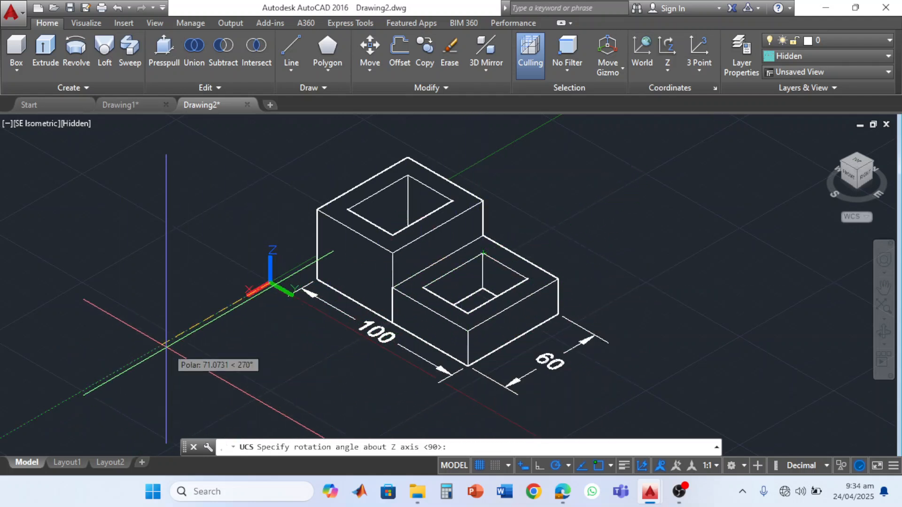
pyautogui.click(166, 345)
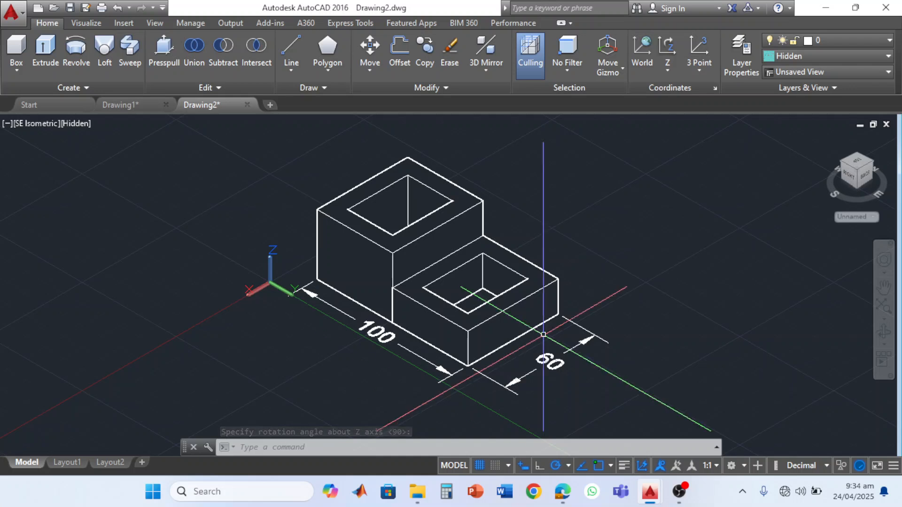
# - Rotate the UCS about its Y axis by the default 90°
pyautogui.click(670, 71)
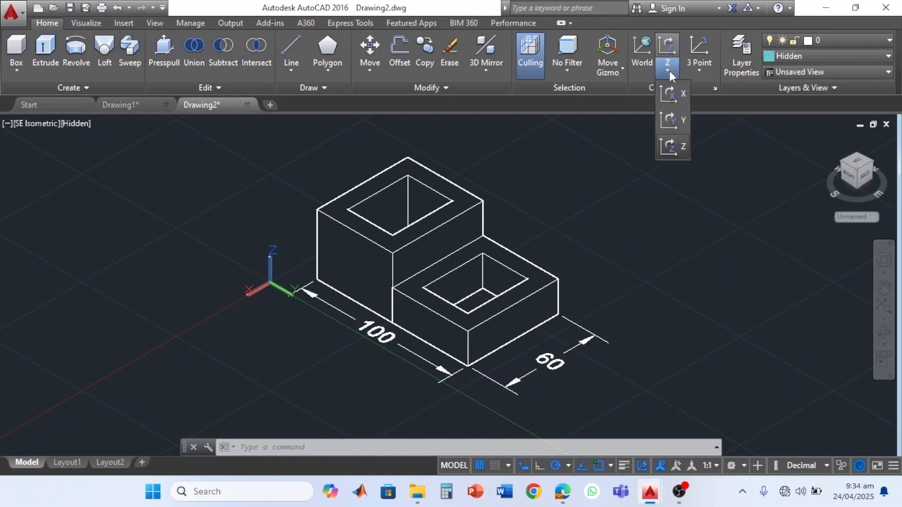
pyautogui.click(677, 121)
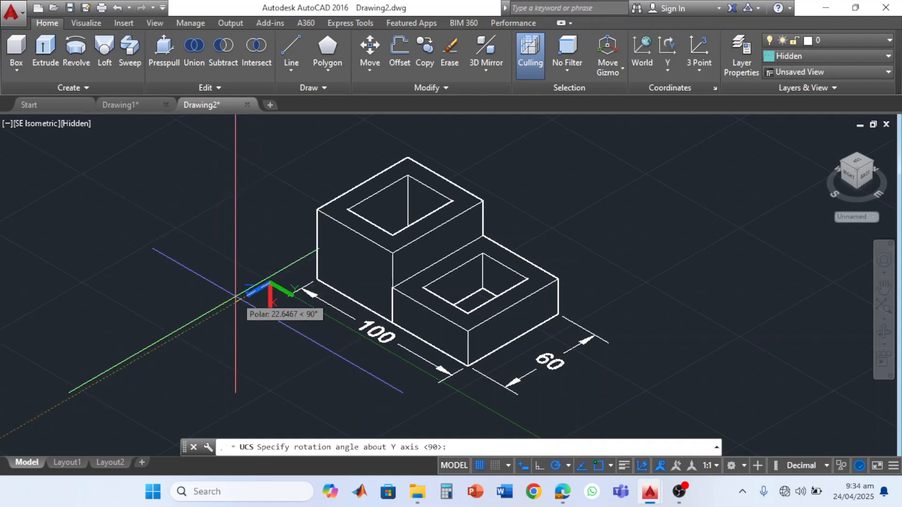
pyautogui.press('Return')
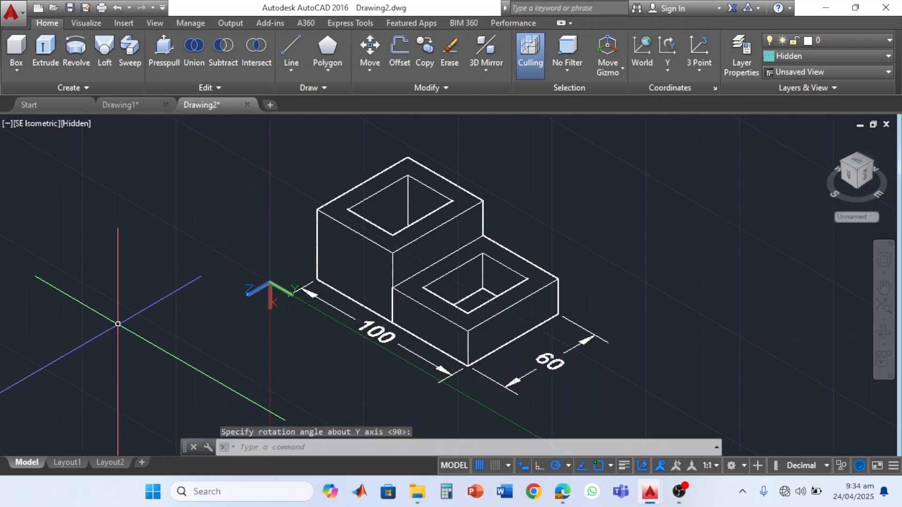
# - Rotate the UCS about its X axis by a freely picked angle and restore the World coordinate system
pyautogui.click(667, 70)
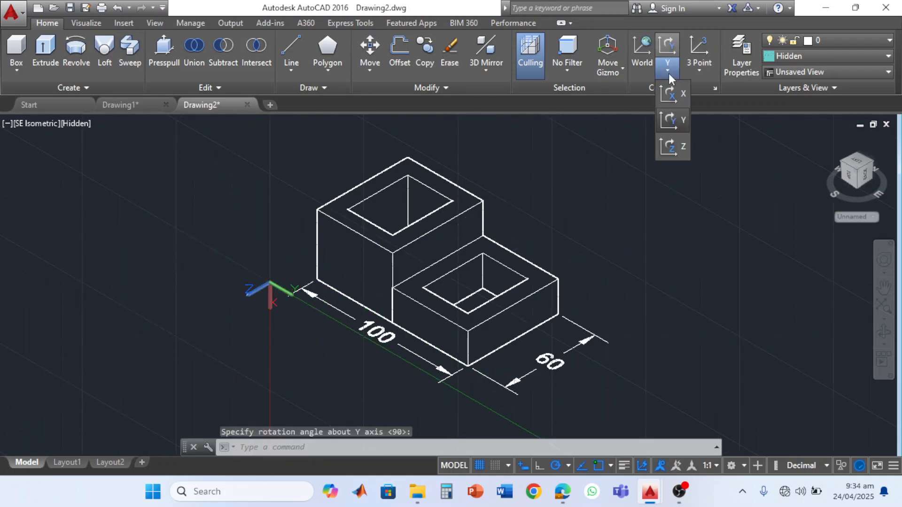
pyautogui.click(674, 97)
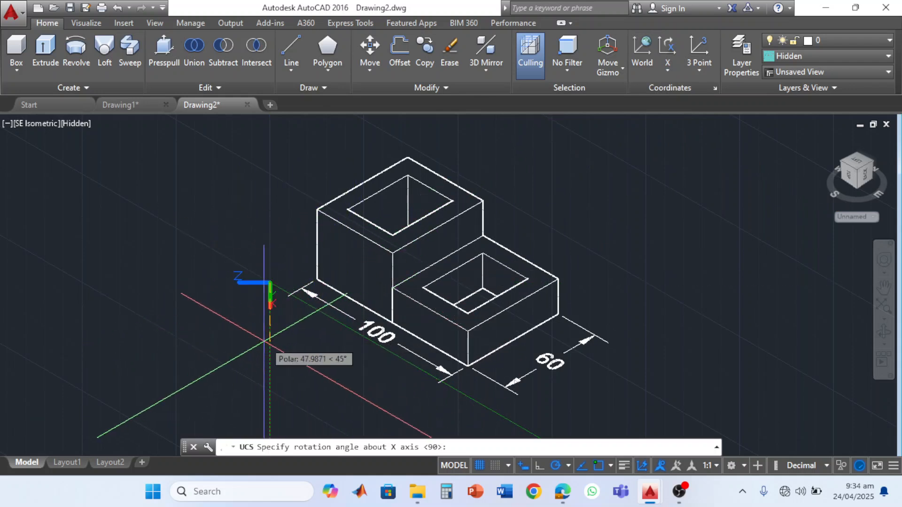
pyautogui.click(212, 289)
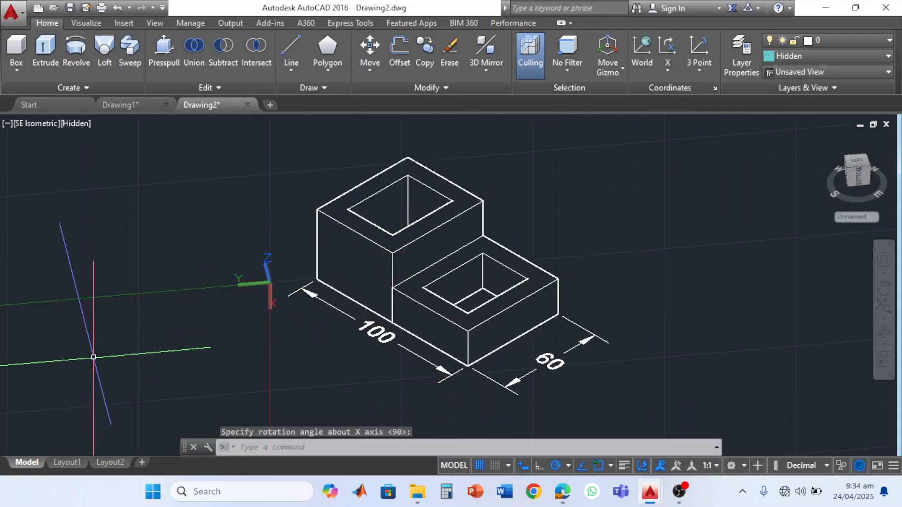
pyautogui.press('Escape')
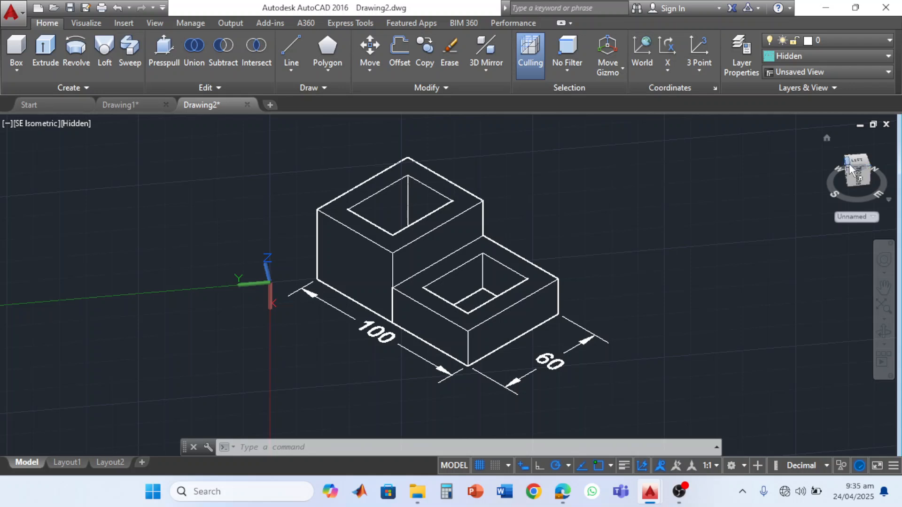
pyautogui.click(642, 54)
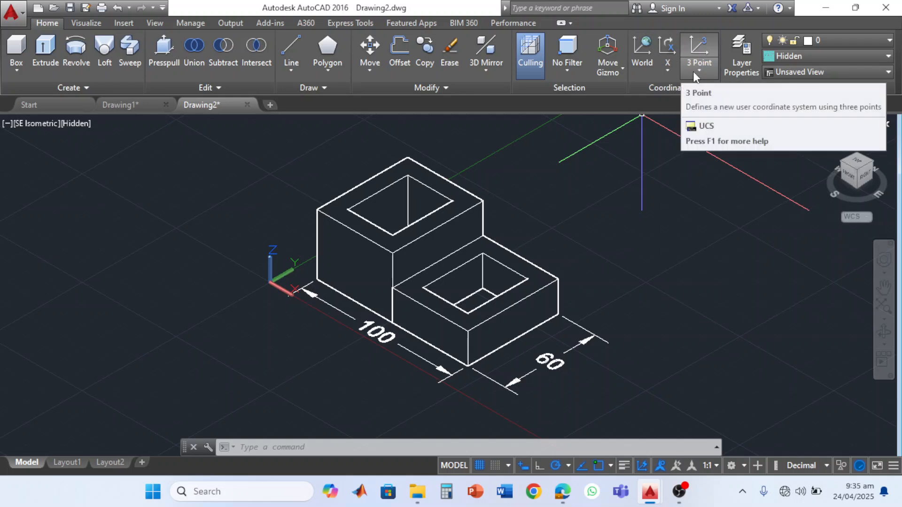
pyautogui.click(699, 70)
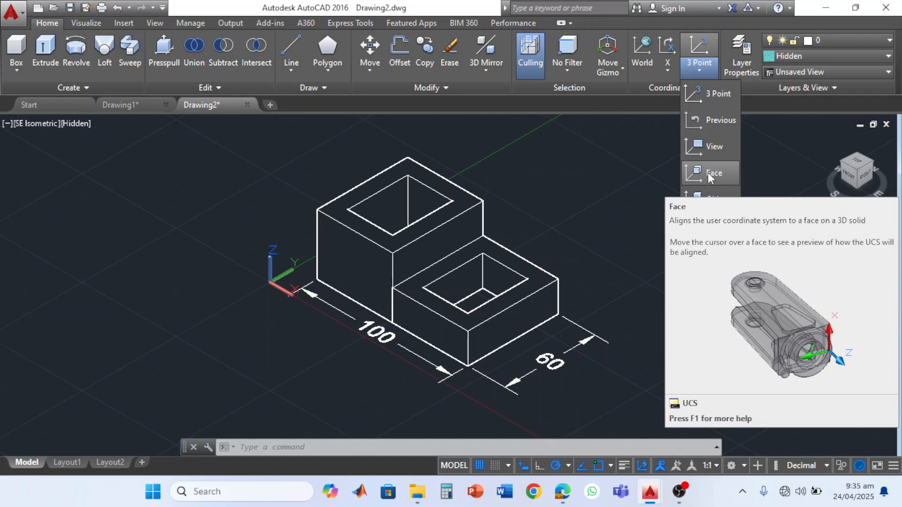
pyautogui.moveTo(680, 491)
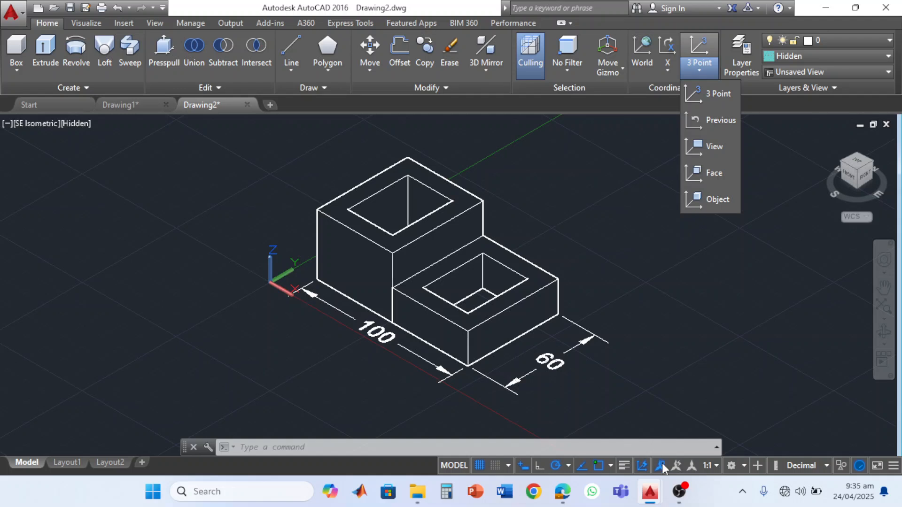
pyautogui.click(649, 403)
pyautogui.press('Escape')
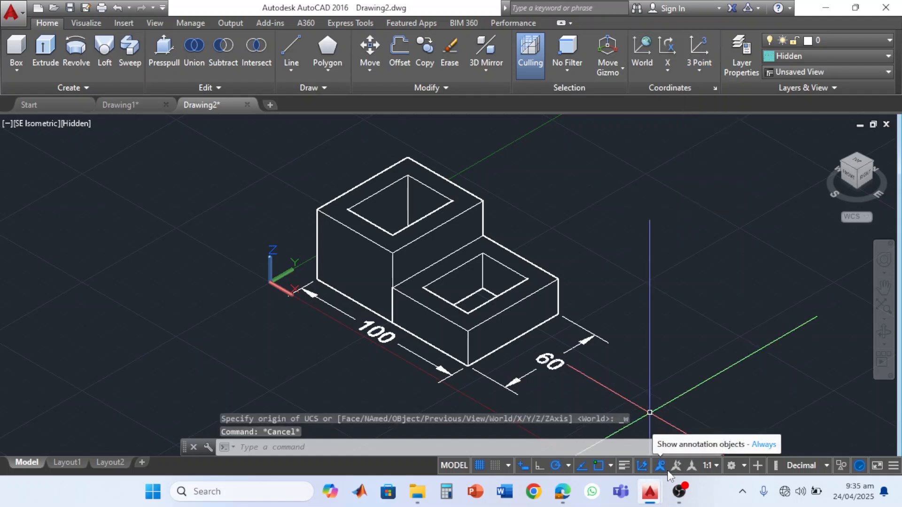
pyautogui.press('Escape')
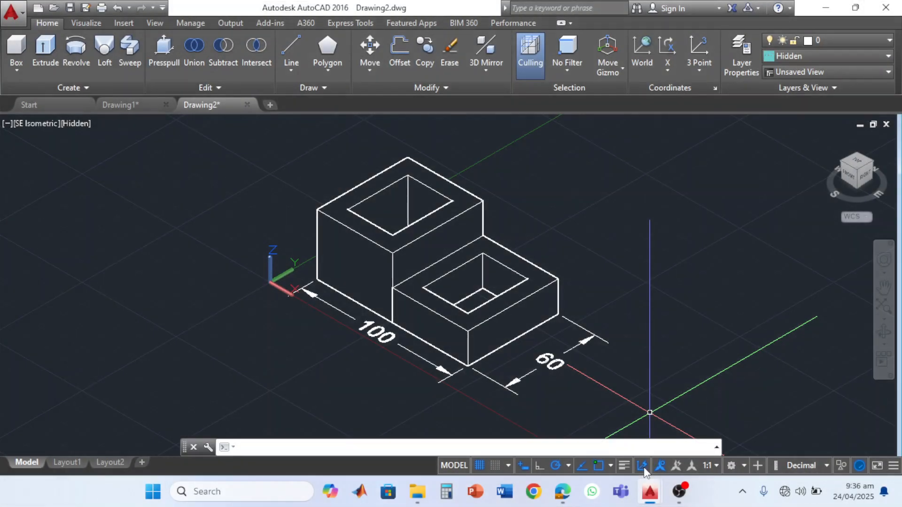
pyautogui.press('super+plus')
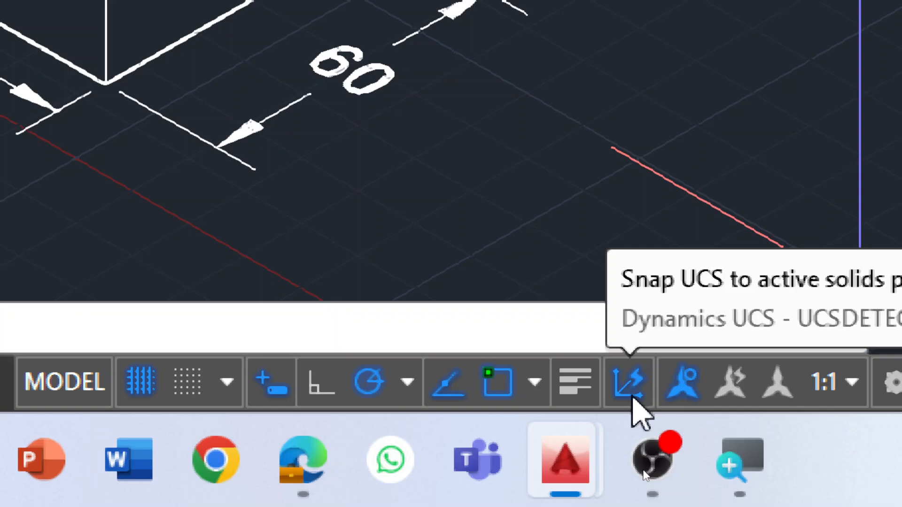
pyautogui.press('super+minus')
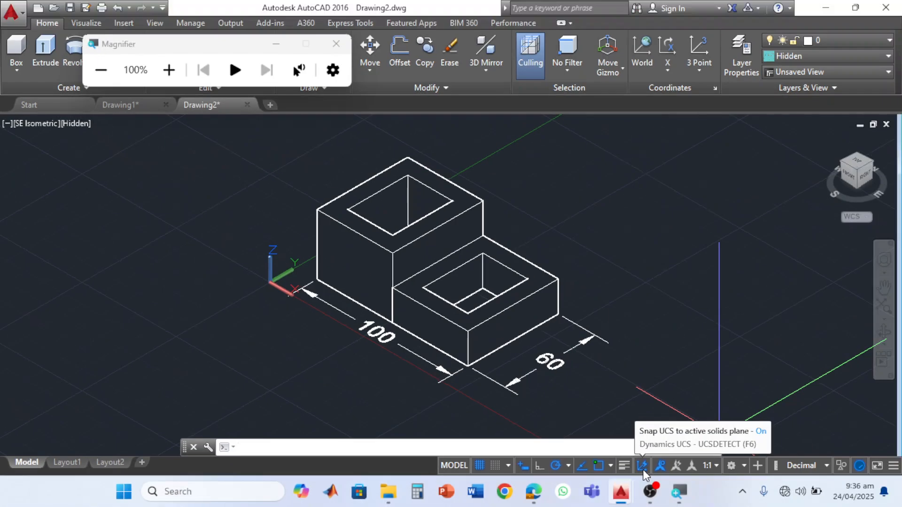
# - Align the UCS to the taller block's front vertical face with the Face option and accept the proposed orientation
pyautogui.click(705, 73)
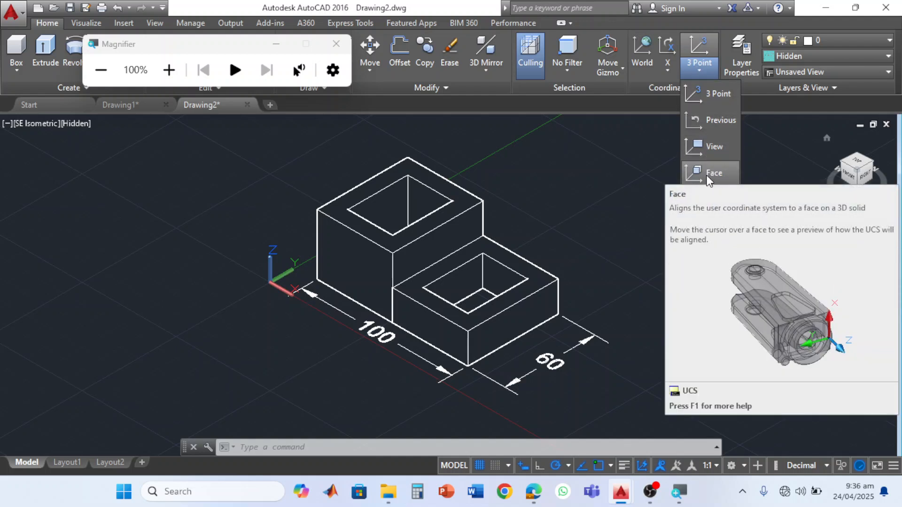
pyautogui.click(709, 173)
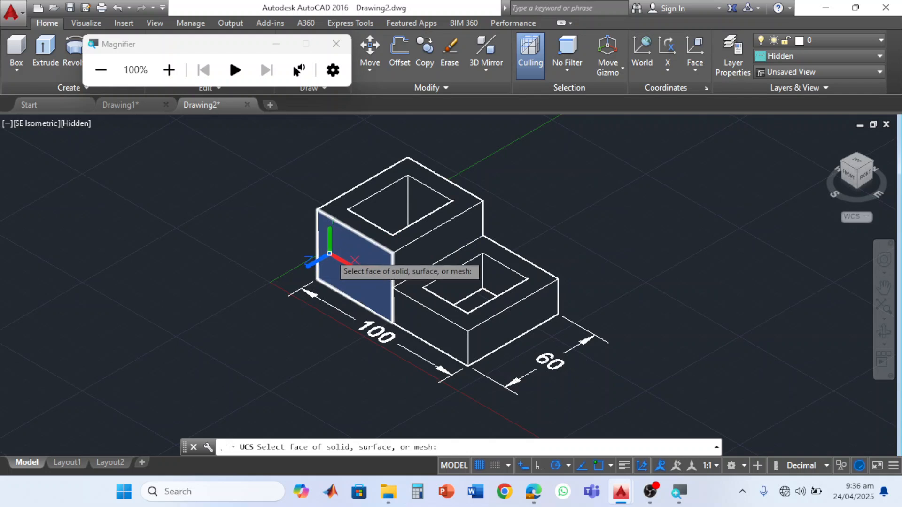
pyautogui.click(329, 254)
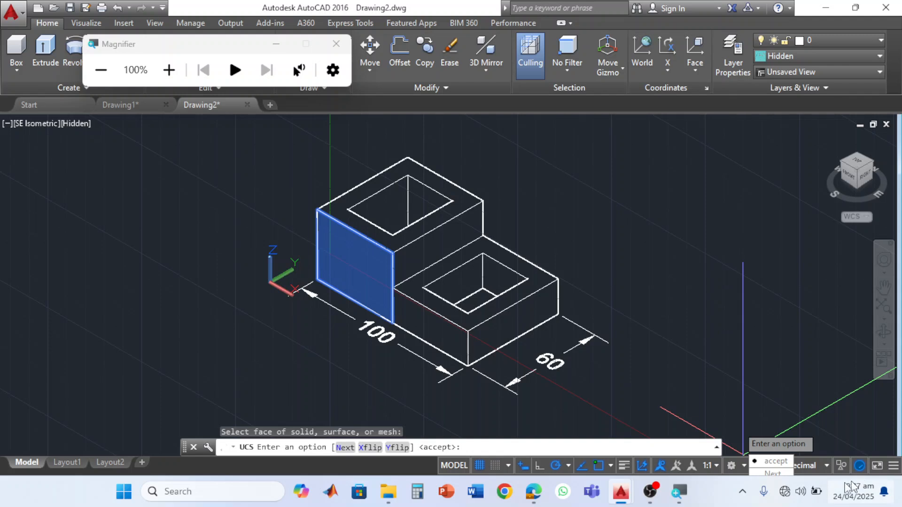
pyautogui.click(775, 462)
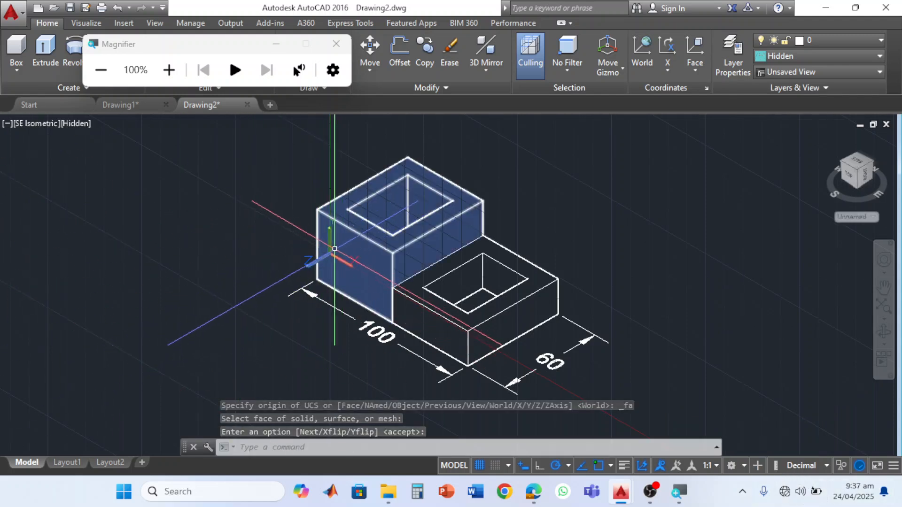
pyautogui.moveTo(326, 218)
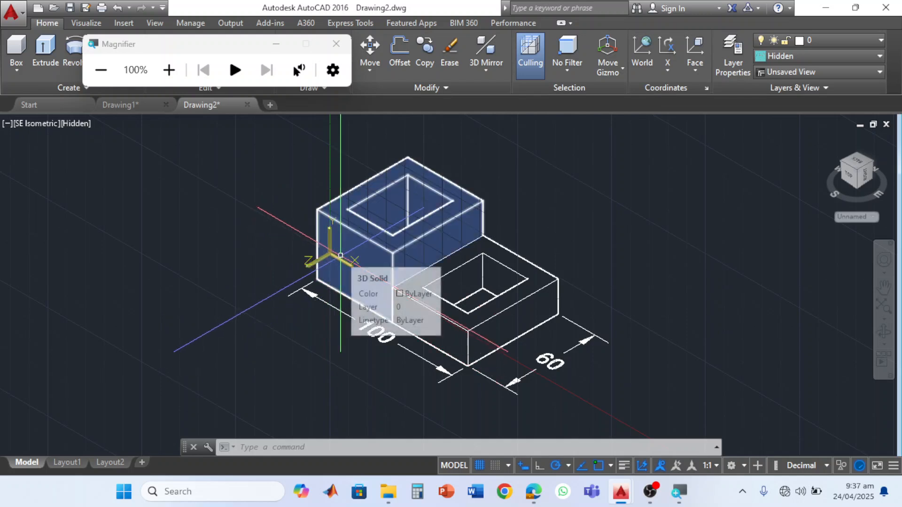
# - Switch to the Drafting & Annotation workspace and close the design feed palette and the Magnifier window
pyautogui.click(739, 467)
pyautogui.click(744, 350)
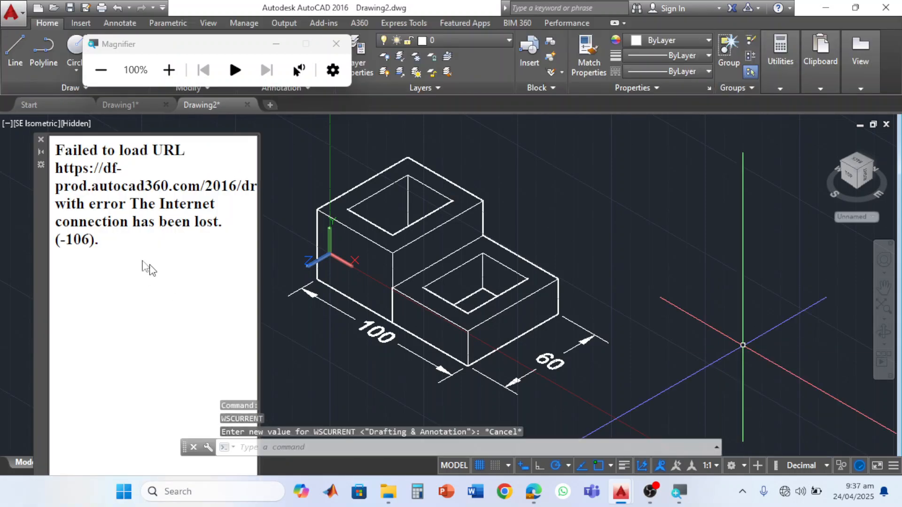
pyautogui.click(42, 141)
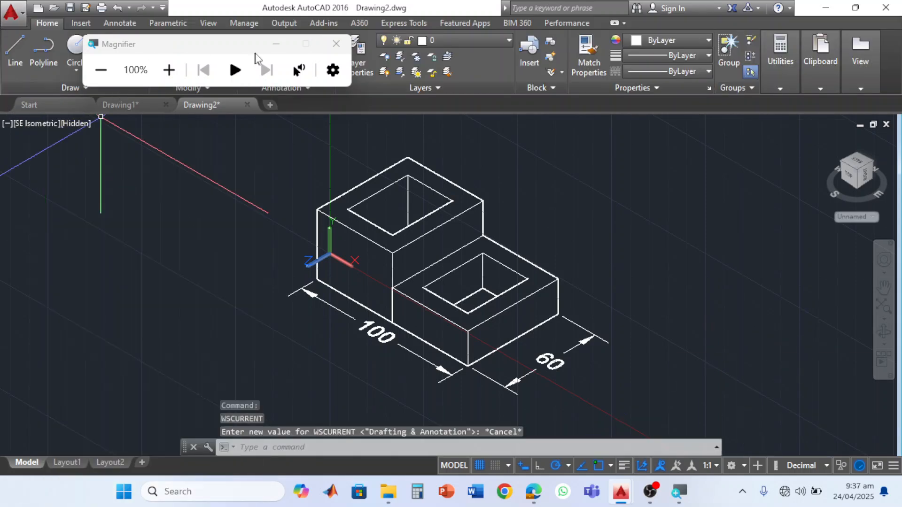
pyautogui.click(336, 45)
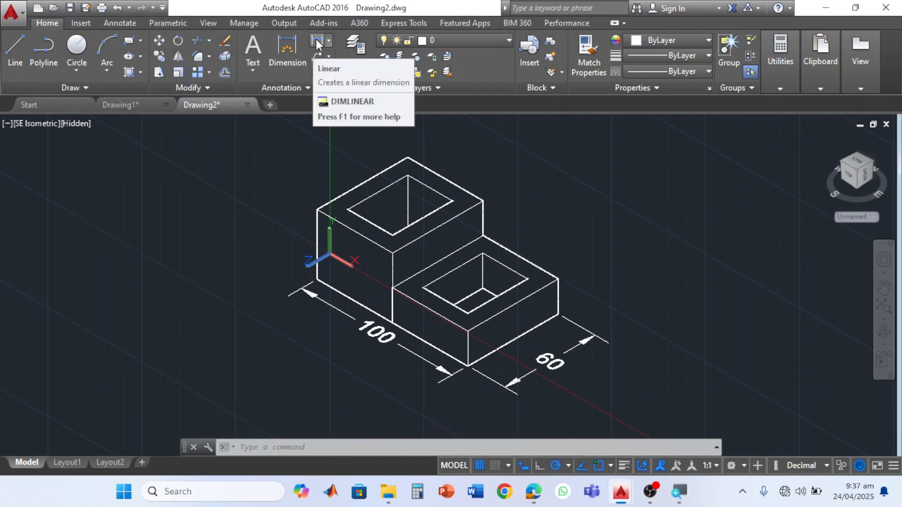
# - Add a linear dimension for the height of the taller block's left vertical edge, placed outside the block
pyautogui.click(316, 39)
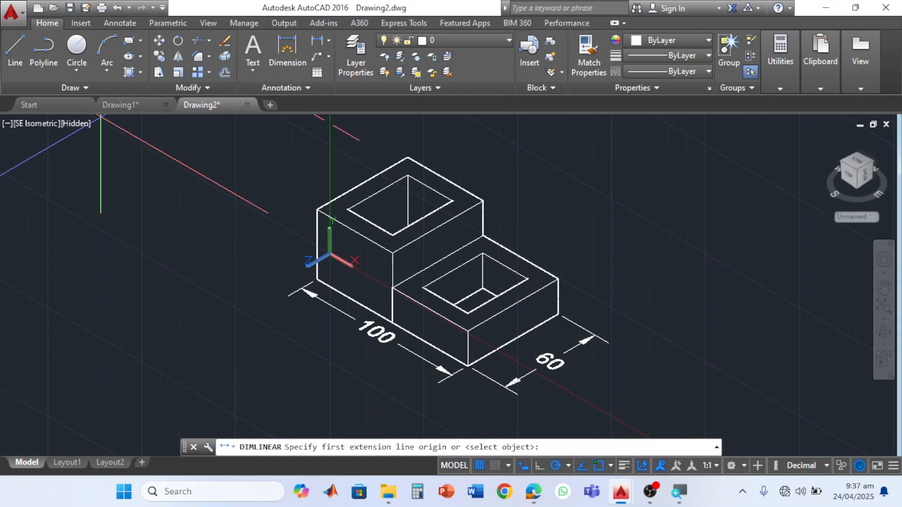
pyautogui.click(317, 209)
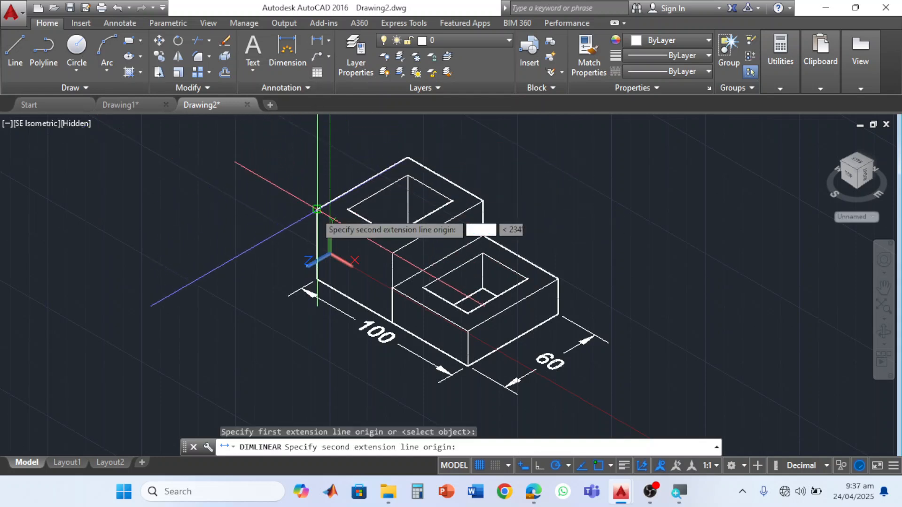
pyautogui.click(317, 281)
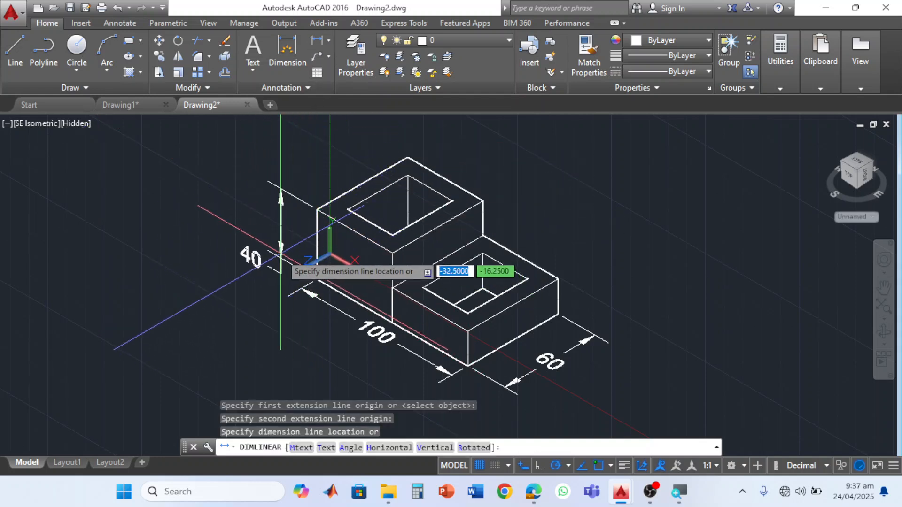
pyautogui.click(280, 263)
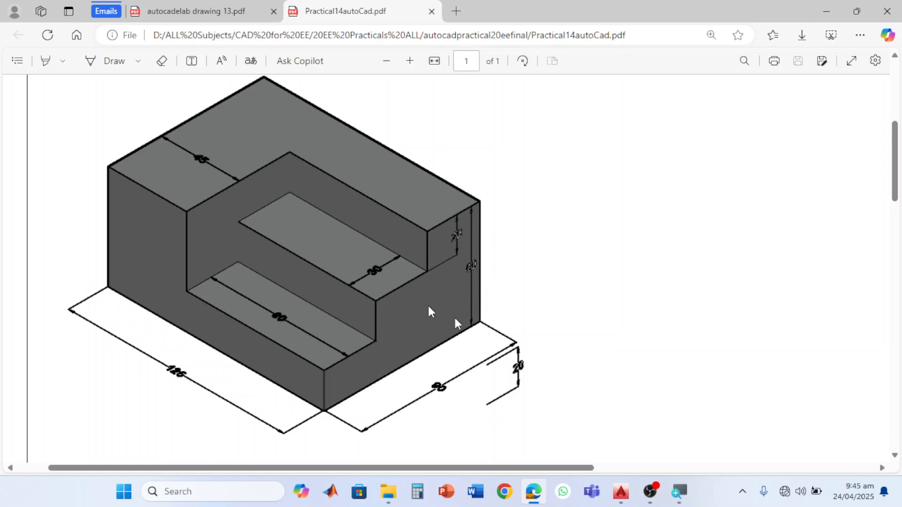
# - Switch from the PDF to AutoCAD's Drawing2 window and create a new blank drawing
pyautogui.click(621, 491)
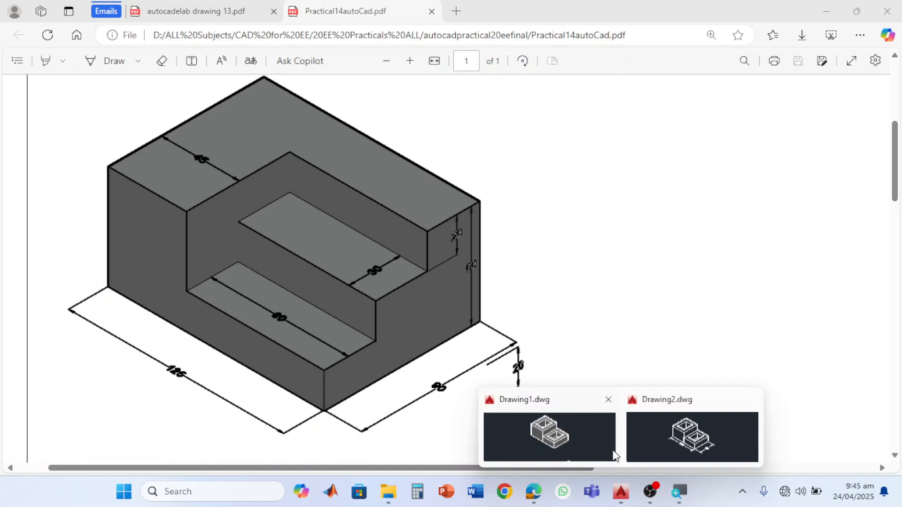
pyautogui.click(671, 440)
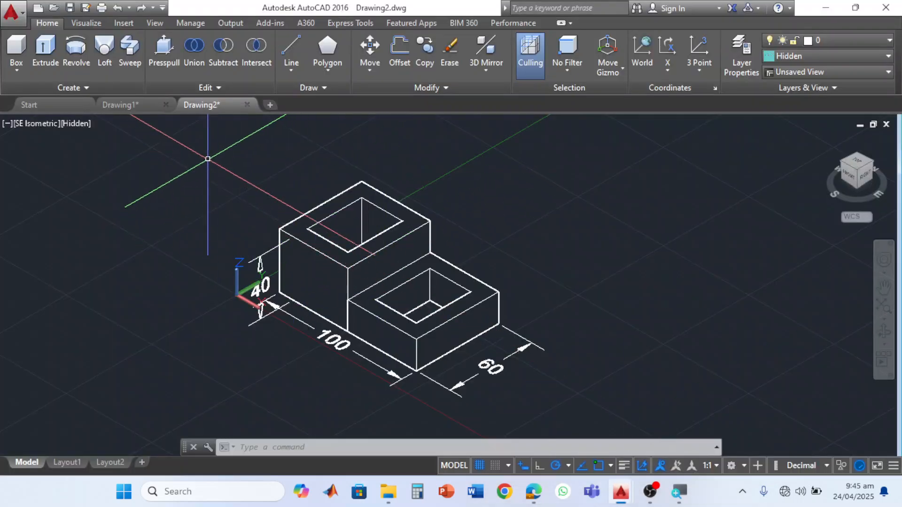
pyautogui.click(269, 105)
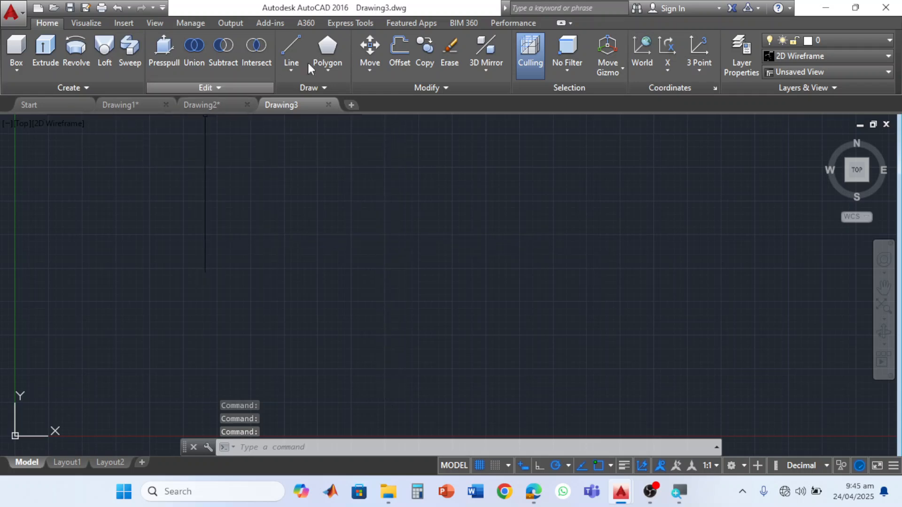
# - Draw a horizontal line 125 units long near the origin as the base's lower edge
pyautogui.click(289, 43)
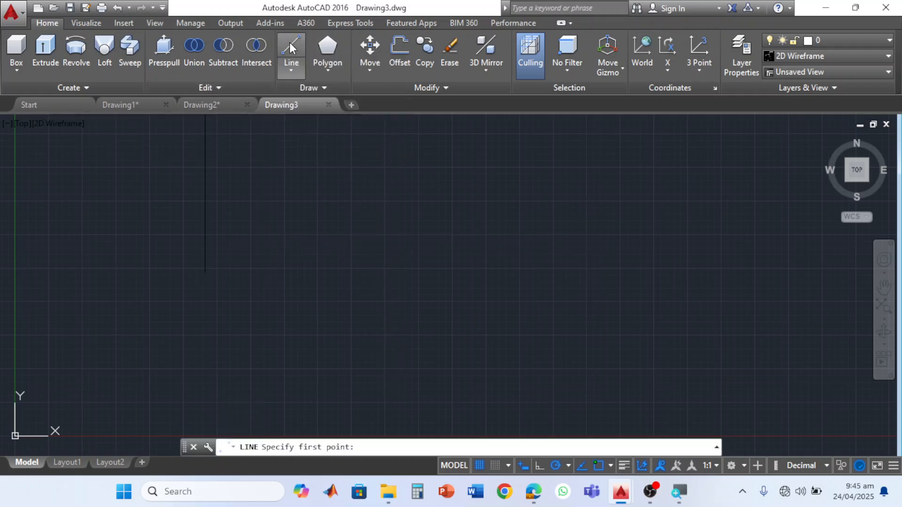
pyautogui.click(240, 381)
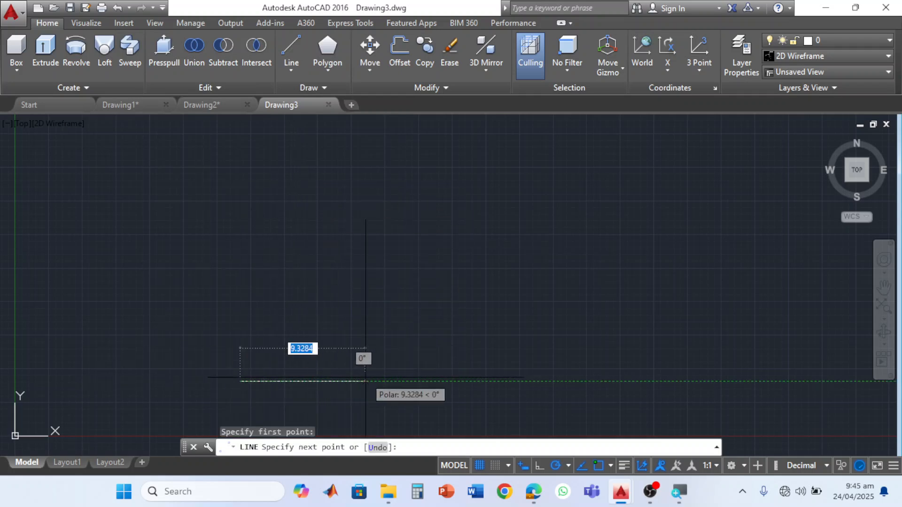
pyautogui.write('125')
pyautogui.press('Return')
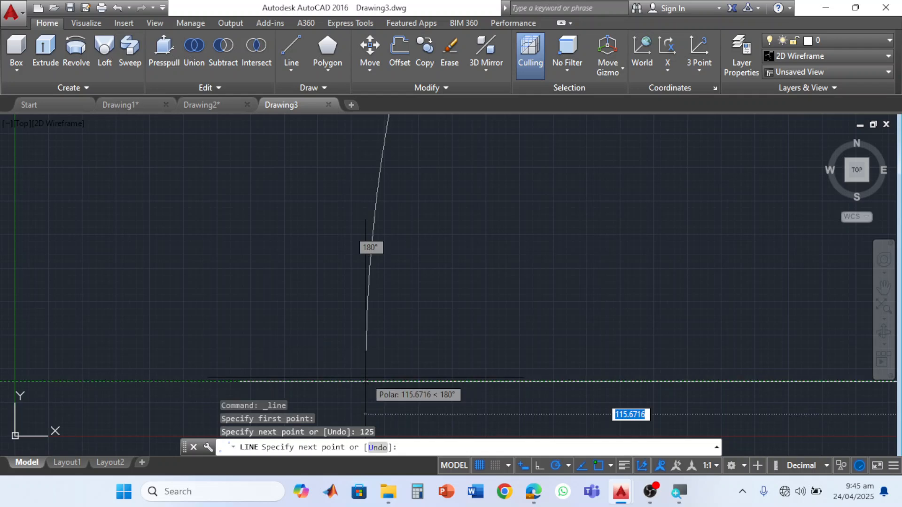
pyautogui.scroll(-4, 451, 357)
pyautogui.press('Escape')
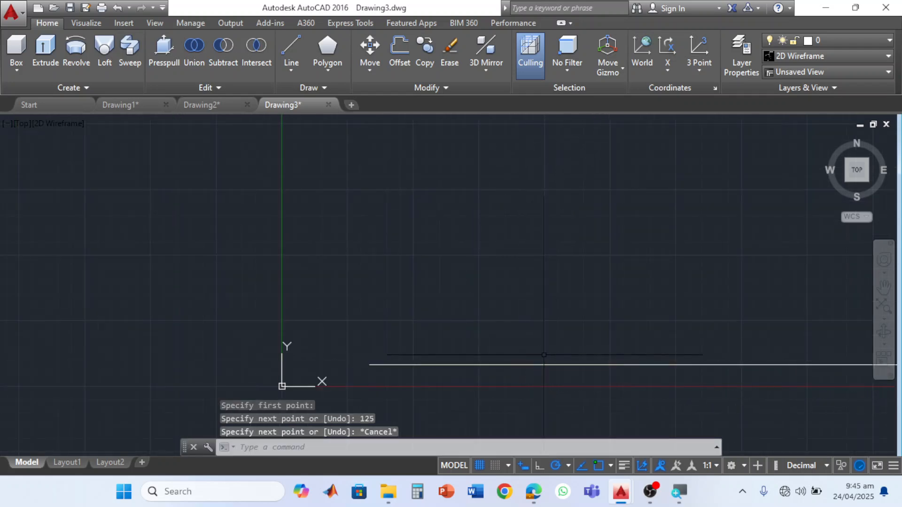
pyautogui.scroll(-2, 542, 354)
pyautogui.moveTo(542, 354); pyautogui.dragTo(385, 356, button='middle')
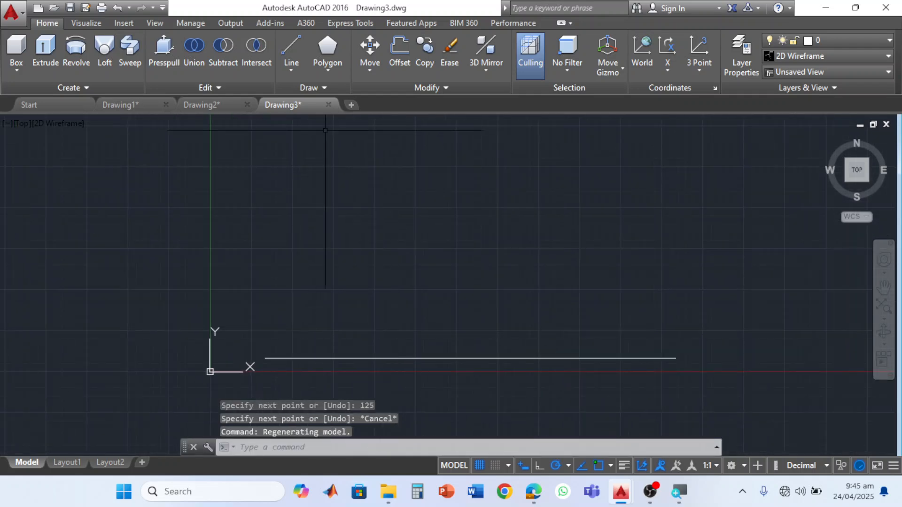
# - Complete the base rectangle from the line's right end: 90 units up, 125 units left, and back down to the line's start
pyautogui.click(294, 45)
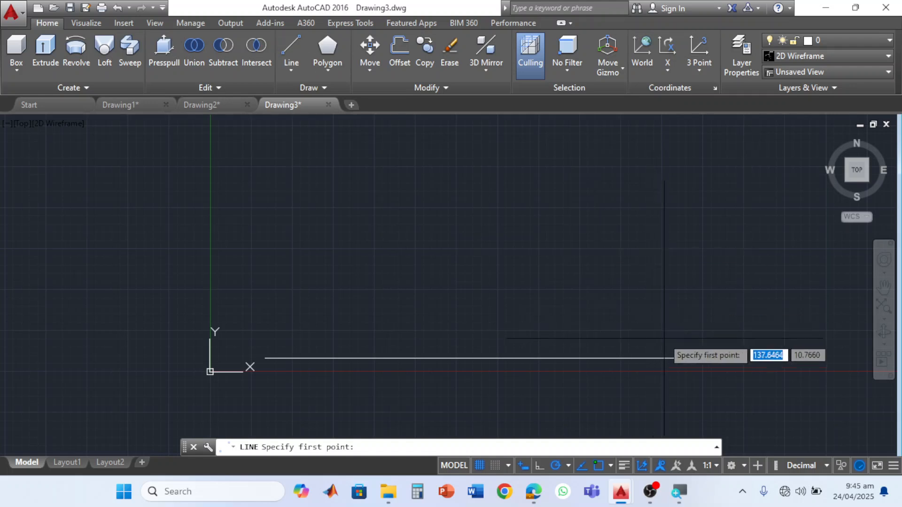
pyautogui.click(676, 359)
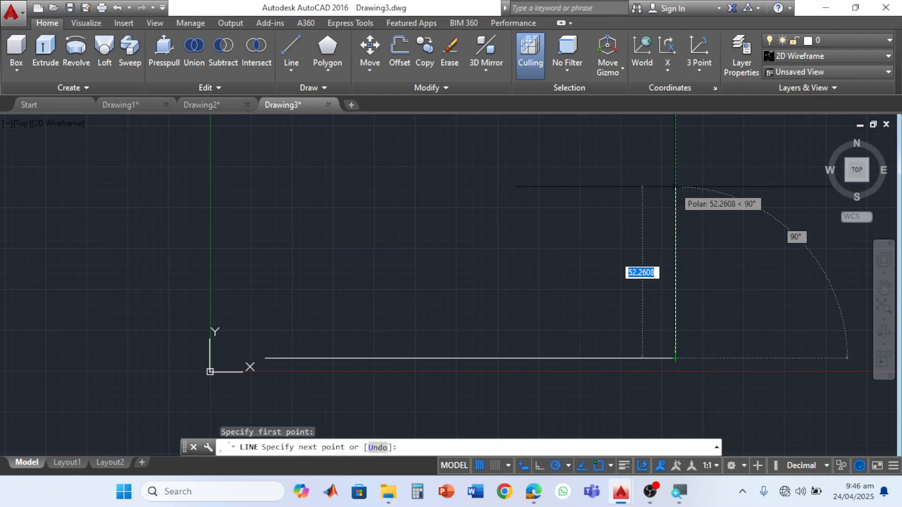
pyautogui.write('90')
pyautogui.press('Return')
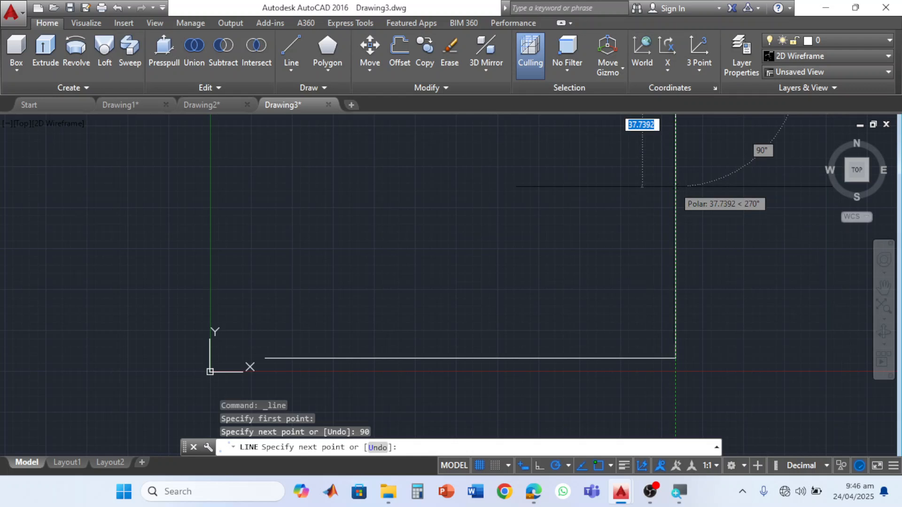
pyautogui.scroll(-4, 675, 186)
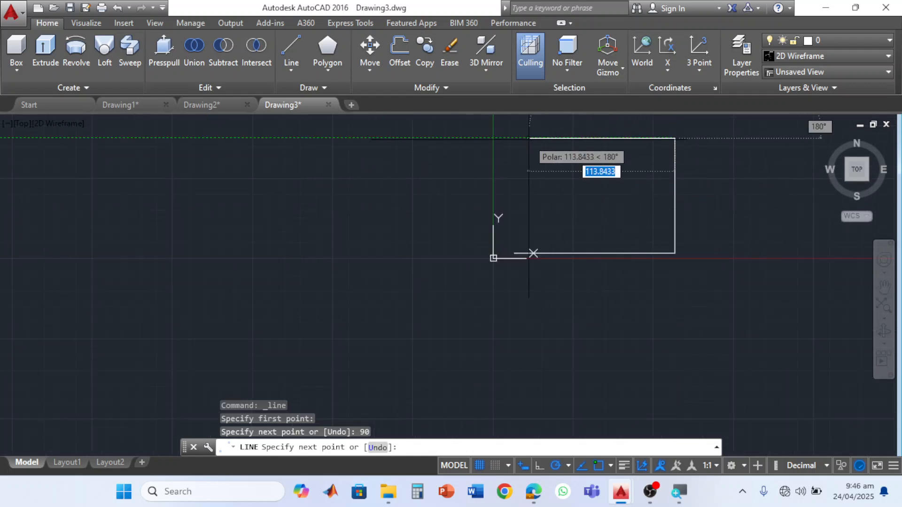
pyautogui.write('125')
pyautogui.press('Return')
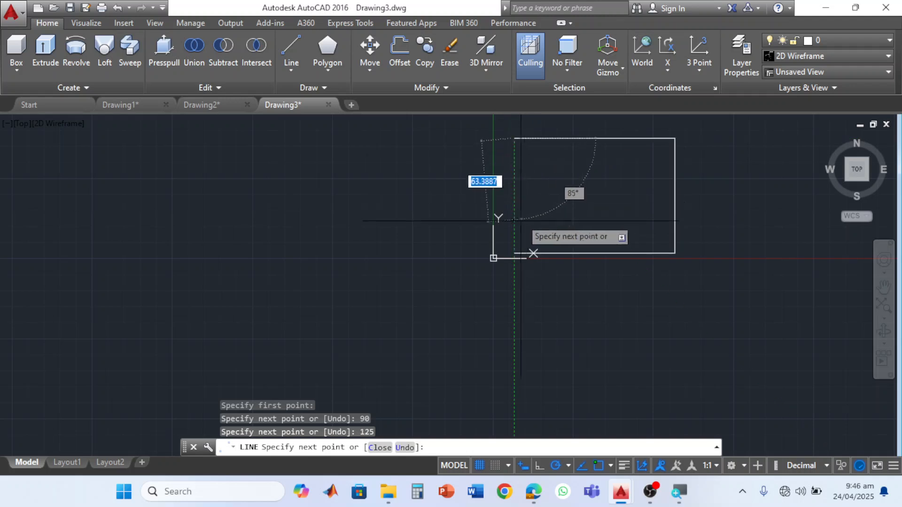
pyautogui.click(514, 254)
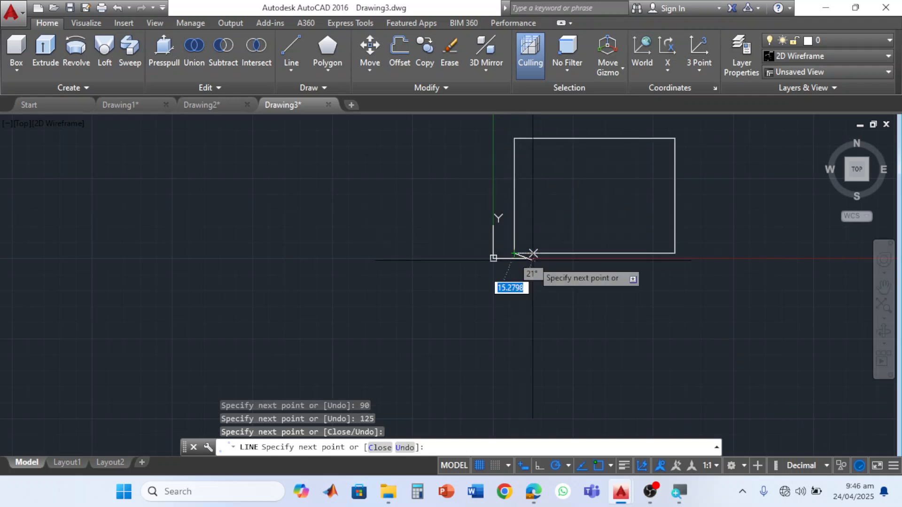
pyautogui.press('Escape')
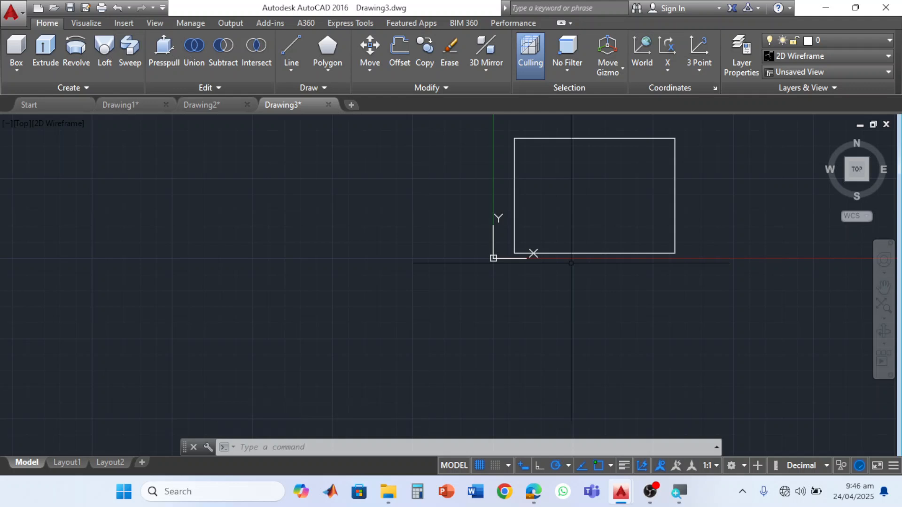
# - Draw a step outline from the base's lower-right corner: 20 units up, 80 units left, and down to the lower edge
pyautogui.scroll(2, 619, 211)
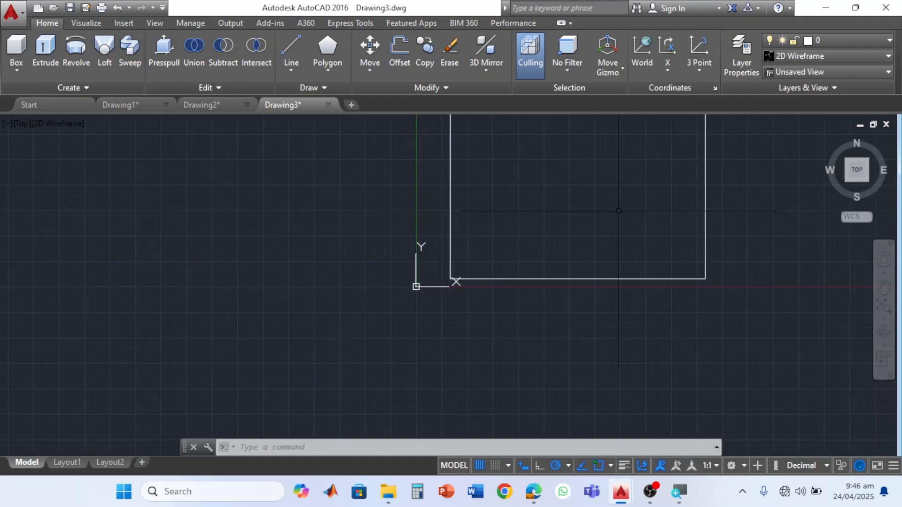
pyautogui.moveTo(619, 218)
pyautogui.mouseDown(button='middle')
pyautogui.moveTo(574, 256)
pyautogui.moveTo(537, 265)
pyautogui.mouseUp(button='middle')
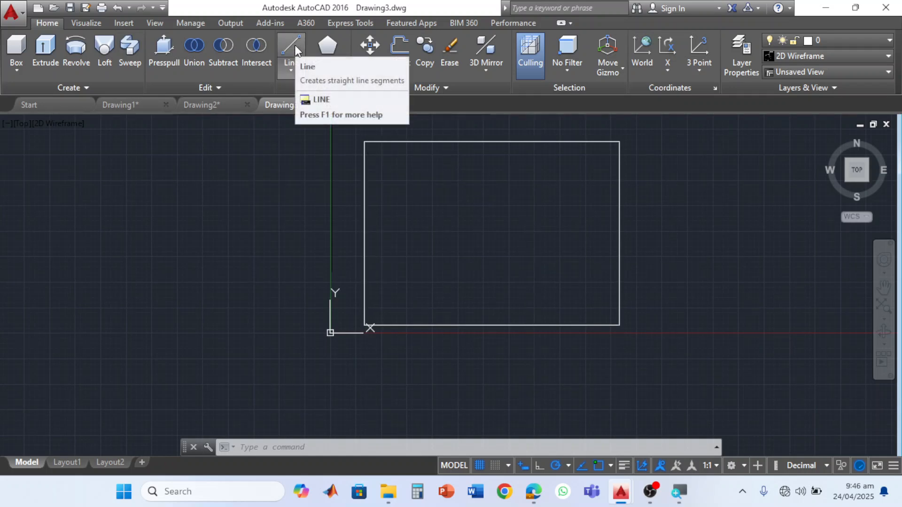
pyautogui.click(294, 44)
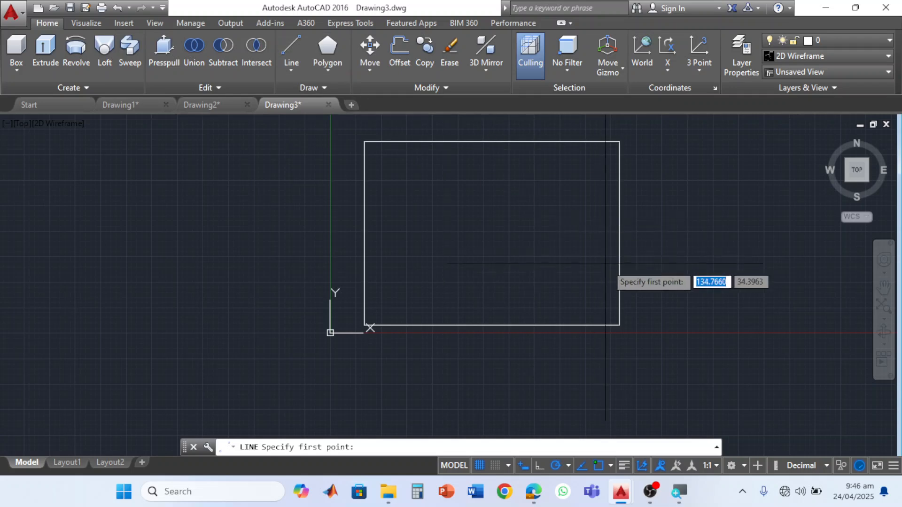
pyautogui.click(620, 325)
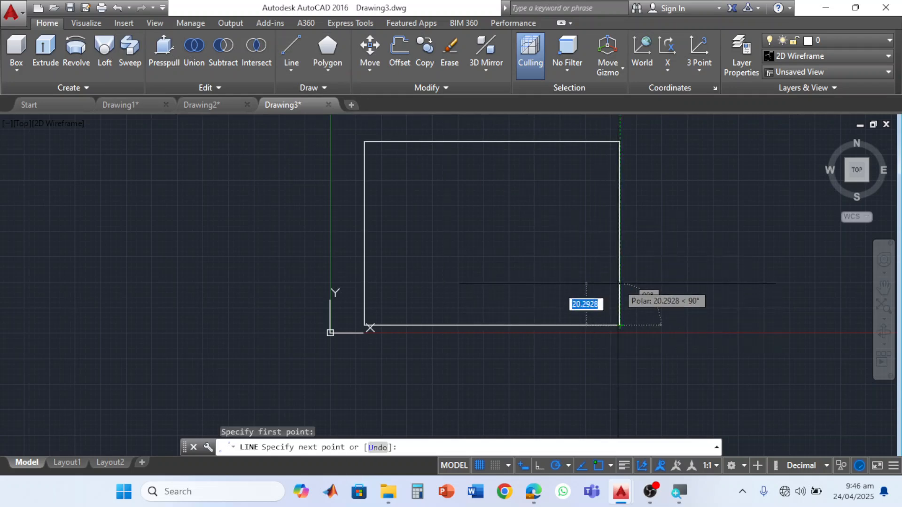
pyautogui.write('20')
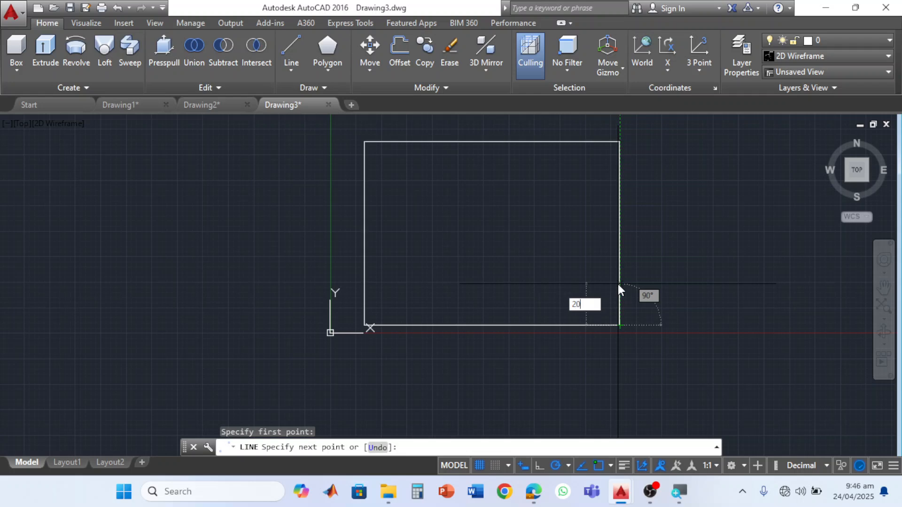
pyautogui.press('Return')
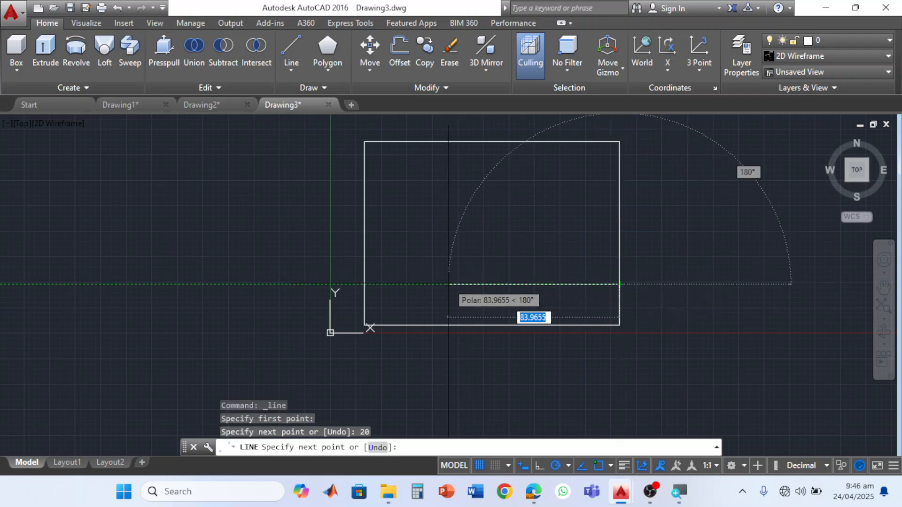
pyautogui.write('80')
pyautogui.press('Return')
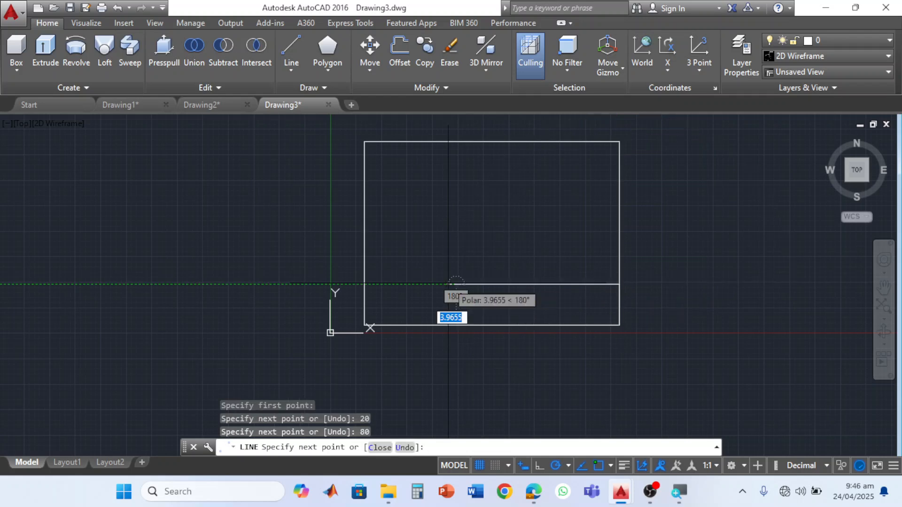
pyautogui.click(456, 325)
pyautogui.press('Return')
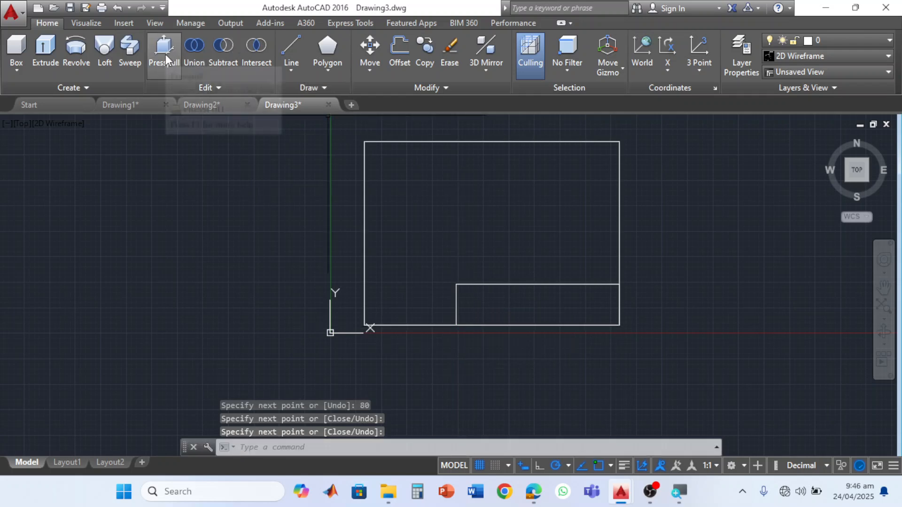
# - Erase the three lines of the 20 by 80 step outline, keeping the base rectangle
pyautogui.click(505, 258)
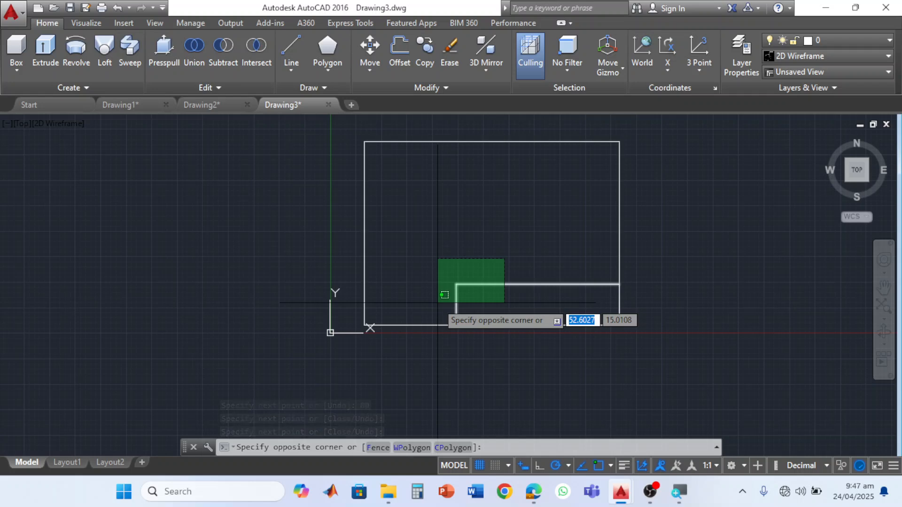
pyautogui.click(438, 303)
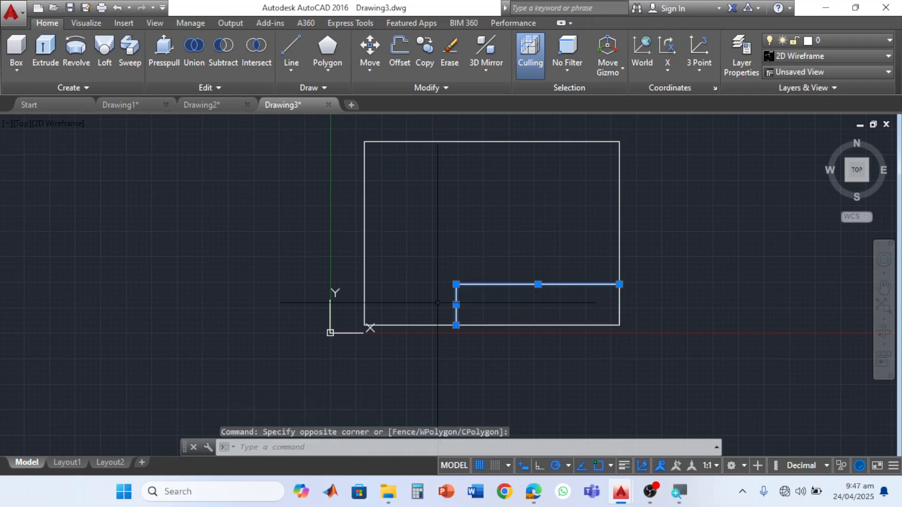
pyautogui.press('Delete')
pyautogui.click(574, 362)
pyautogui.click(660, 276)
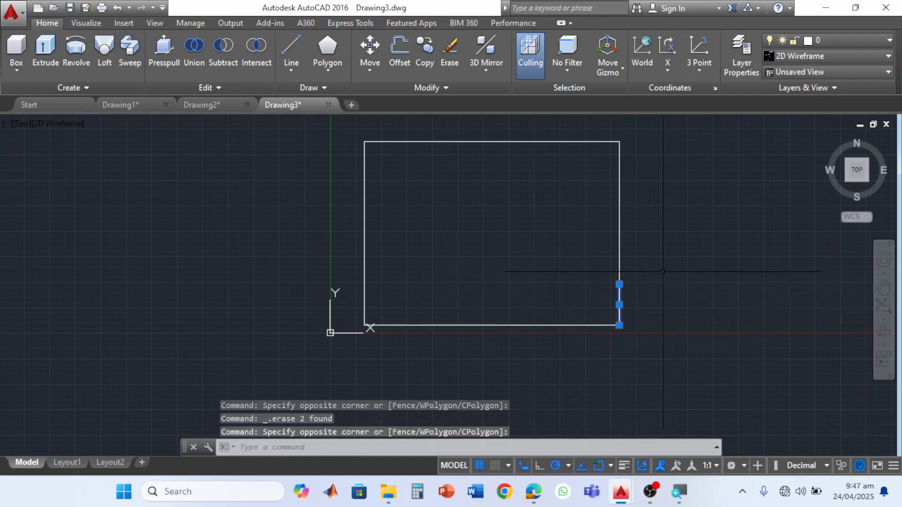
pyautogui.press('Delete')
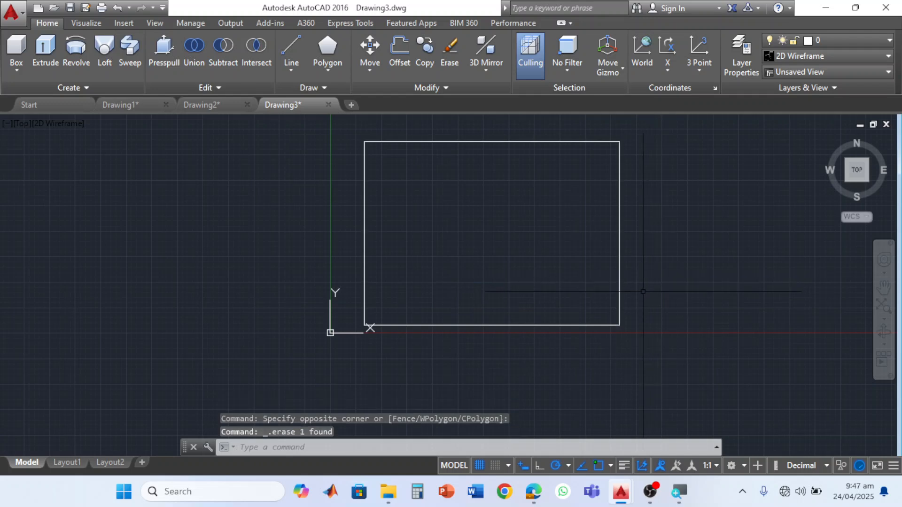
# - Draw the step outline from the base's lower-right corner: 30 units up, 80 units left, and down to the lower edge
pyautogui.click(300, 47)
pyautogui.click(619, 325)
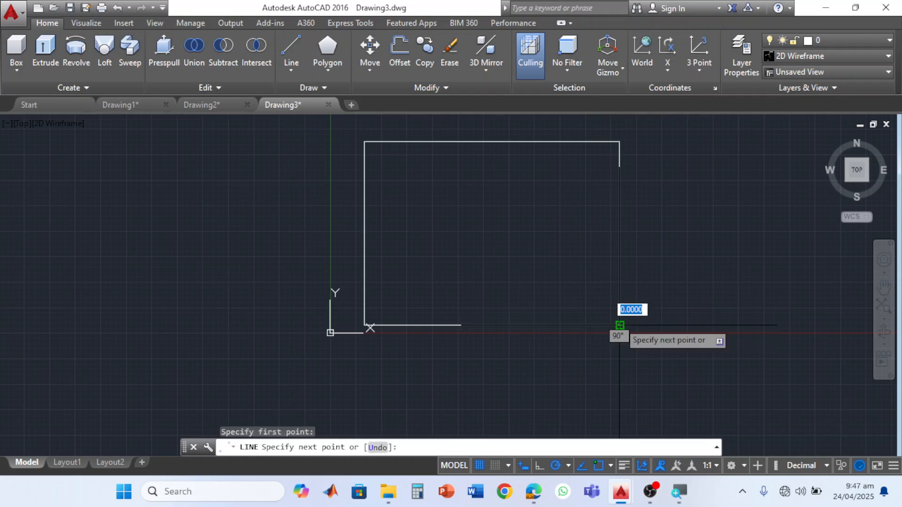
pyautogui.write('30')
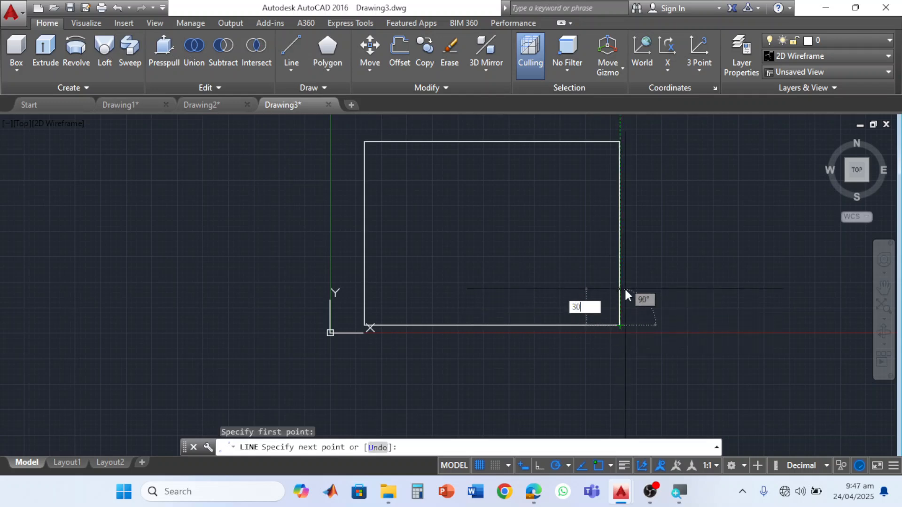
pyautogui.press('Return')
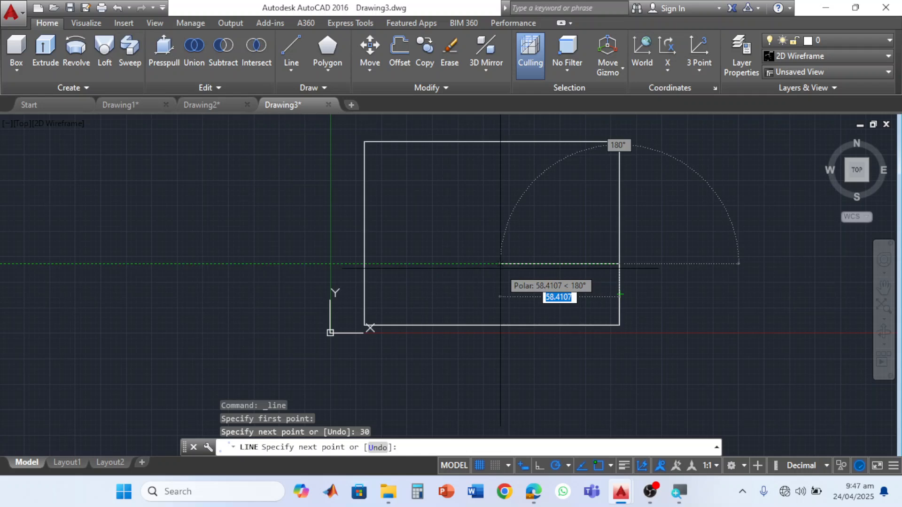
pyautogui.write('80')
pyautogui.press('Return')
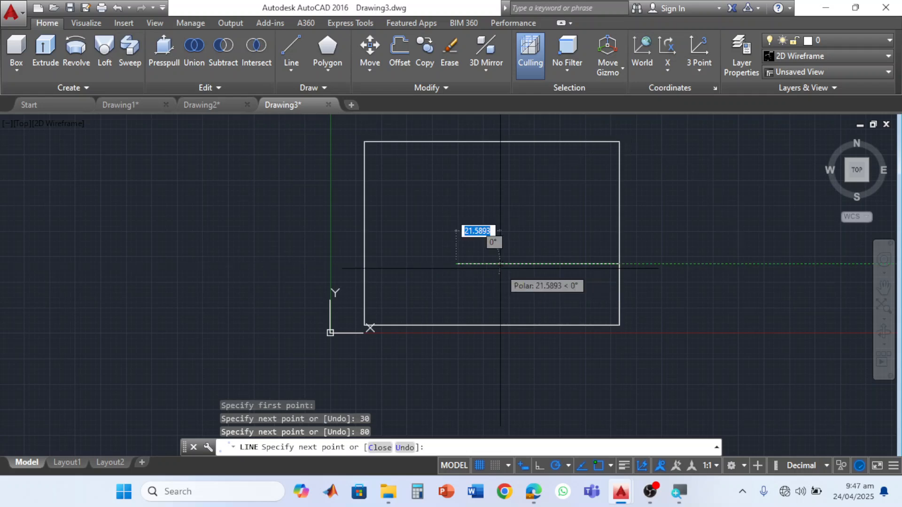
pyautogui.click(456, 326)
pyautogui.press('Escape')
# - Copy the step outline's horizontal and vertical inner lines 30 units up, from the vertical line's lower end to its upper end
pyautogui.click(490, 231)
pyautogui.click(441, 281)
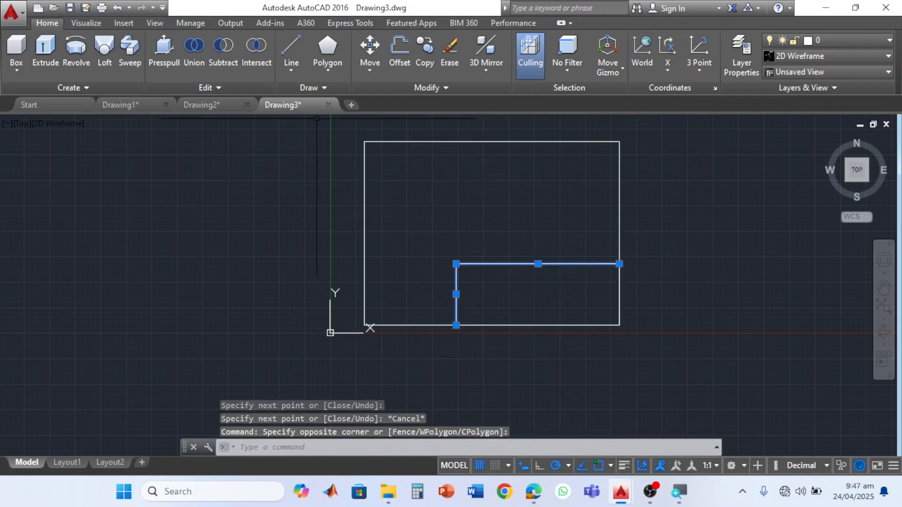
pyautogui.click(425, 52)
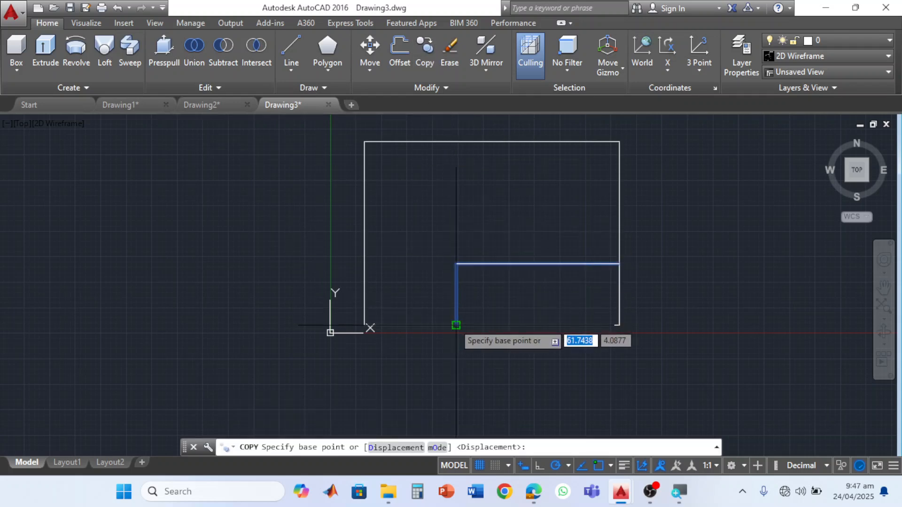
pyautogui.click(456, 324)
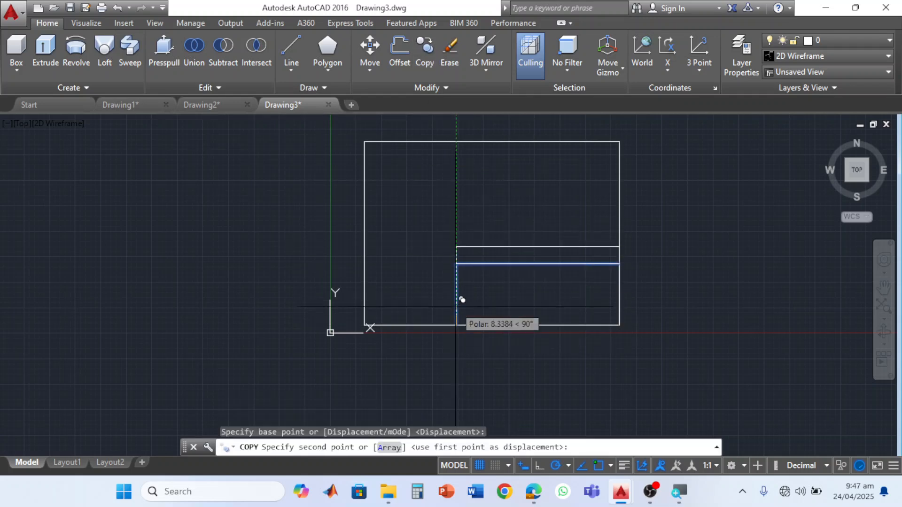
pyautogui.click(457, 262)
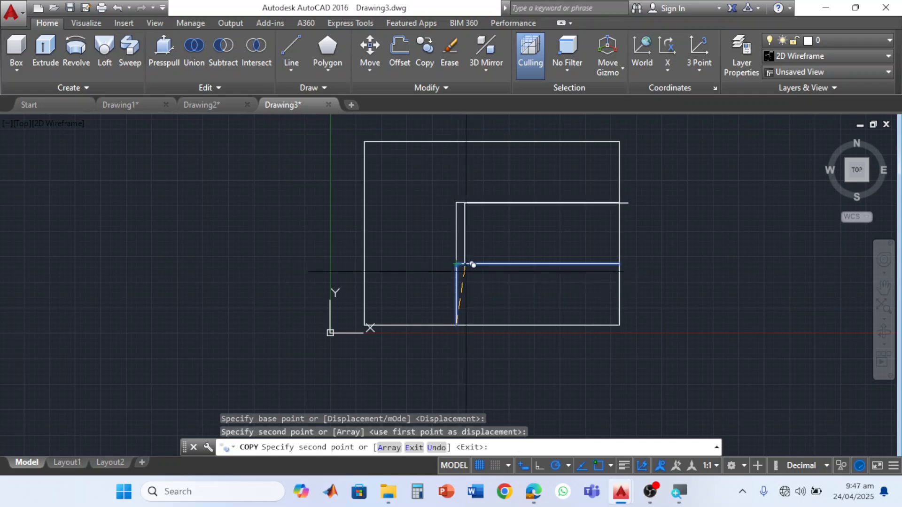
pyautogui.press('Escape')
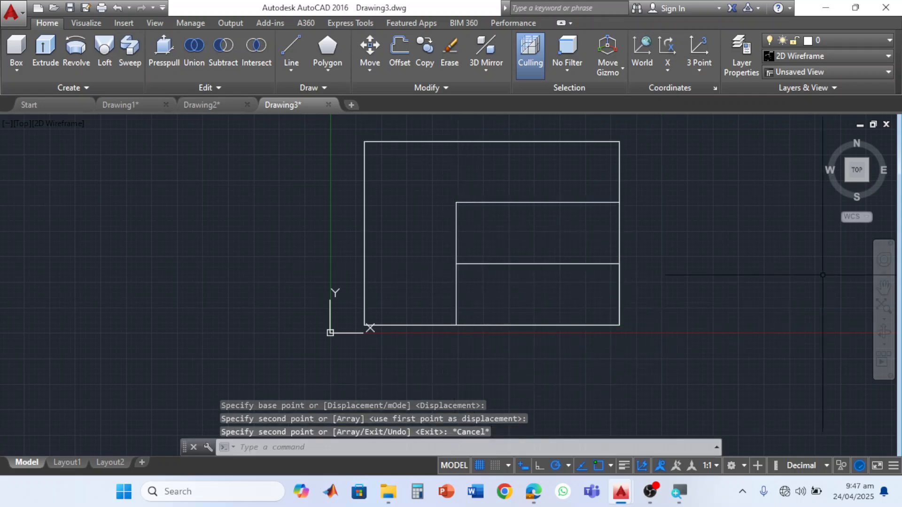
# - Show the drawing in SE isometric view and check the block's heights in Practical14autoCad.pdf, returning to AutoCAD's Drawing3
pyautogui.click(869, 179)
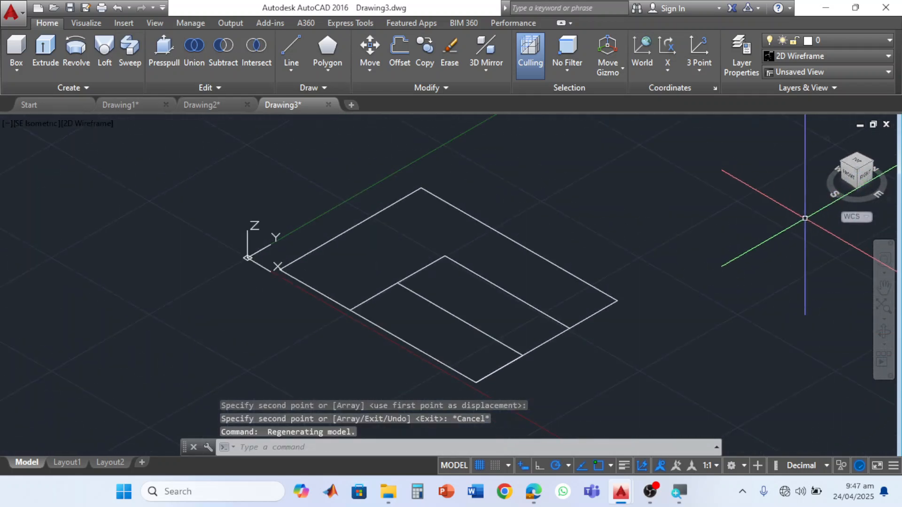
pyautogui.click(534, 491)
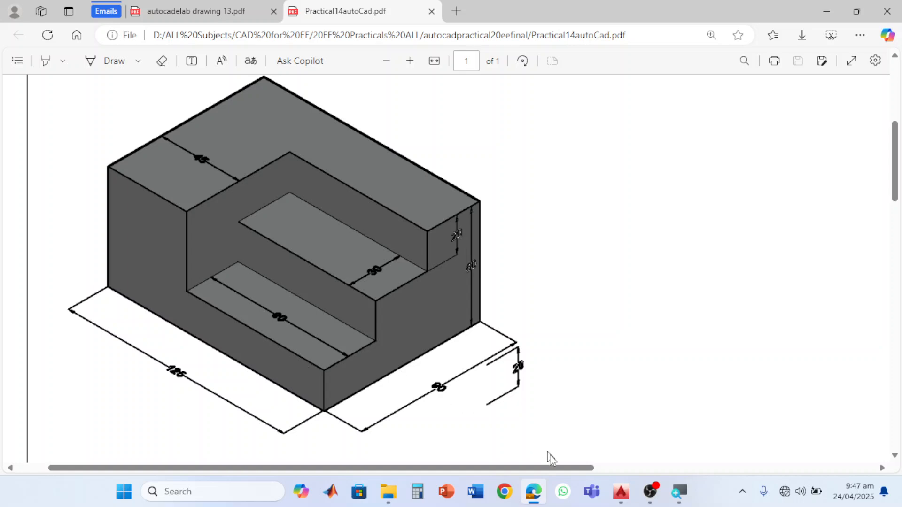
pyautogui.moveTo(621, 499)
pyautogui.click(739, 439)
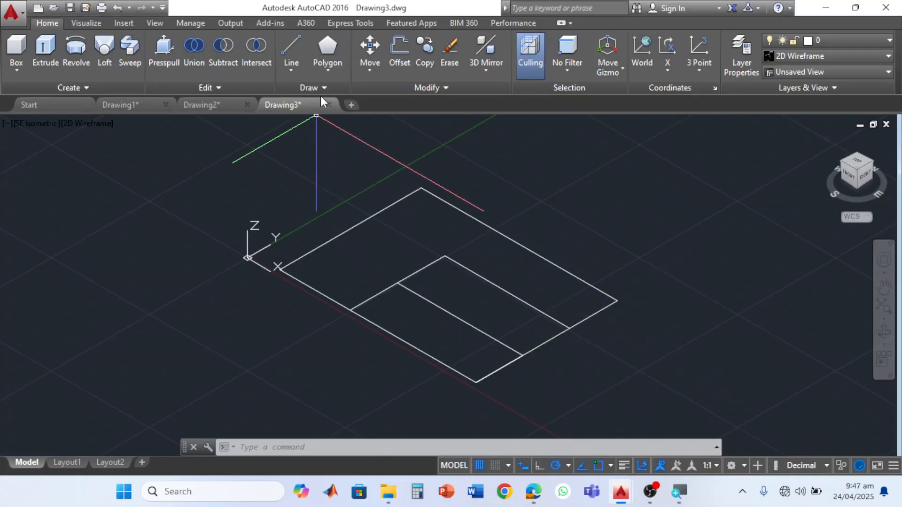
# - Presspull the L-shaped outer region up 60 units and set the visual style to Shades of Gray
pyautogui.click(168, 61)
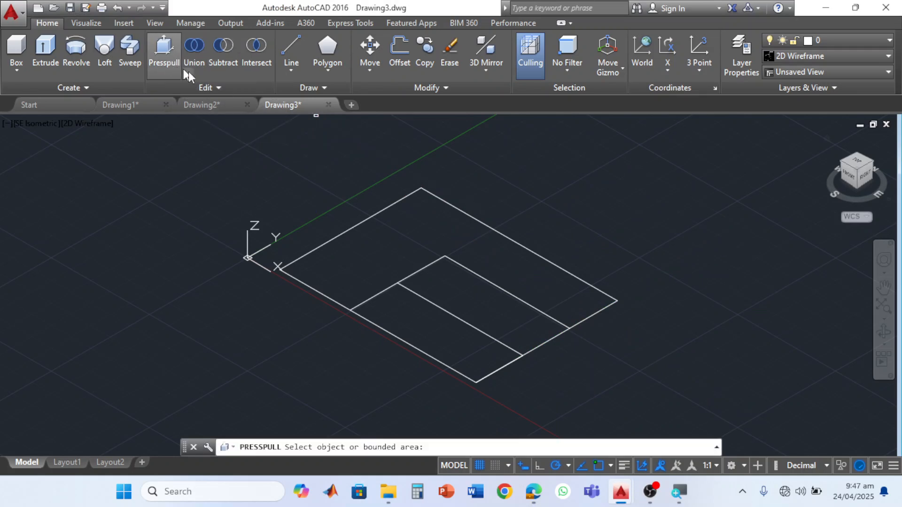
pyautogui.click(397, 244)
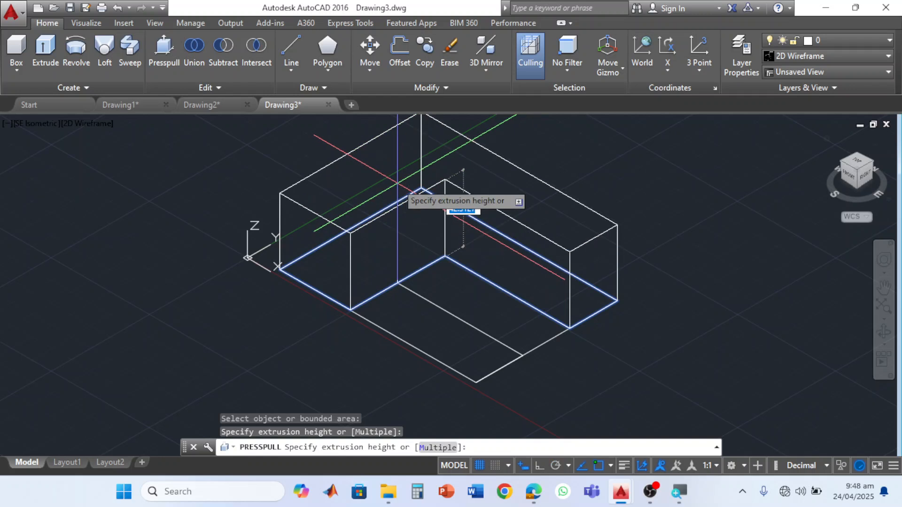
pyautogui.write('60')
pyautogui.press('Return')
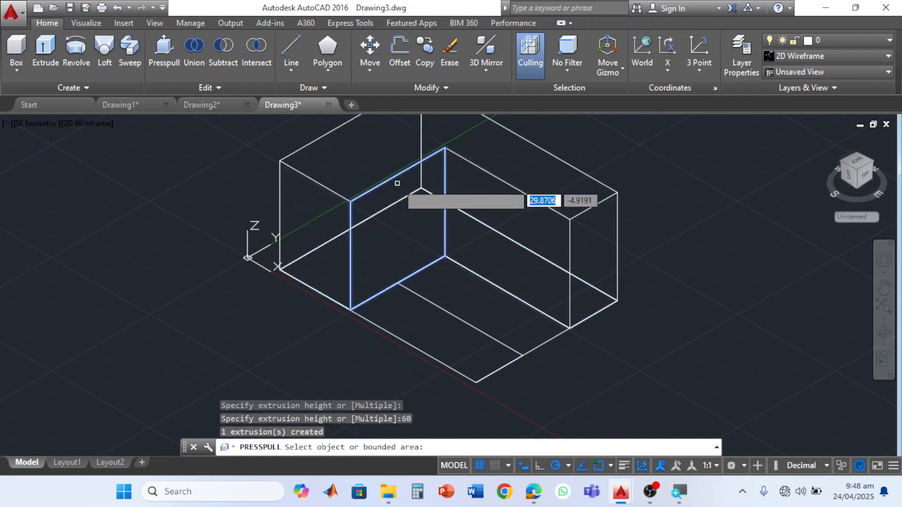
pyautogui.click(863, 61)
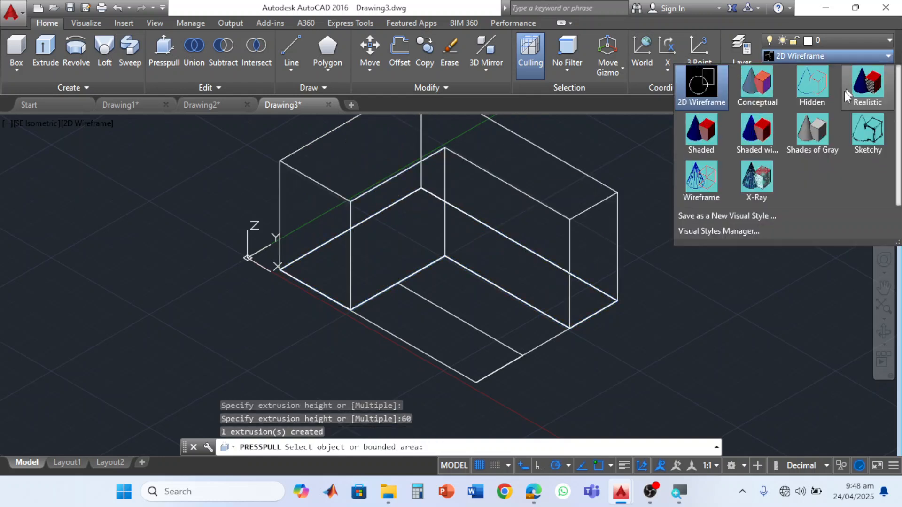
pyautogui.click(822, 131)
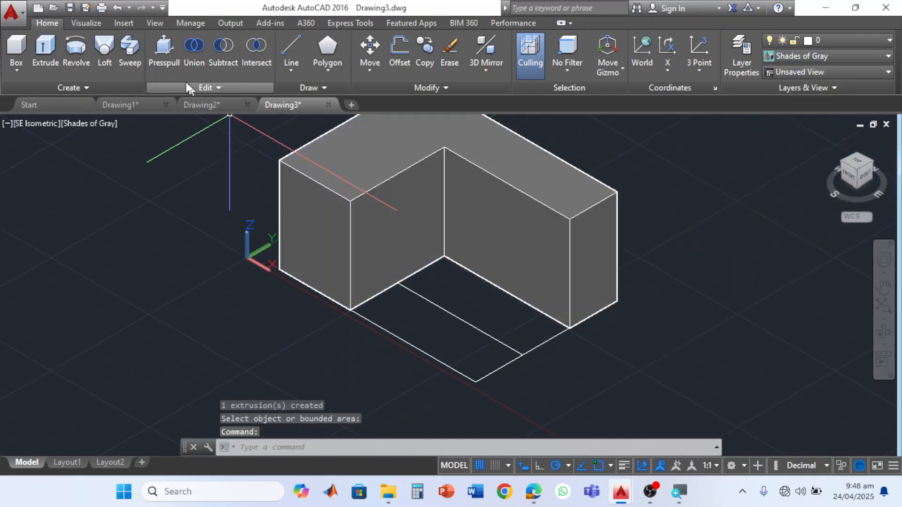
# - Presspull the middle strip up 40 units and the front strip up 20 units to form the steps
pyautogui.click(169, 63)
pyautogui.click(487, 308)
pyautogui.write('40')
pyautogui.press('Return')
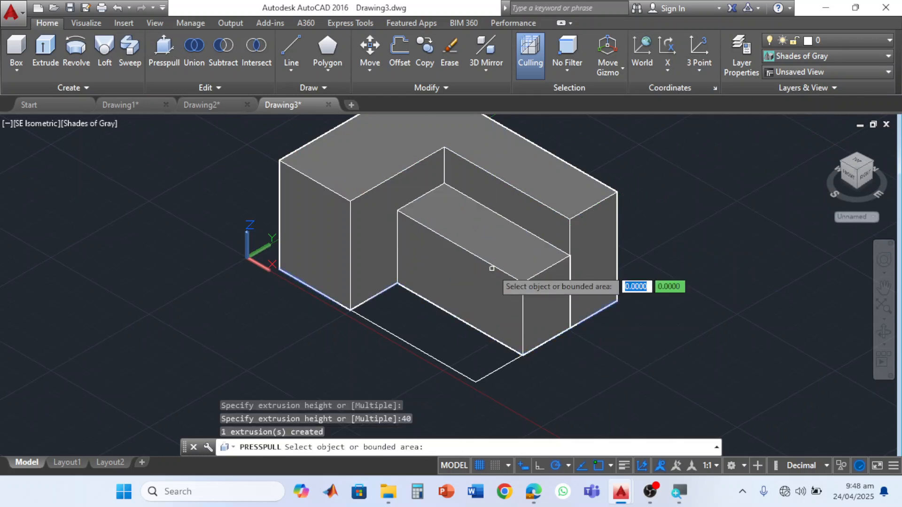
pyautogui.click(448, 348)
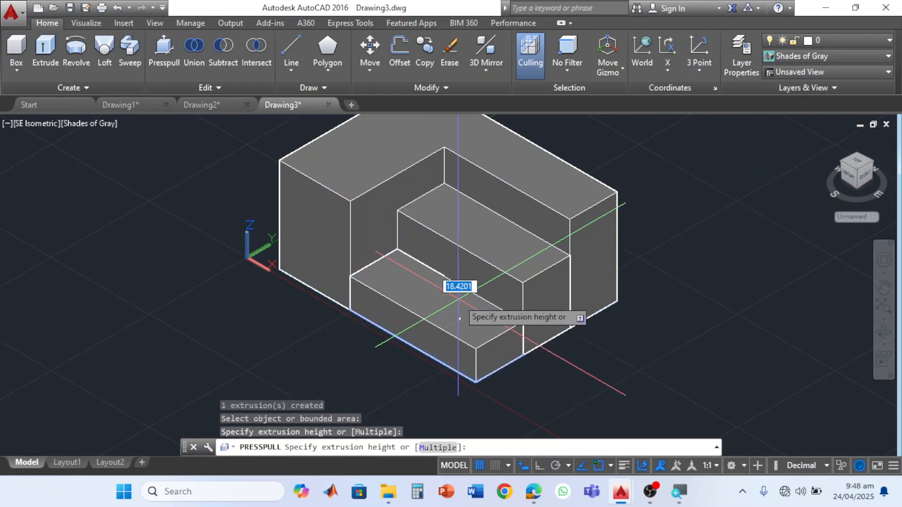
pyautogui.write('20')
pyautogui.press('Return')
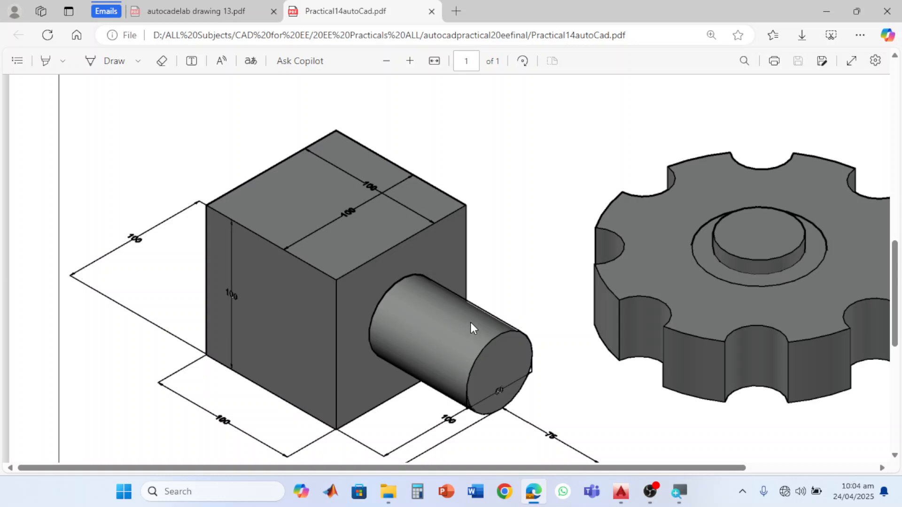
# - Switch from the PDF to AutoCAD's Drawing3 window and create another blank drawing
pyautogui.click(621, 494)
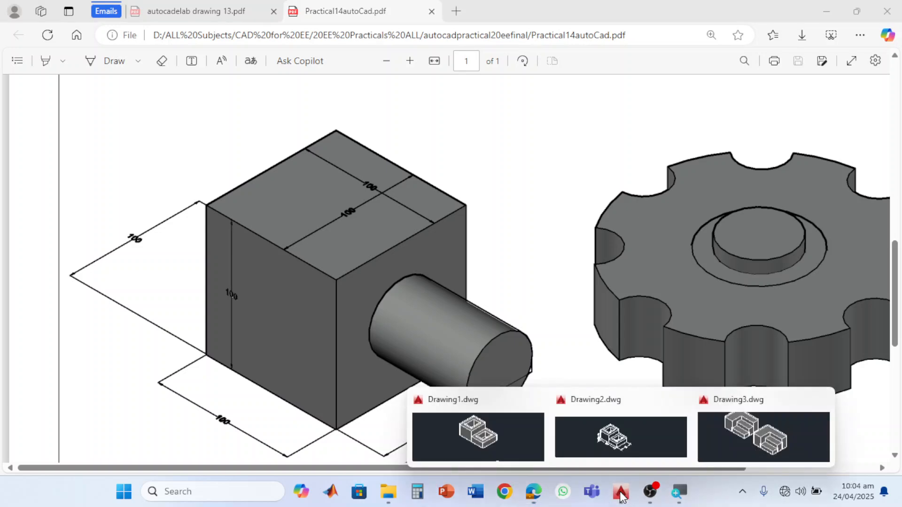
pyautogui.click(766, 444)
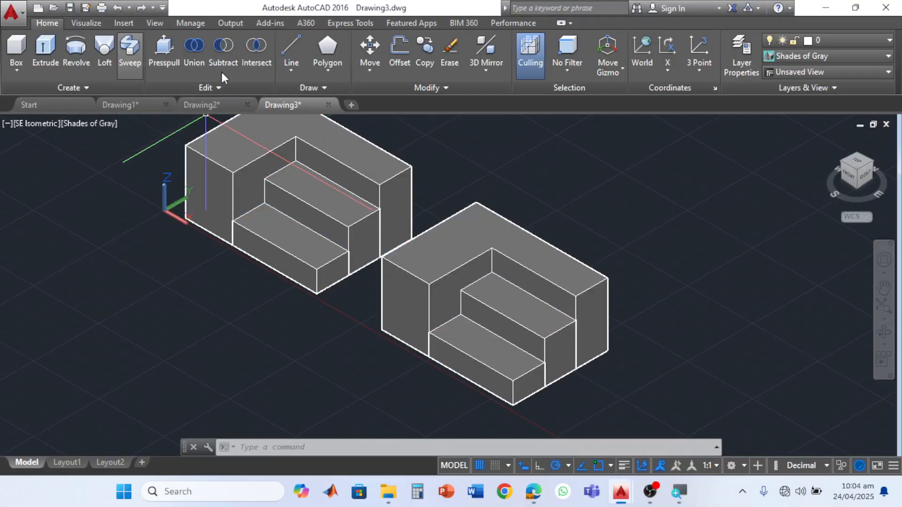
pyautogui.click(352, 105)
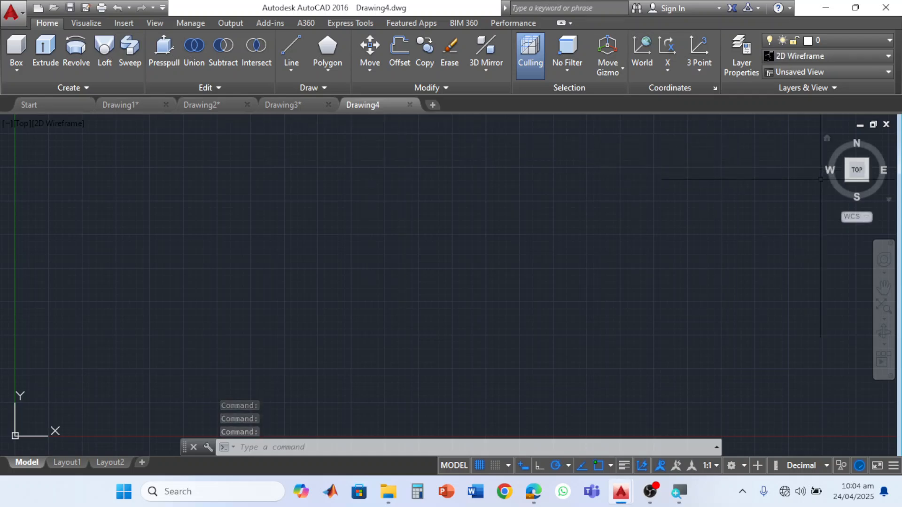
# - Show the blank drawing in SE Isometric view and set its visual style to Shades of Gray
pyautogui.click(867, 179)
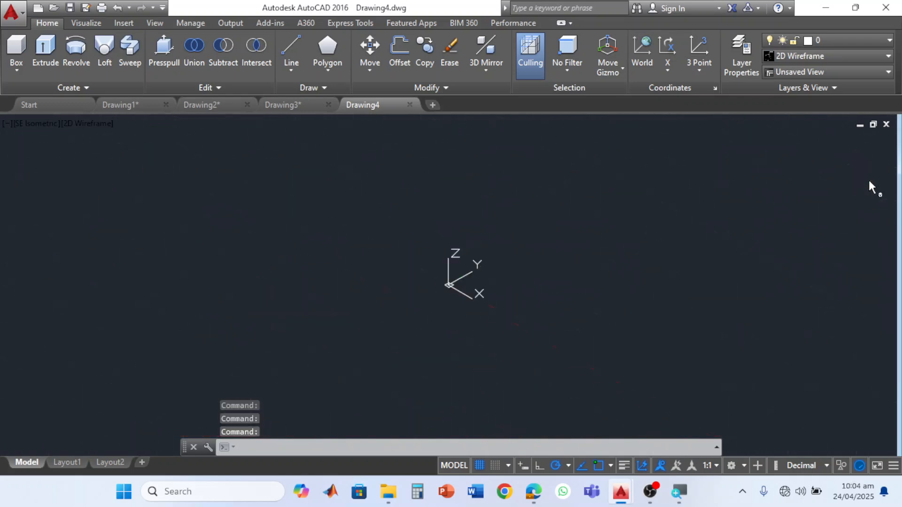
pyautogui.click(888, 56)
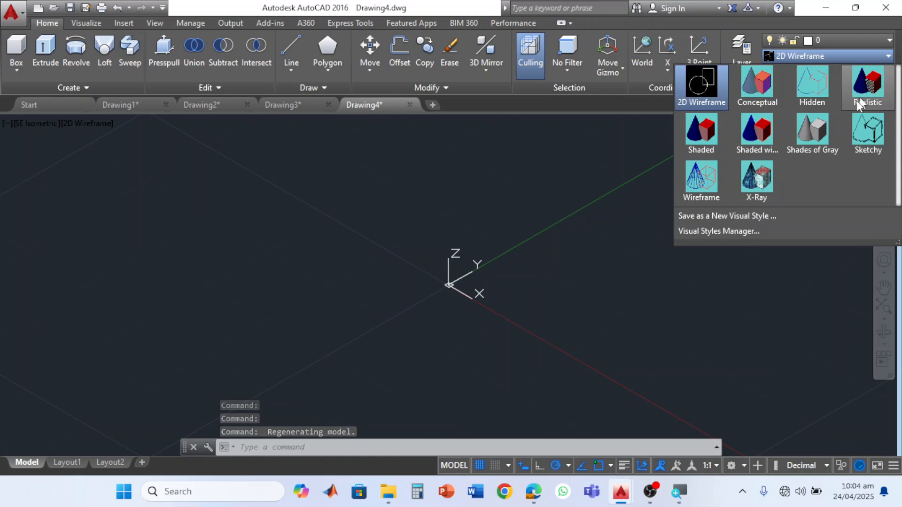
pyautogui.click(819, 135)
pyautogui.moveTo(632, 258); pyautogui.dragTo(447, 280, button='middle')
pyautogui.press('Escape')
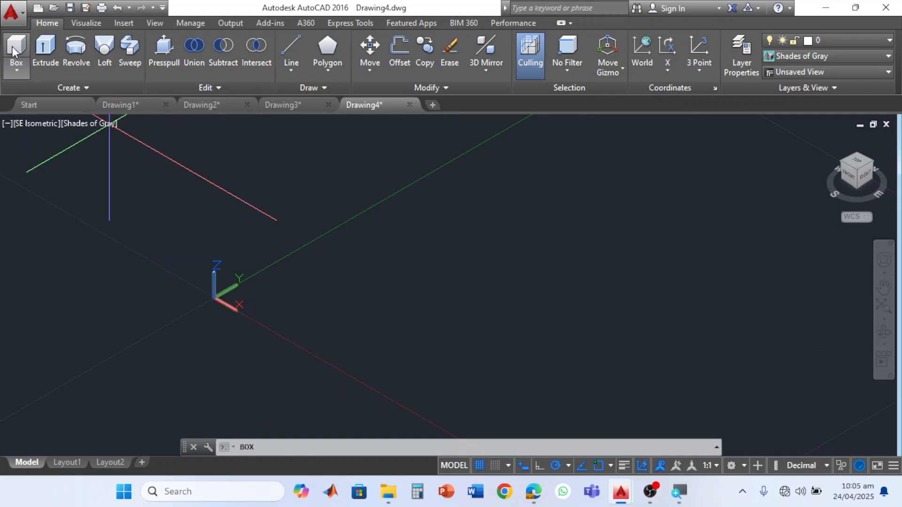
# - Create a solid box 100 by 100 by 100 with its first corner near the origin
pyautogui.click(15, 47)
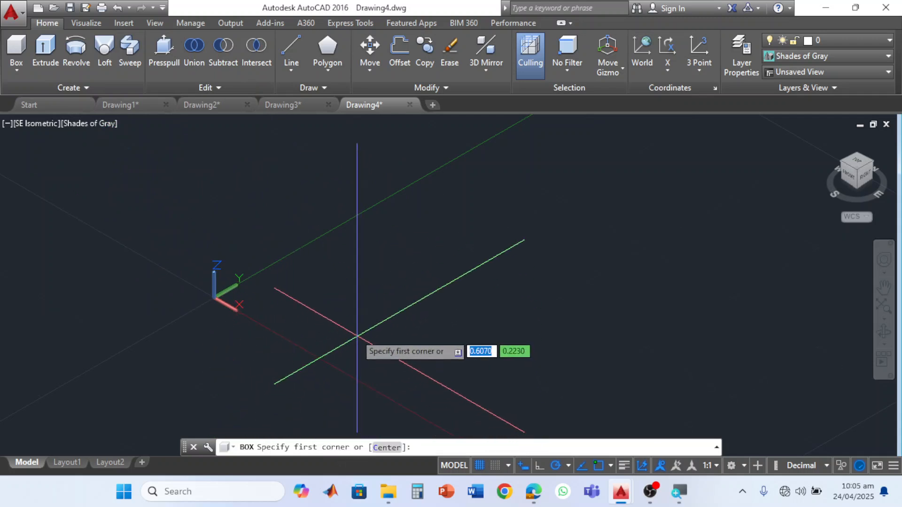
pyautogui.click(331, 279)
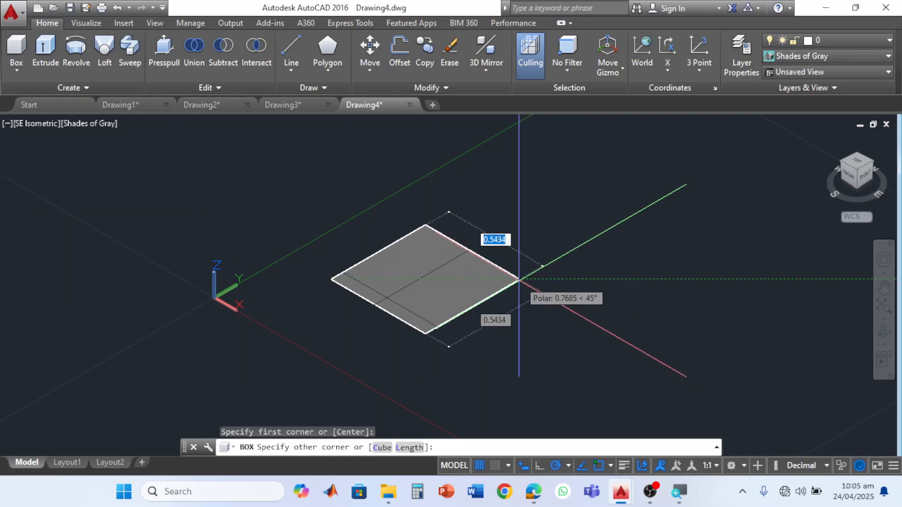
pyautogui.write('100')
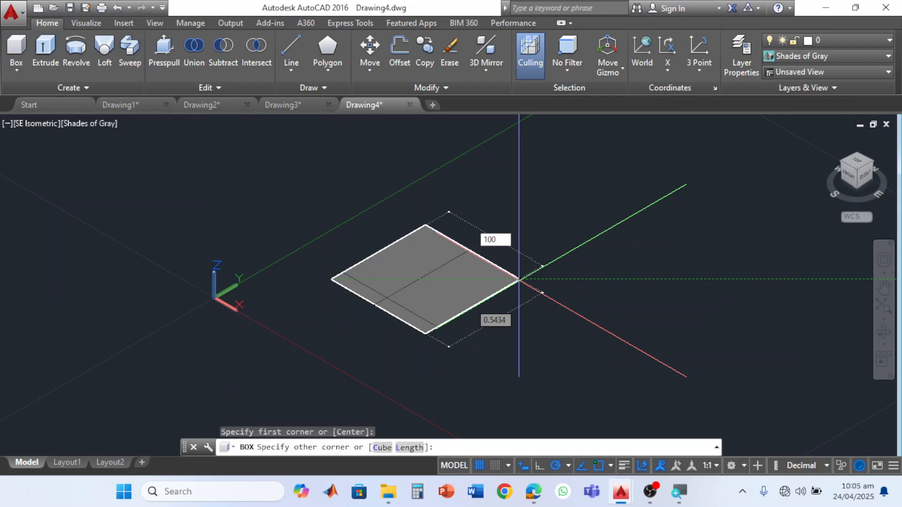
pyautogui.press('Tab')
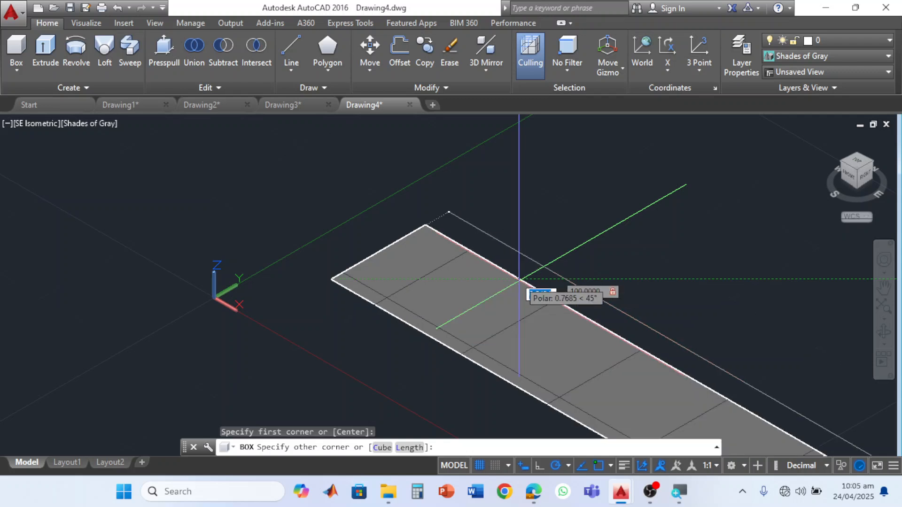
pyautogui.write('100')
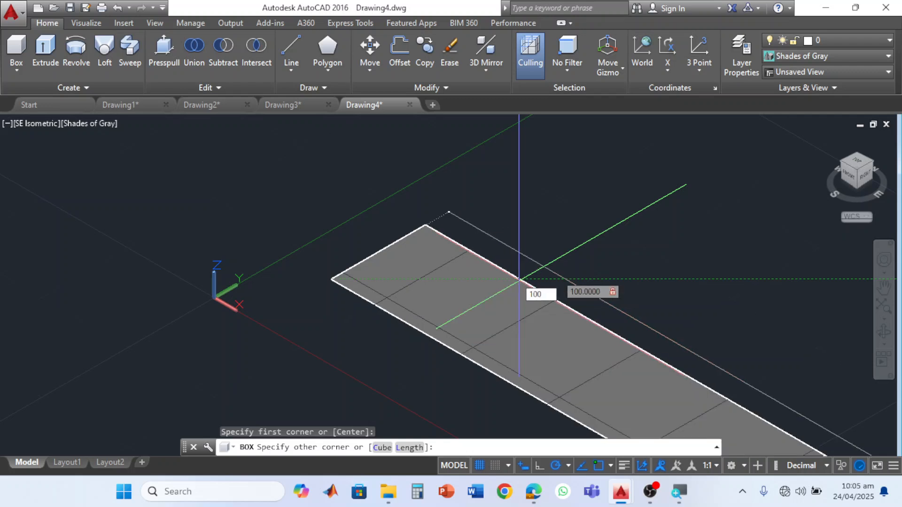
pyautogui.press('Return')
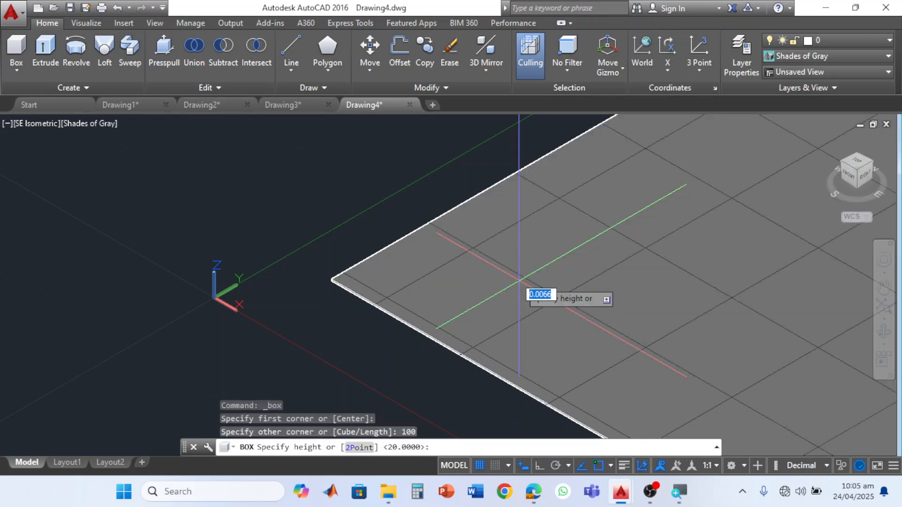
pyautogui.scroll(-4, 519, 282)
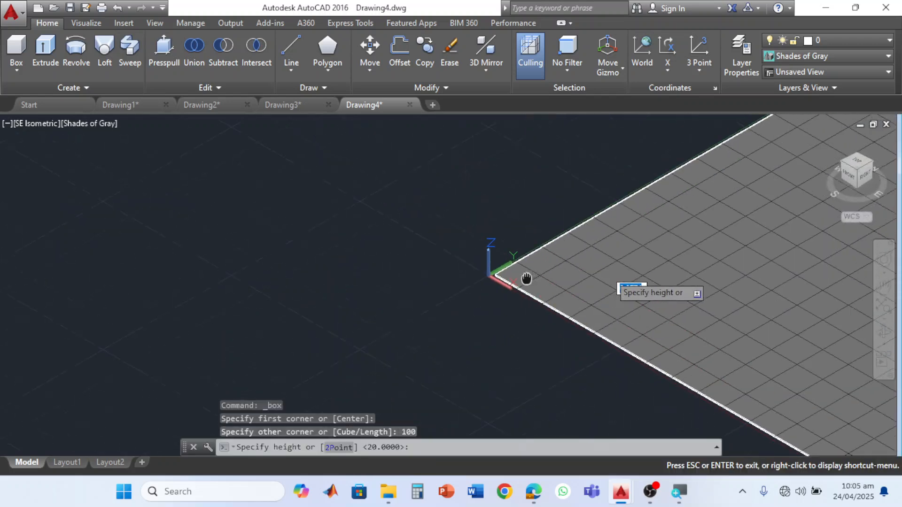
pyautogui.moveTo(588, 278); pyautogui.dragTo(281, 301, button='middle')
pyautogui.scroll(-3, 281, 303)
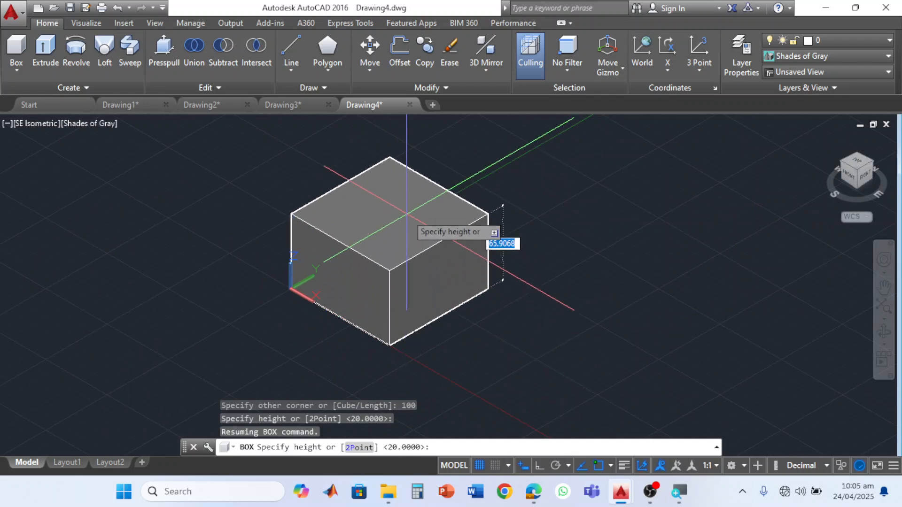
pyautogui.write('100')
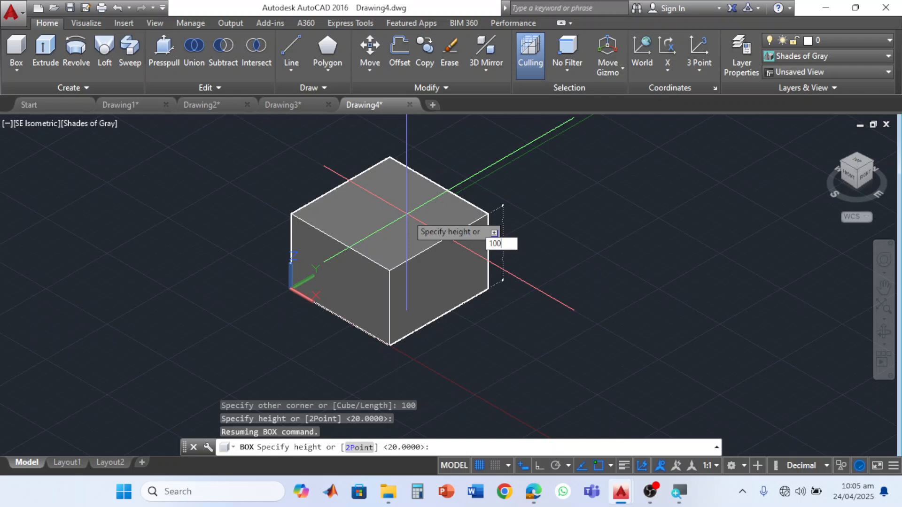
pyautogui.press('Return')
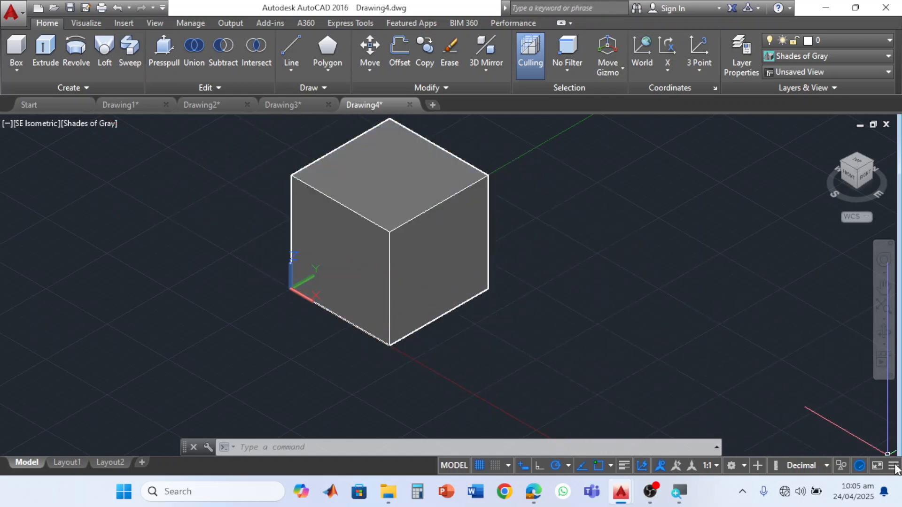
# - Check that Dynamic UCS is enabled among the drafting aids, toggling it off and back on
pyautogui.click(893, 466)
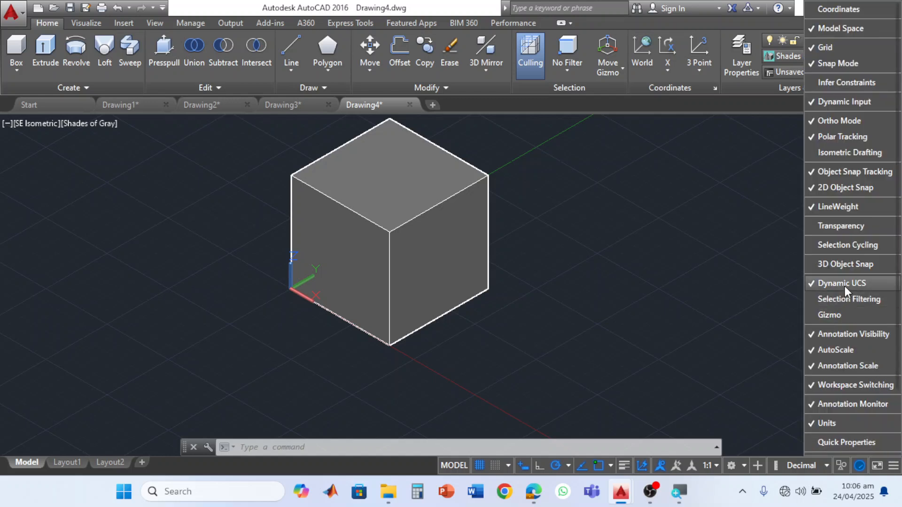
pyautogui.moveTo(640, 500)
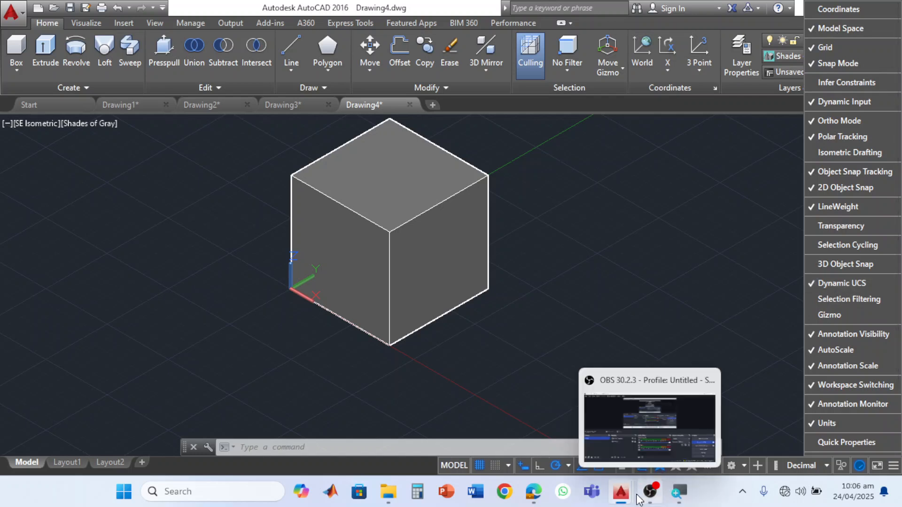
pyautogui.click(748, 405)
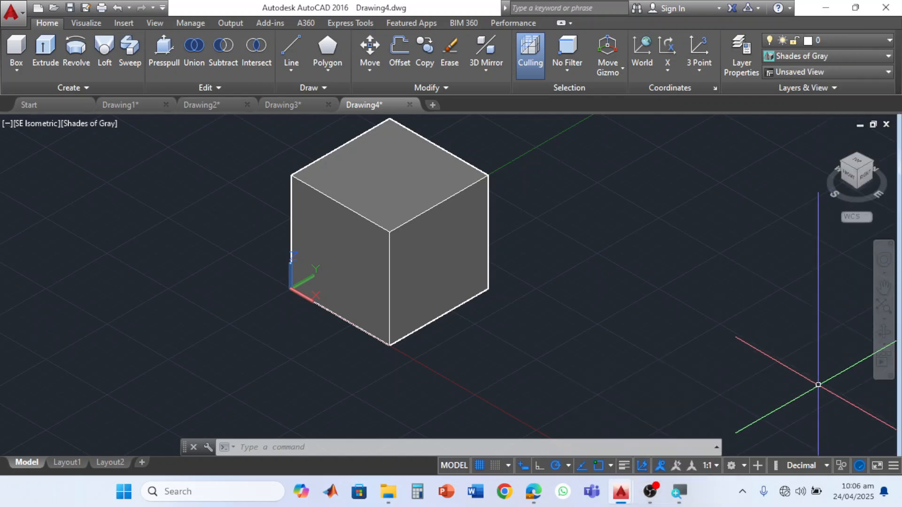
pyautogui.press('Escape')
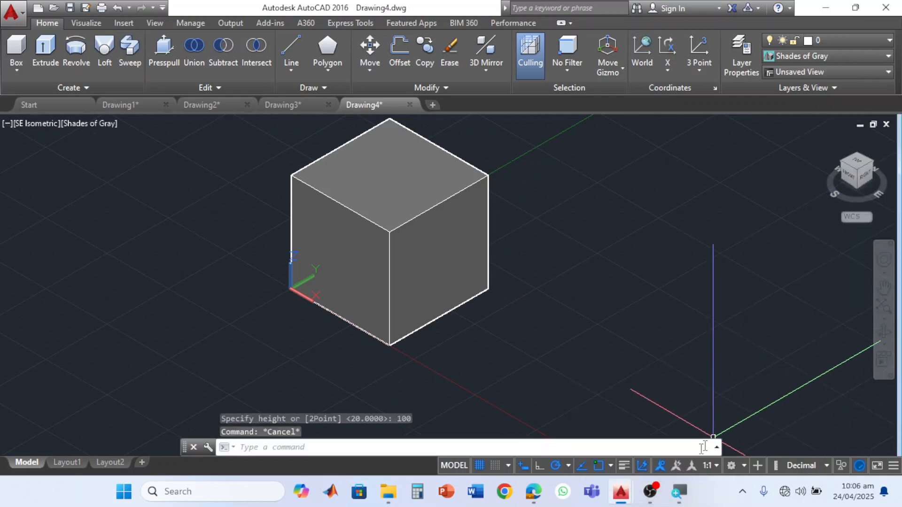
pyautogui.click(642, 466)
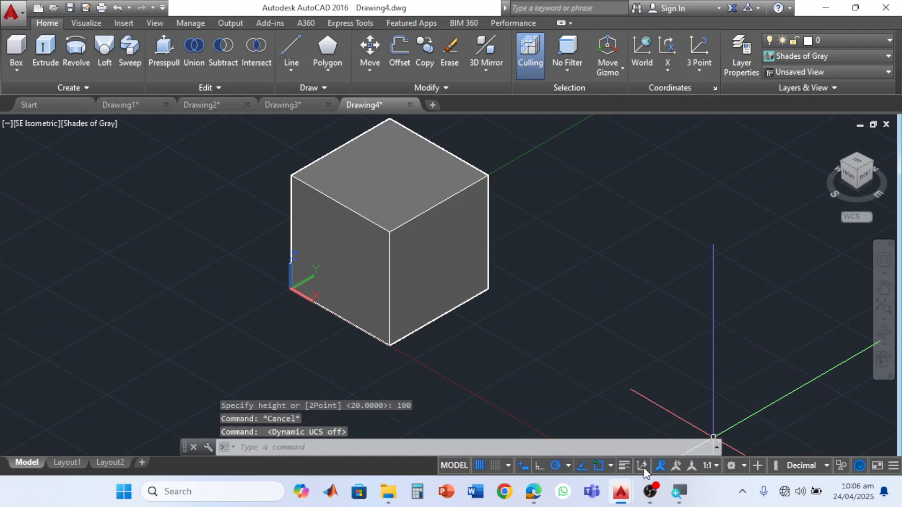
pyautogui.click(642, 466)
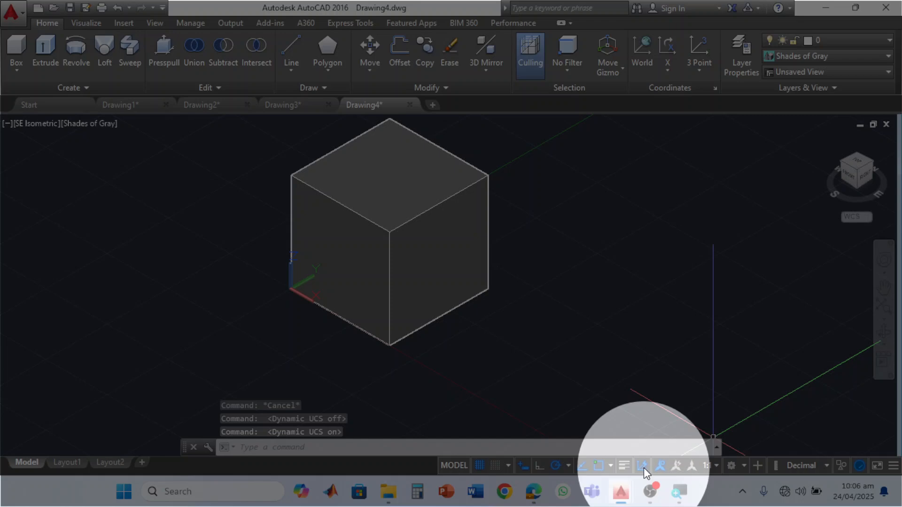
pyautogui.press('Escape')
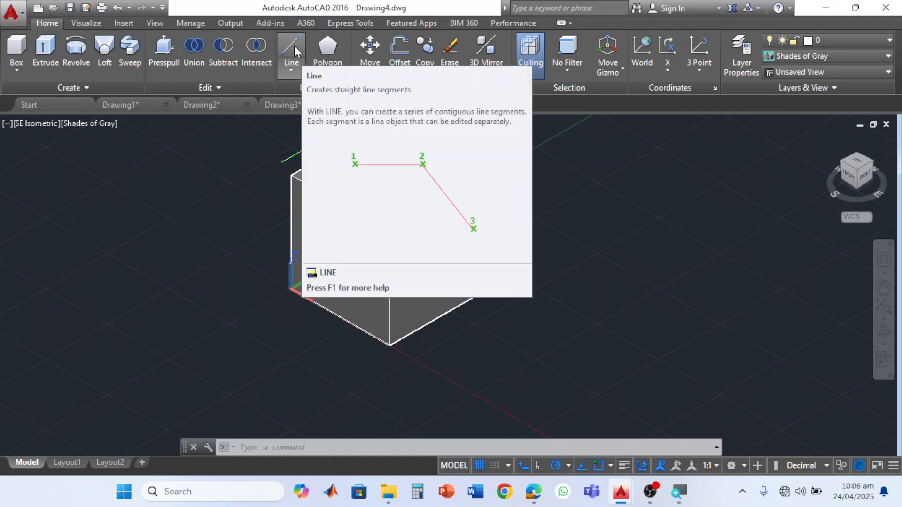
# - Draw a diagonal line across the cube's right face, from its lower front corner to the opposite upper corner
pyautogui.click(295, 46)
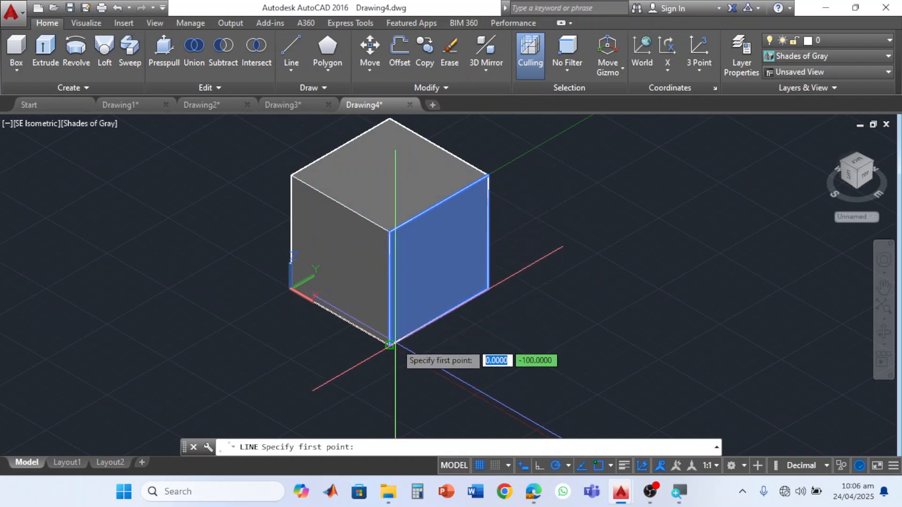
pyautogui.click(390, 344)
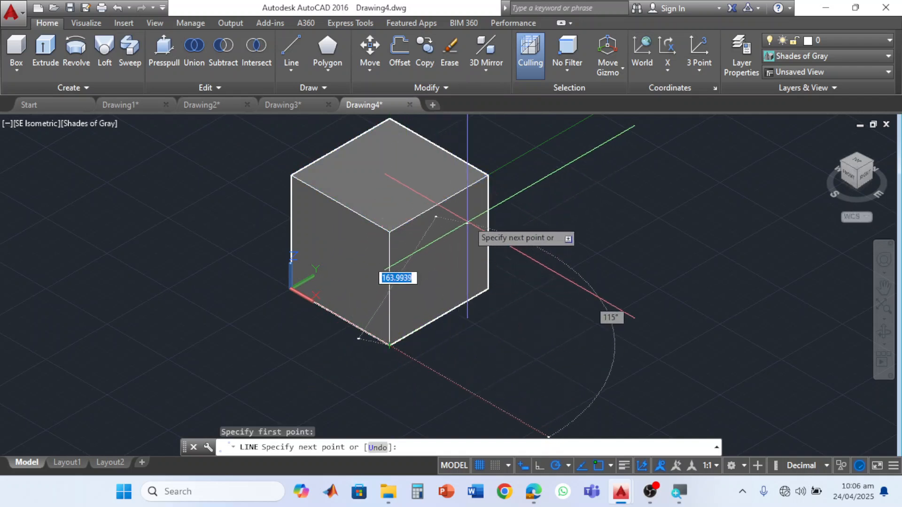
pyautogui.click(488, 176)
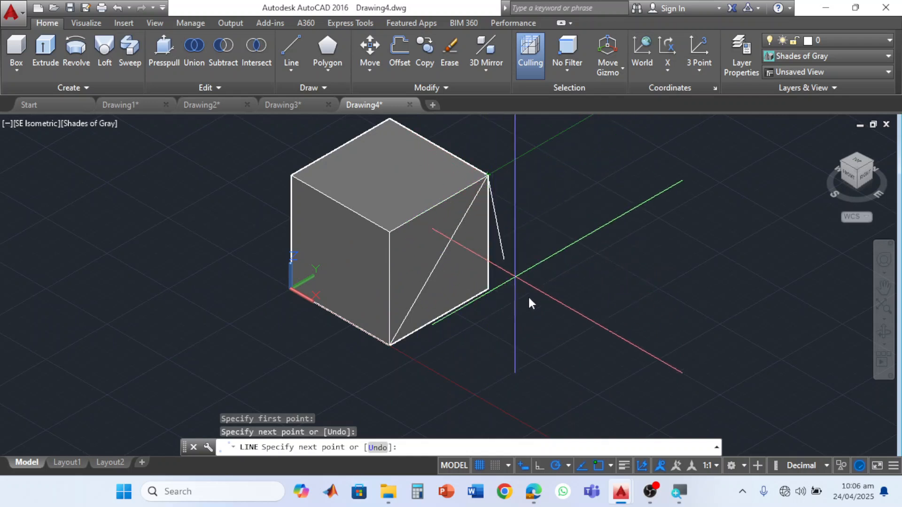
pyautogui.press('Escape')
# - Create a cylinder of radius 25 and height 50 projecting outward from the midpoint of the diagonal on the right face
pyautogui.moveTo(443, 257)
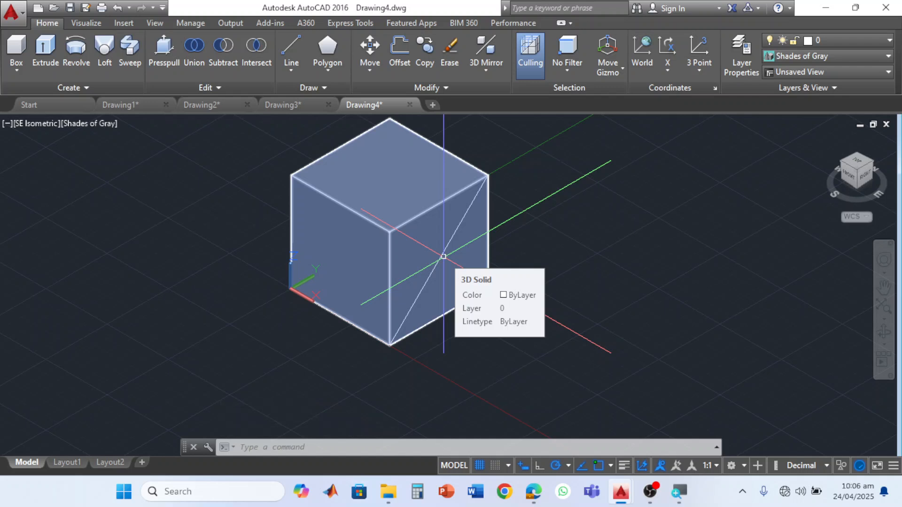
pyautogui.click(21, 75)
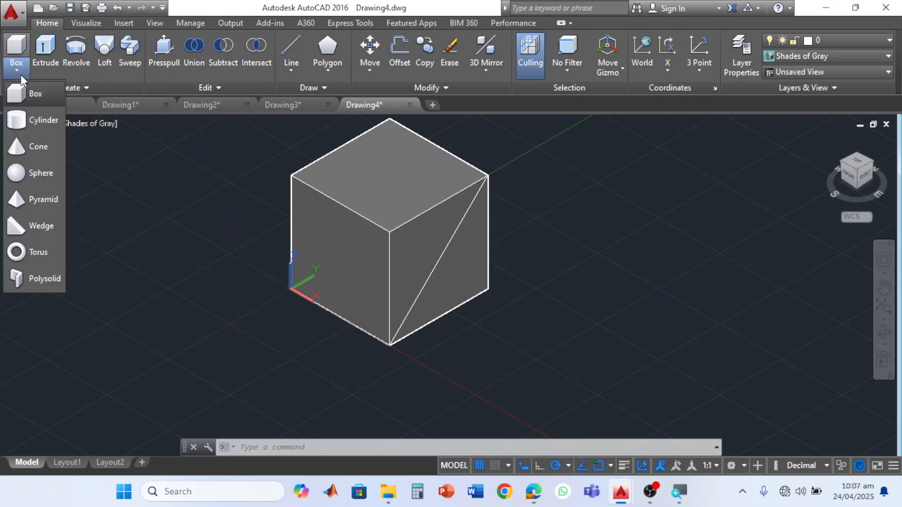
pyautogui.click(24, 123)
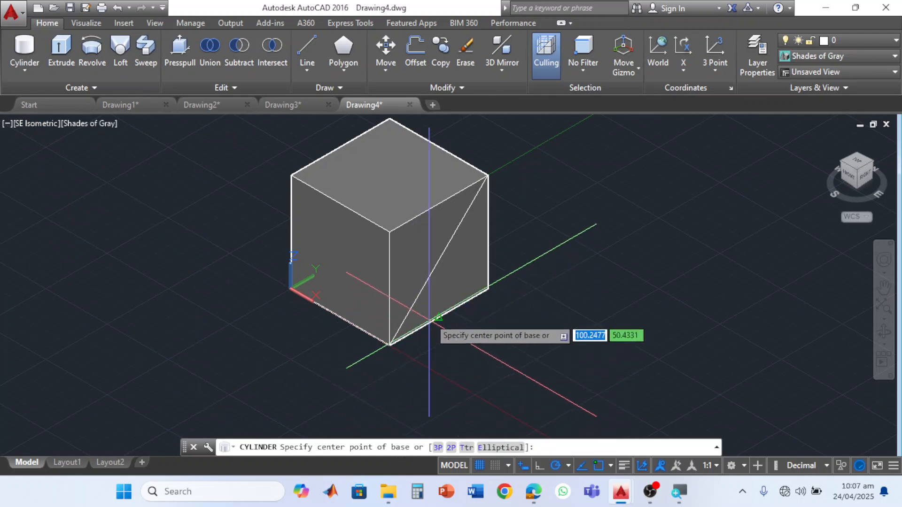
pyautogui.click(438, 259)
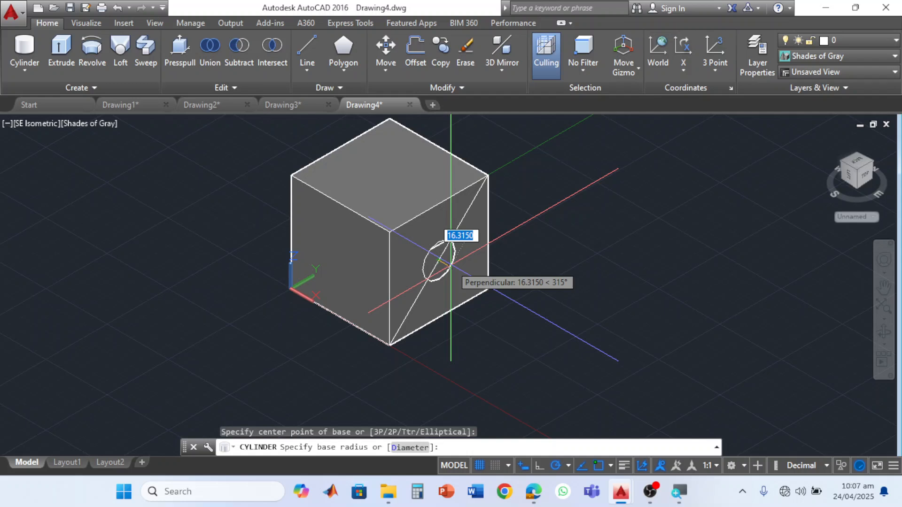
pyautogui.write('25')
pyautogui.press('Return')
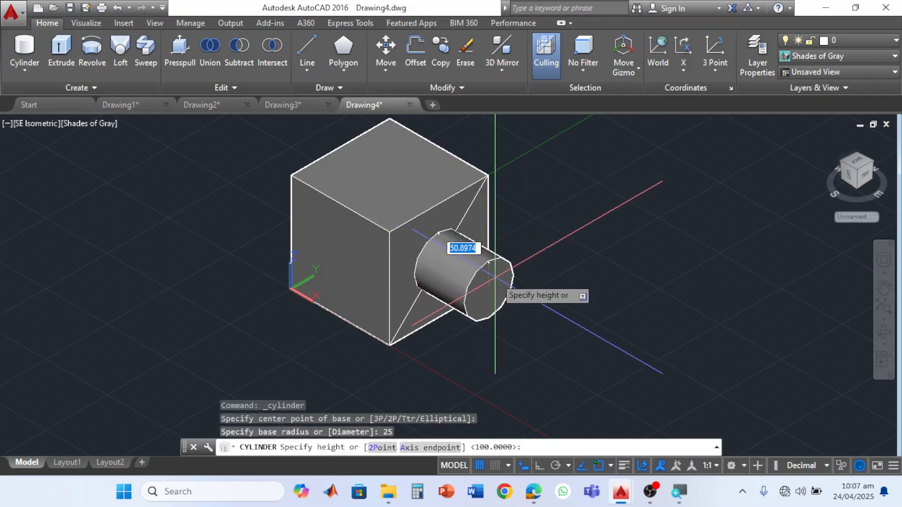
pyautogui.write('50')
pyautogui.press('Return')
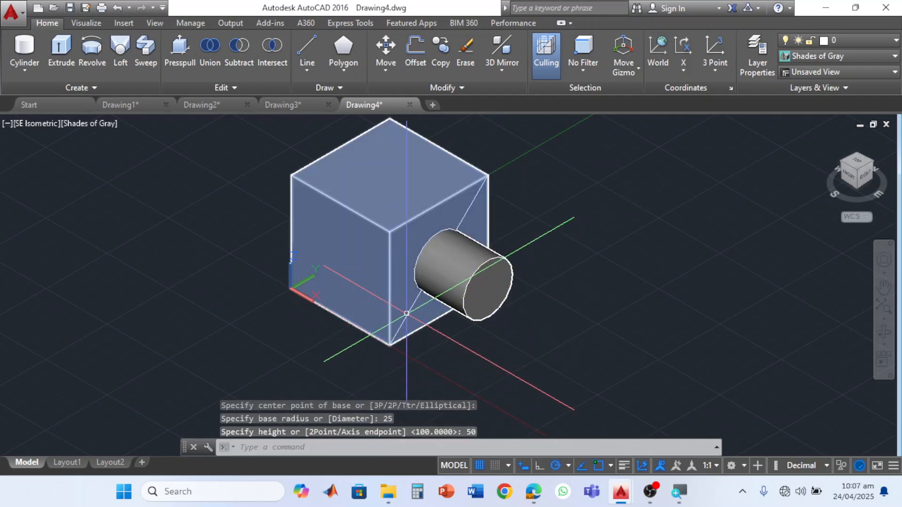
pyautogui.click(408, 314)
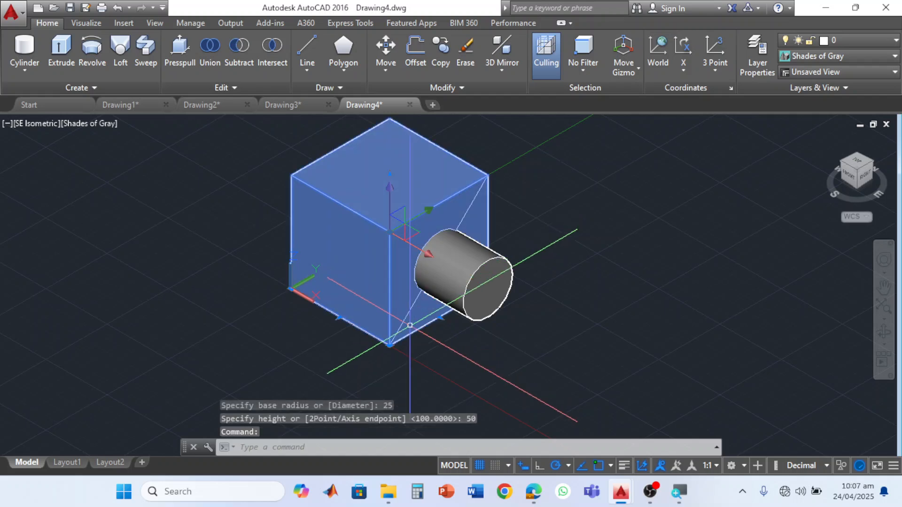
pyautogui.press('Escape')
pyautogui.press('Escape')
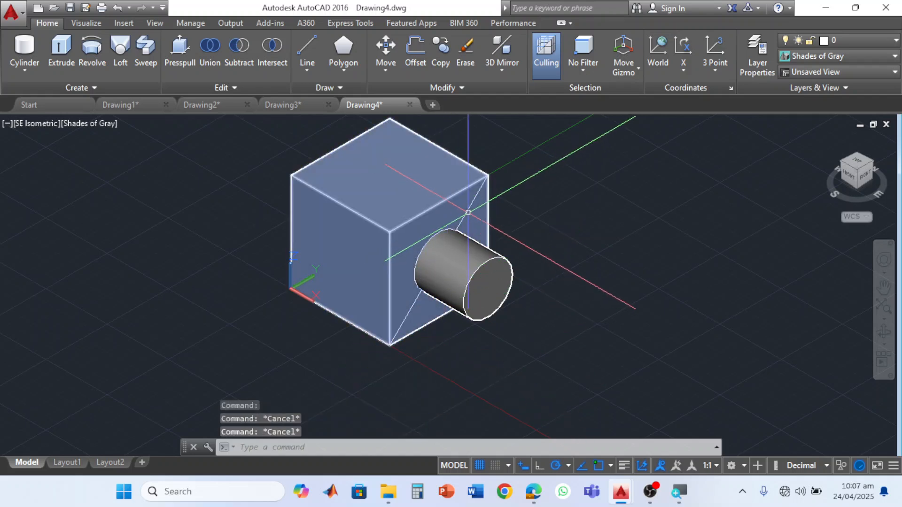
pyautogui.click(470, 207)
pyautogui.press('Escape')
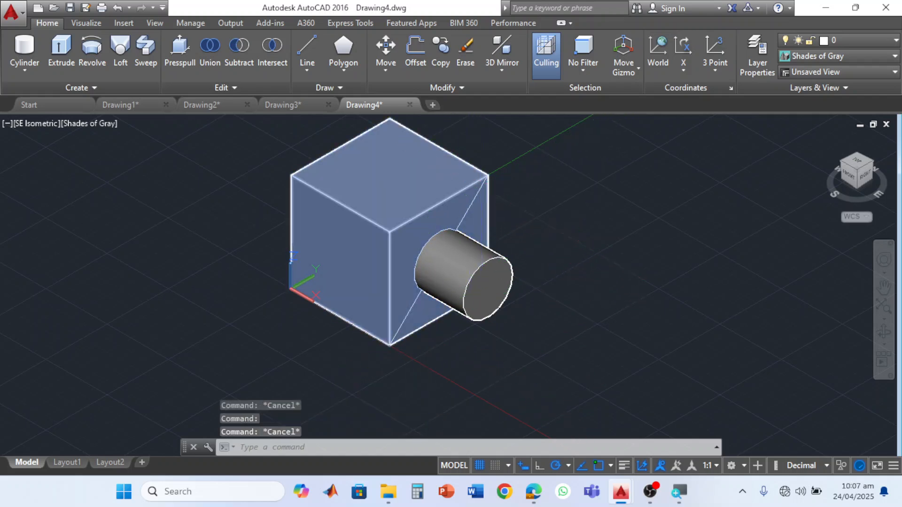
pyautogui.scroll(3, 515, 206)
pyautogui.click(490, 202)
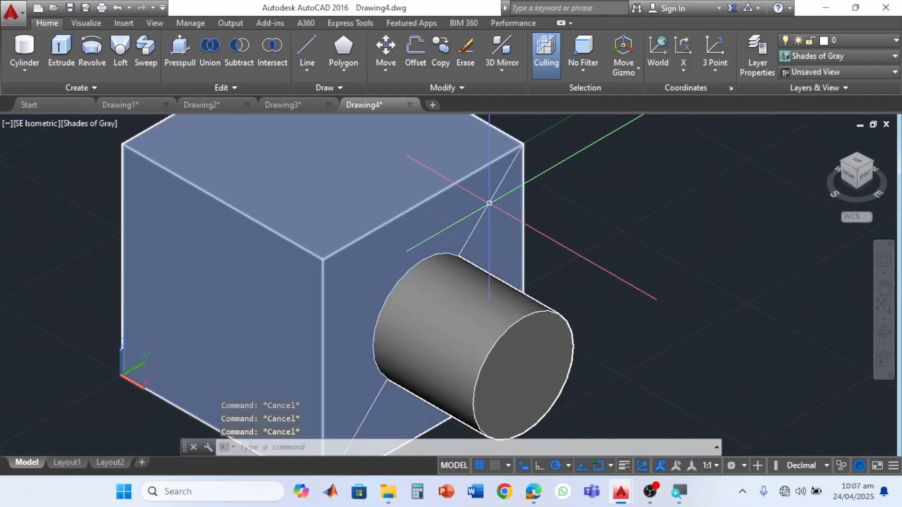
pyautogui.press('Escape')
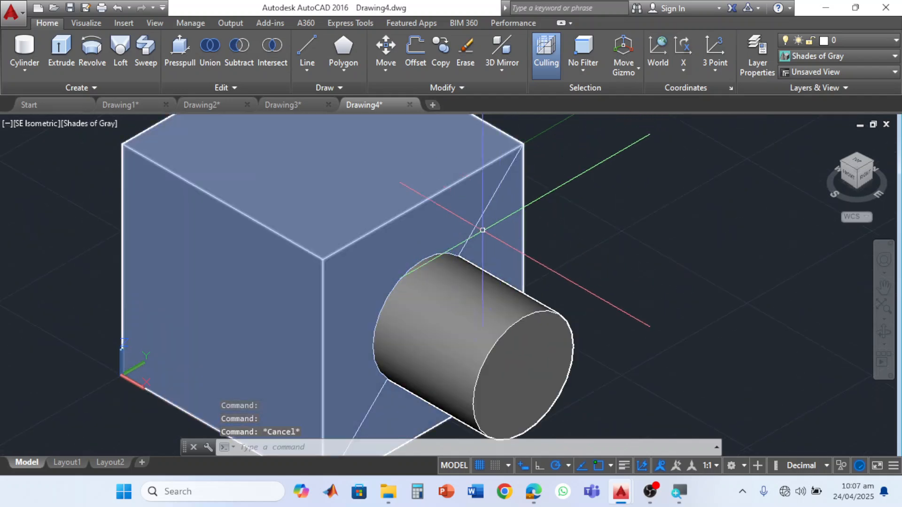
# - Delete the diagonal construction line from the cube's right face
pyautogui.scroll(-5, 464, 268)
pyautogui.click(430, 335)
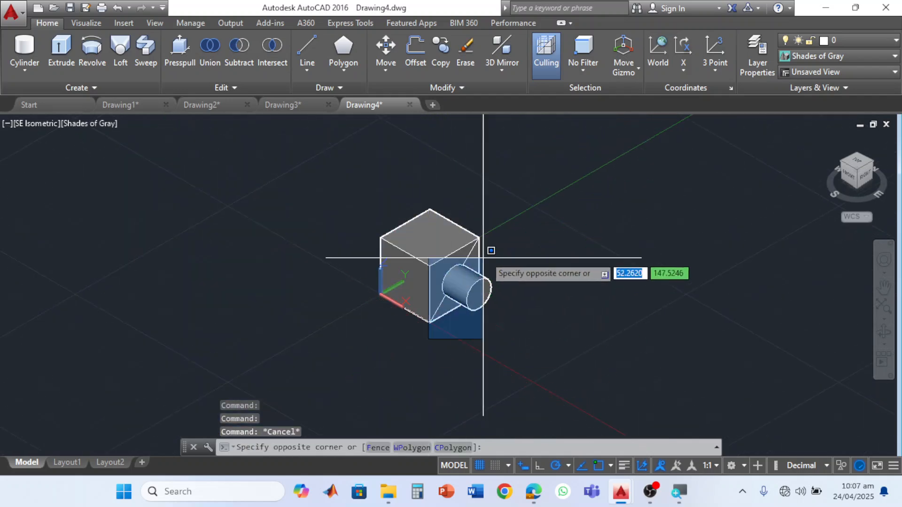
pyautogui.click(493, 218)
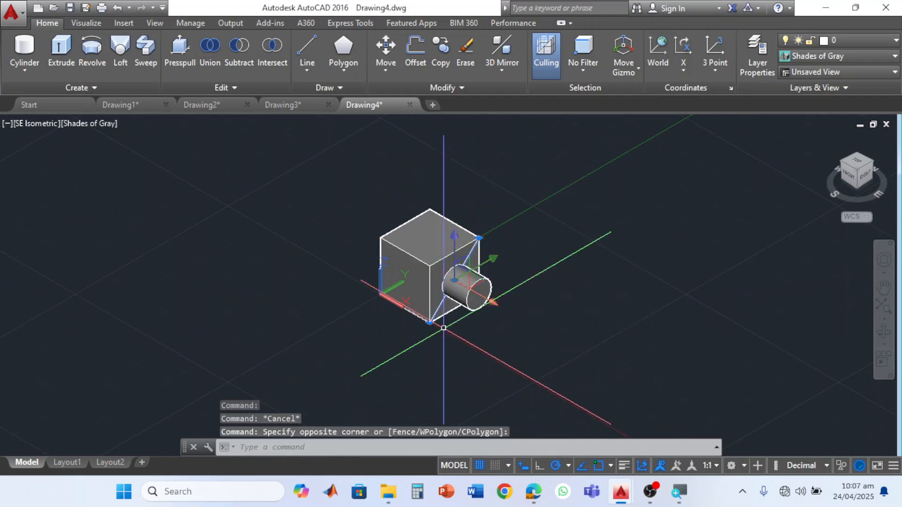
pyautogui.press('Delete')
pyautogui.scroll(3, 443, 328)
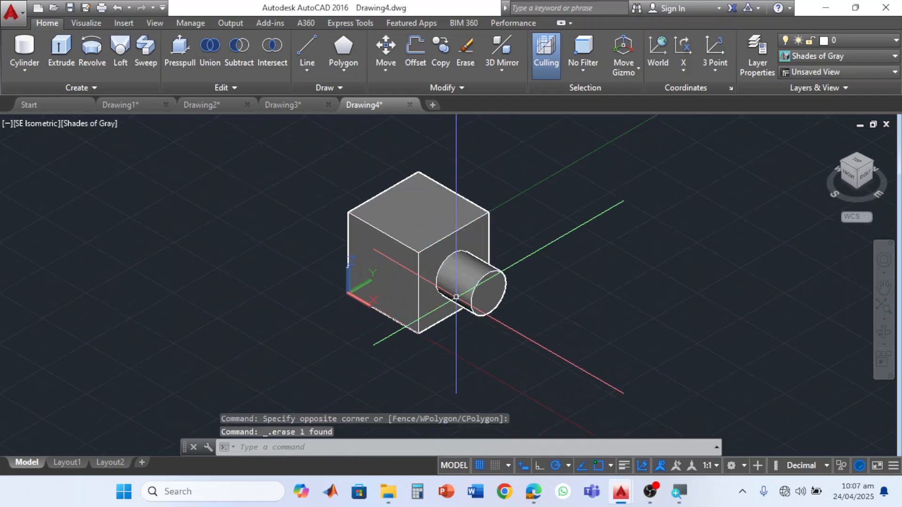
pyautogui.scroll(-1, 457, 297)
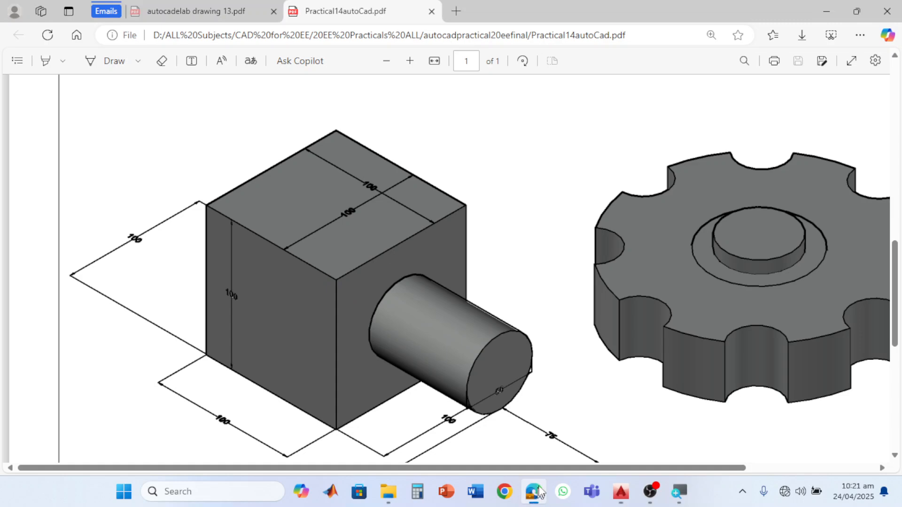
# - Examine the notched disc beside the dimensioned cube in Practical14autoCad.pdf in Edge, and return to AutoCAD
pyautogui.click(533, 492)
pyautogui.scroll(-1, 648, 386)
pyautogui.scroll(-3, 705, 366)
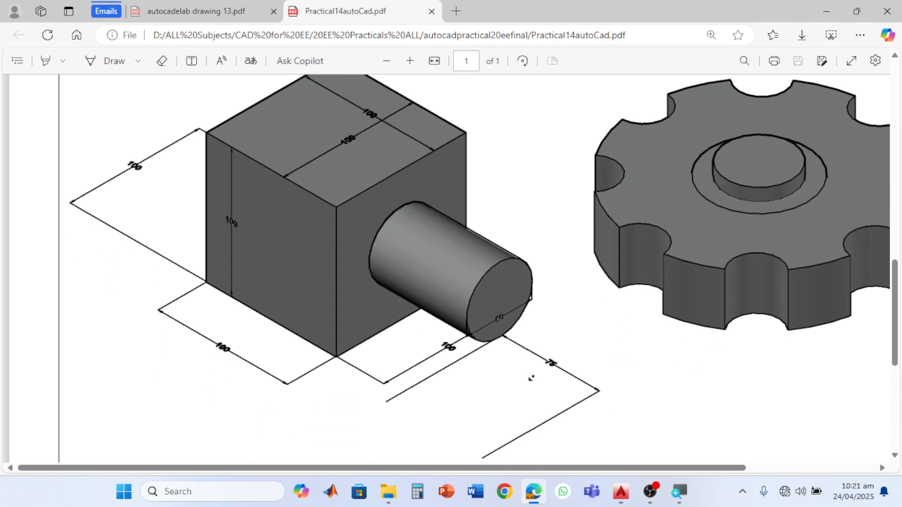
pyautogui.moveTo(731, 473); pyautogui.dragTo(826, 474)
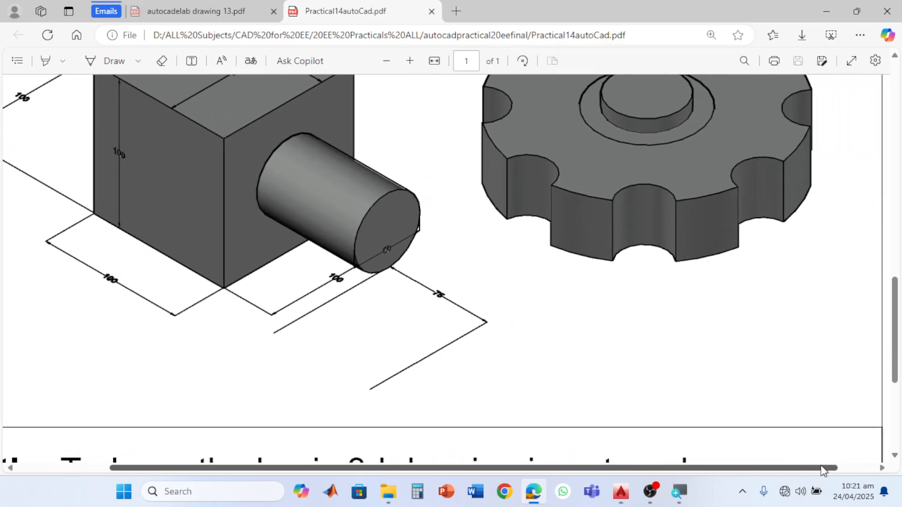
pyautogui.scroll(3, 816, 304)
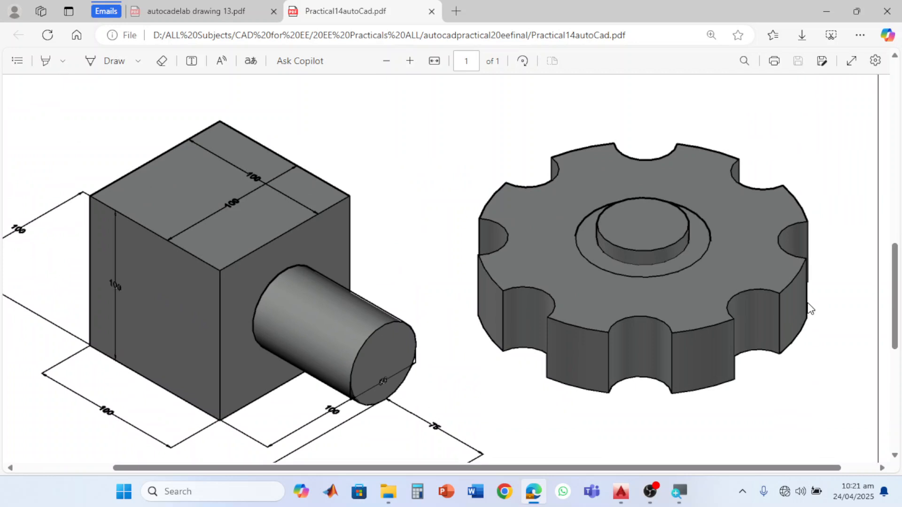
pyautogui.scroll(2, 809, 307)
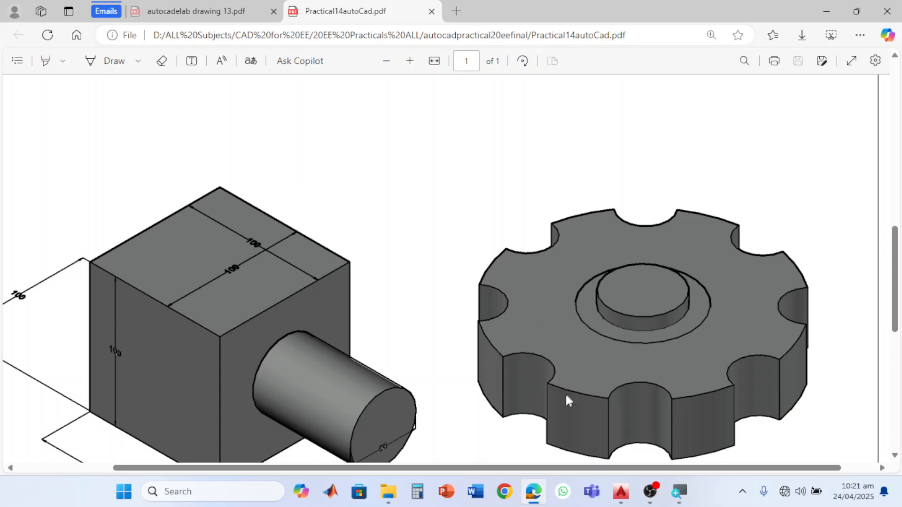
pyautogui.moveTo(617, 485)
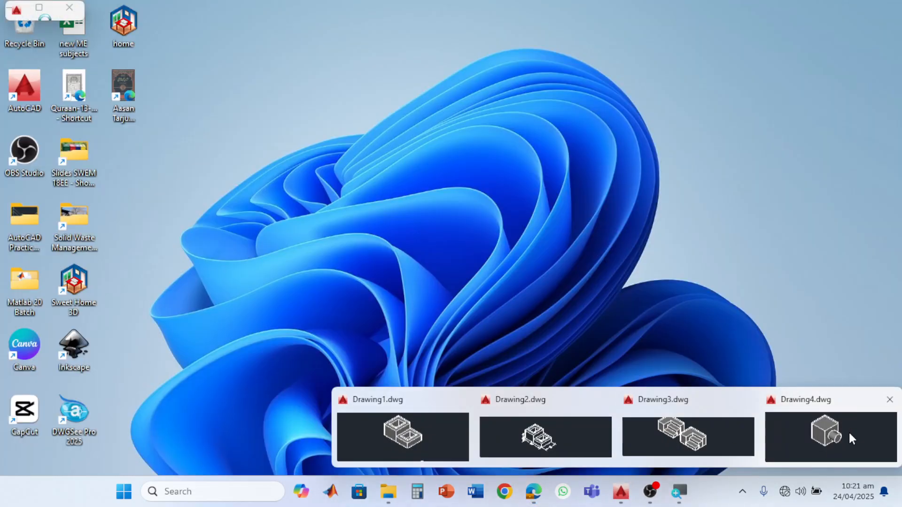
pyautogui.click(847, 435)
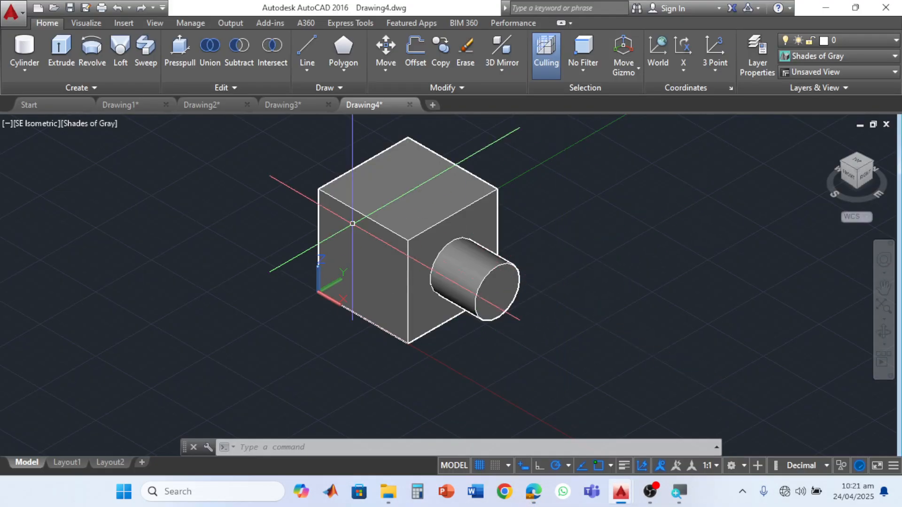
# - Start a new drawing and draw a circle of radius about 40 above and to the right of the origin
pyautogui.click(433, 105)
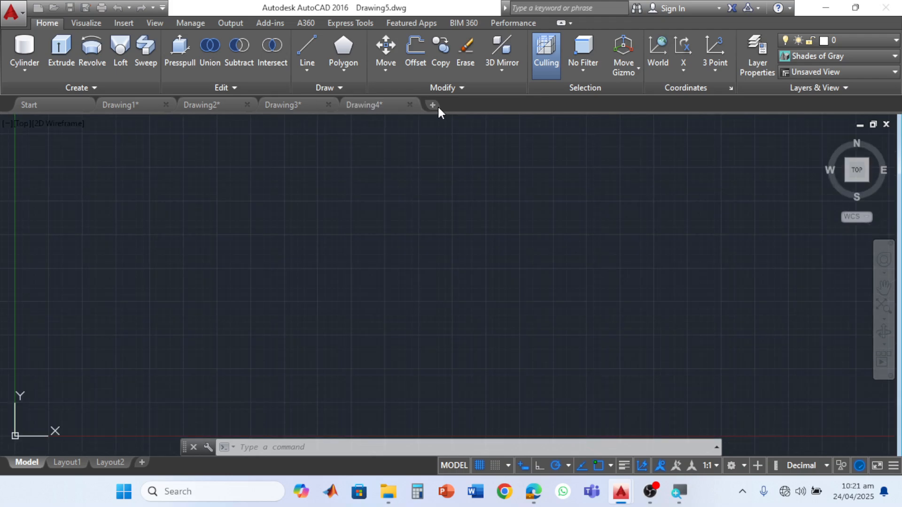
pyautogui.moveTo(525, 246); pyautogui.dragTo(392, 290, button='middle')
pyautogui.scroll(-6, 392, 290)
pyautogui.moveTo(453, 251)
pyautogui.mouseDown(button='middle')
pyautogui.moveTo(341, 313)
pyautogui.moveTo(262, 312)
pyautogui.mouseUp(button='middle')
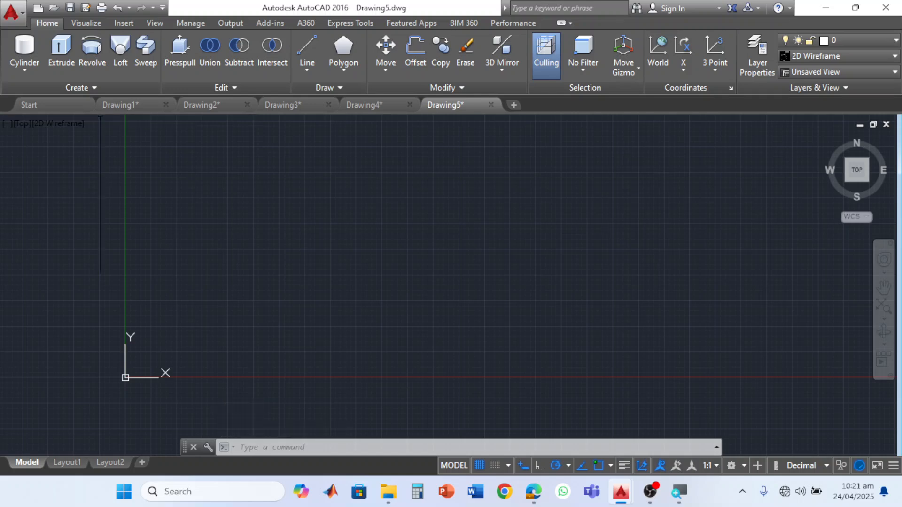
pyautogui.click(343, 71)
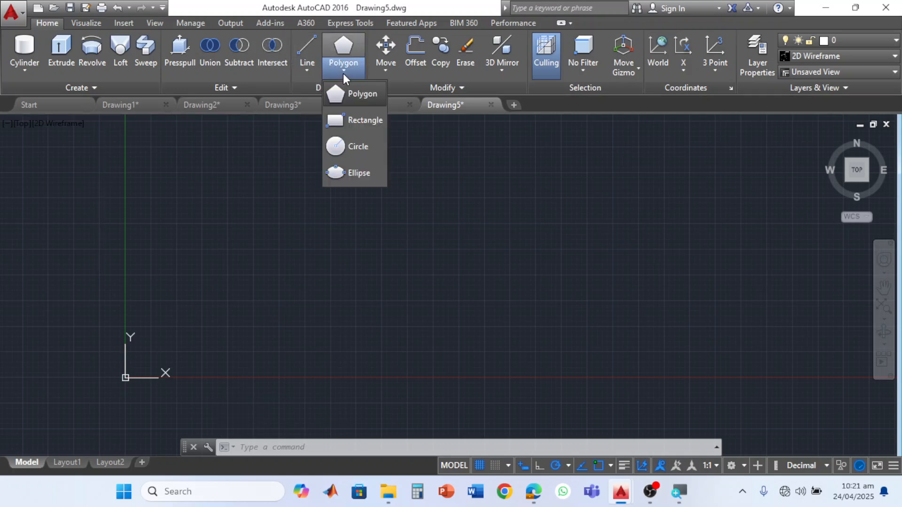
pyautogui.click(353, 145)
pyautogui.click(360, 268)
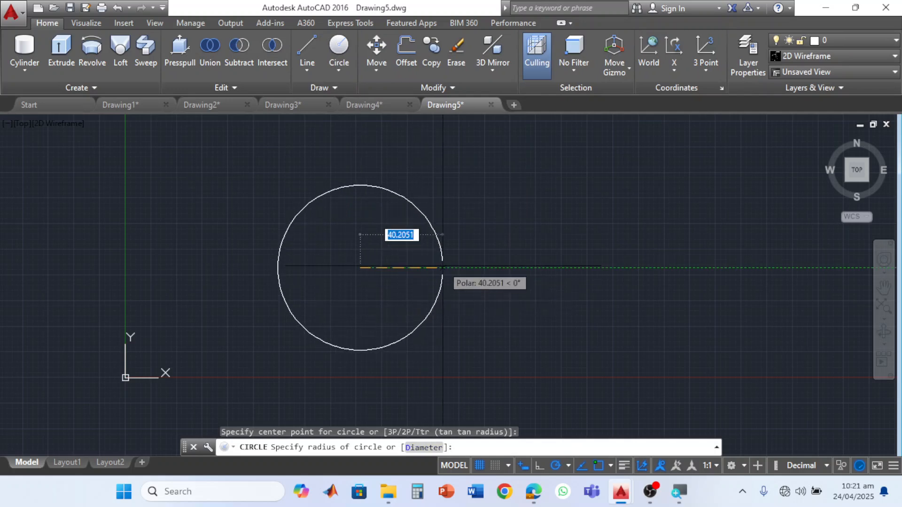
pyautogui.click(443, 268)
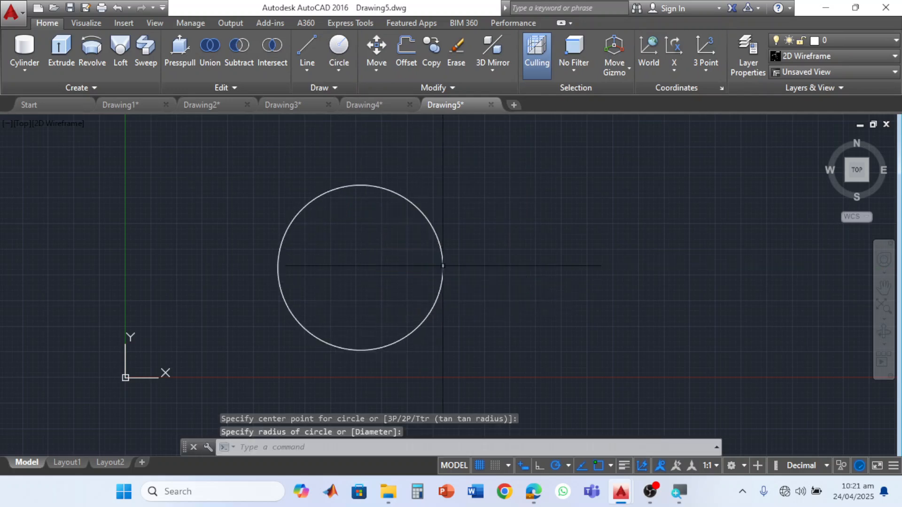
# - Draw a small circle of radius about 6.75 centred on the top quadrant of the large circle
pyautogui.click(339, 46)
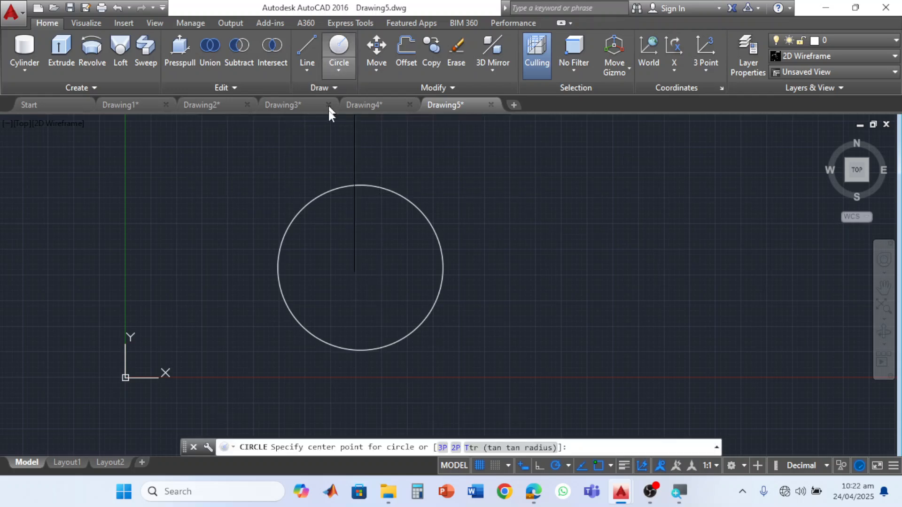
pyautogui.click(360, 185)
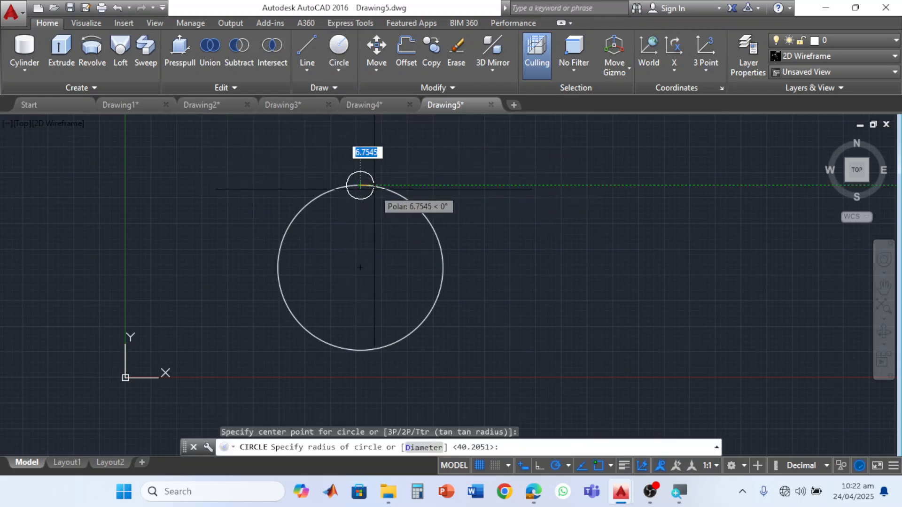
pyautogui.click(374, 189)
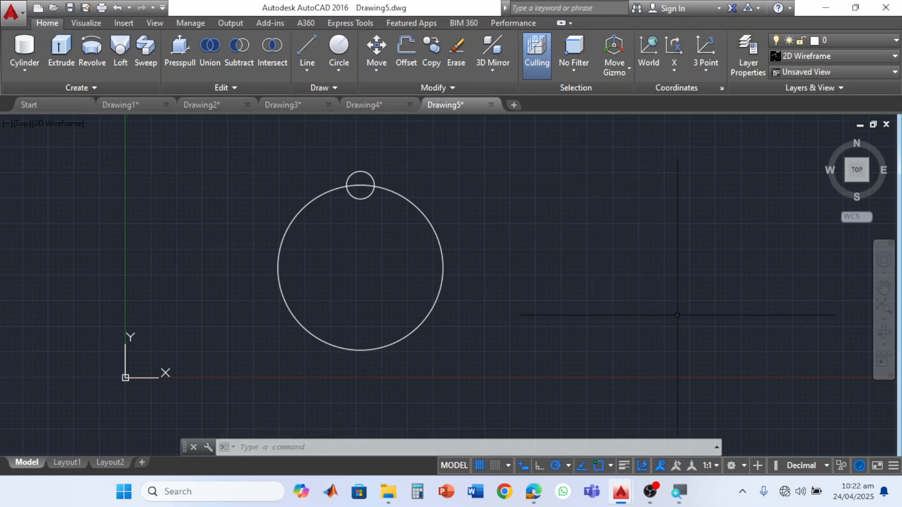
# - Switch the workspace to Drafting & Annotation and close the web palette that pops up
pyautogui.click(735, 466)
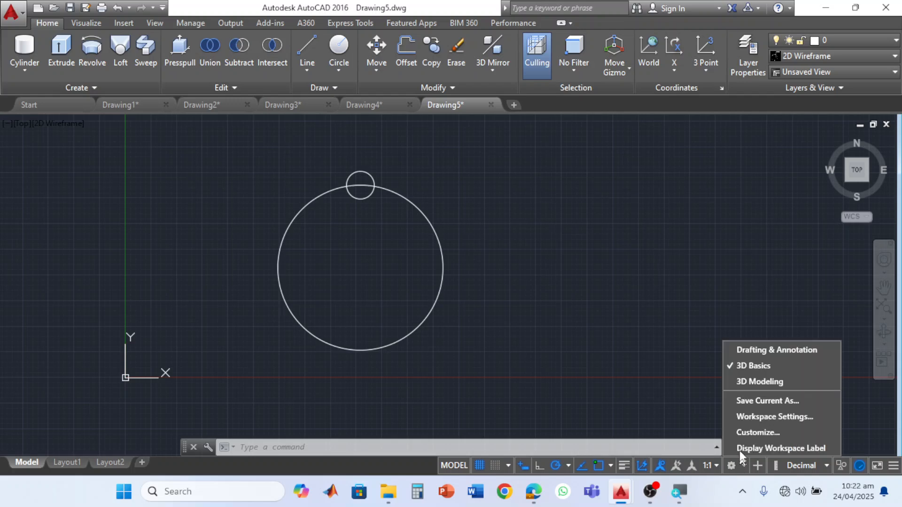
pyautogui.click(771, 348)
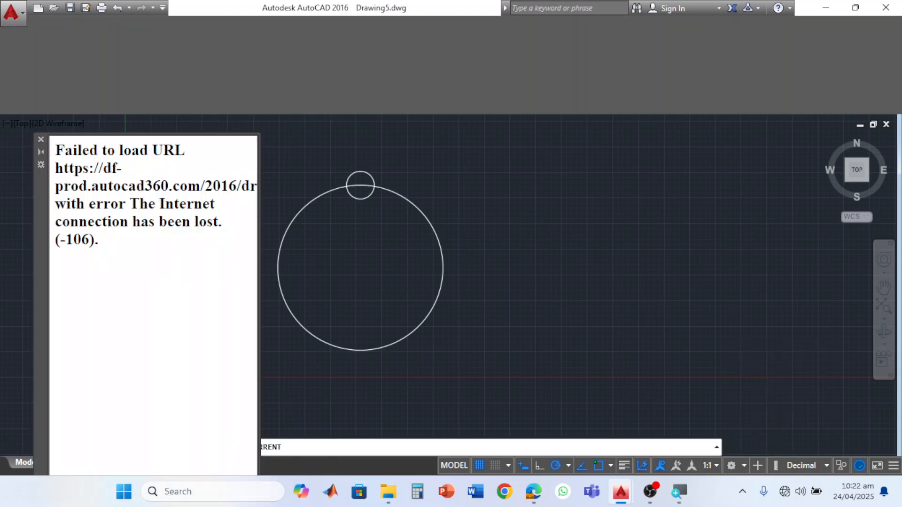
pyautogui.click(41, 139)
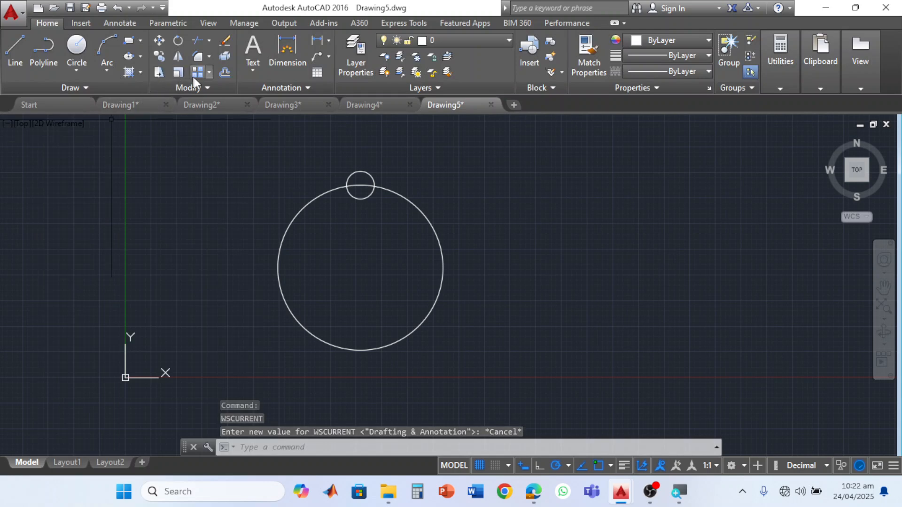
# - Create a polar array of the small circle about the large circle's centre with 10 items
pyautogui.click(210, 72)
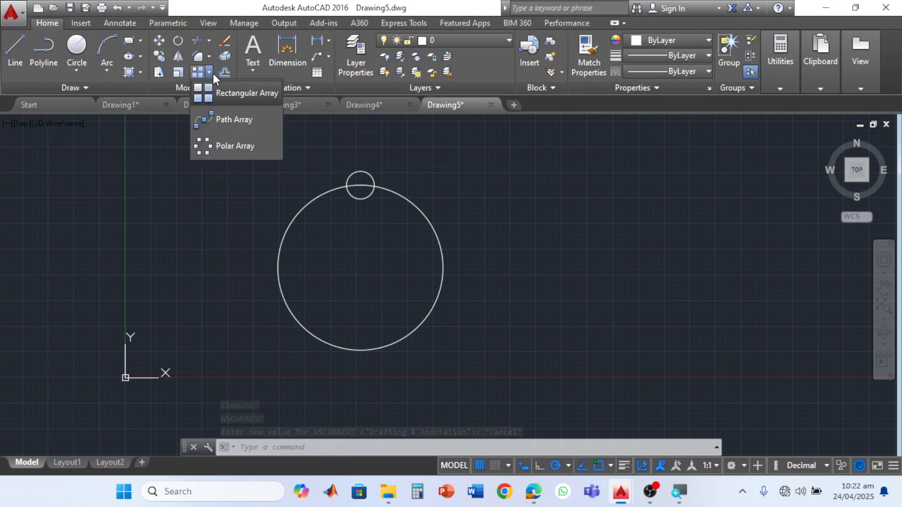
pyautogui.click(241, 149)
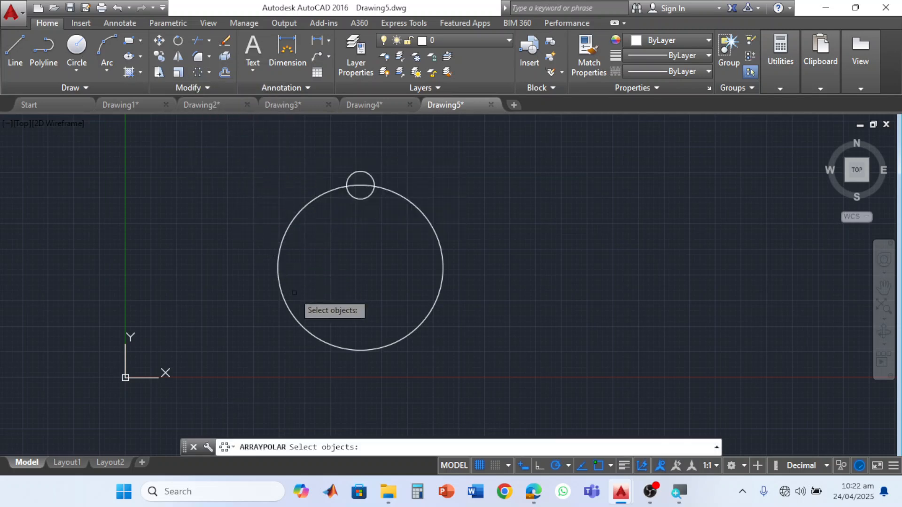
pyautogui.click(362, 172)
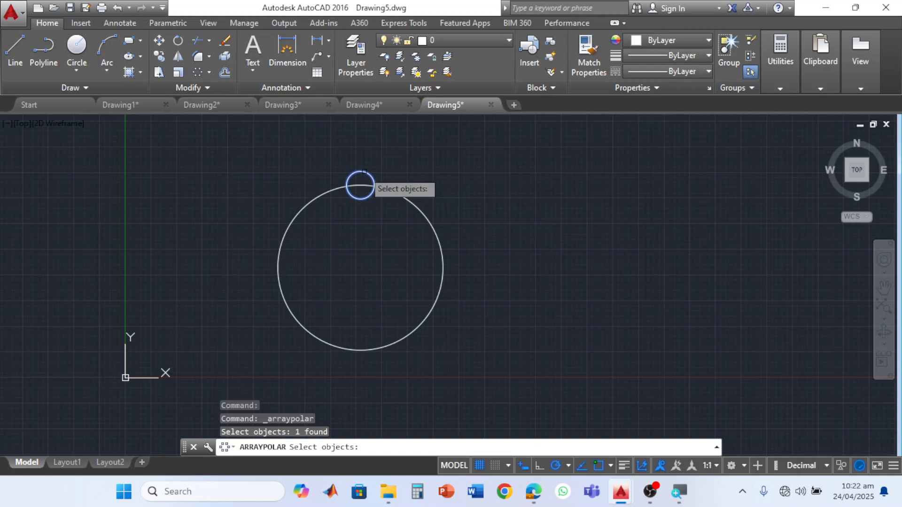
pyautogui.press('Return')
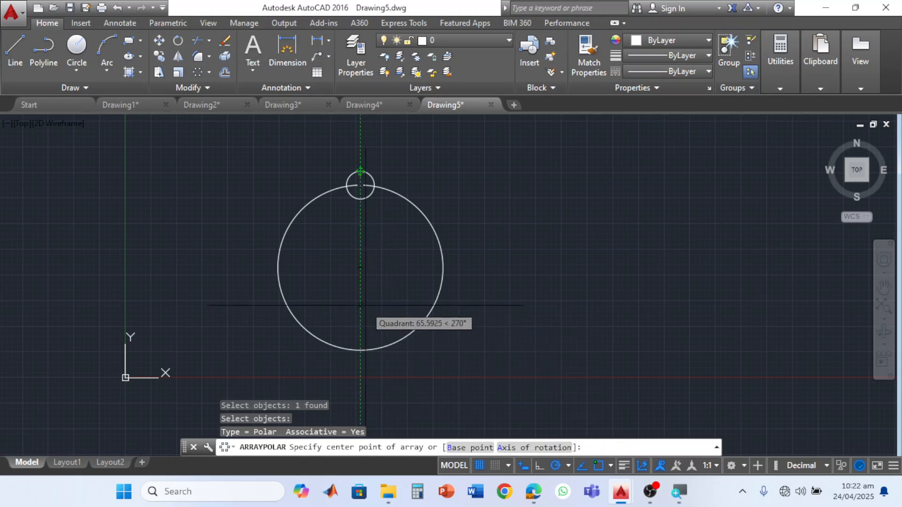
pyautogui.click(360, 268)
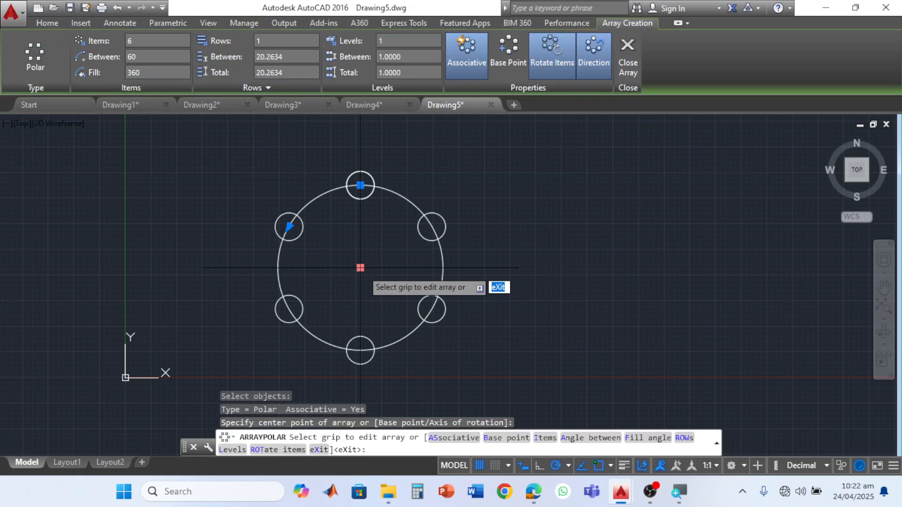
pyautogui.click(143, 43)
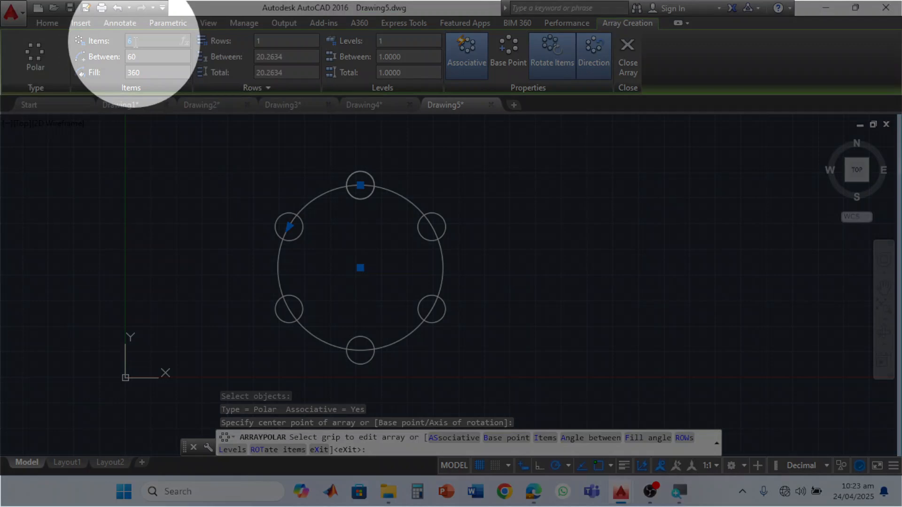
pyautogui.write('10')
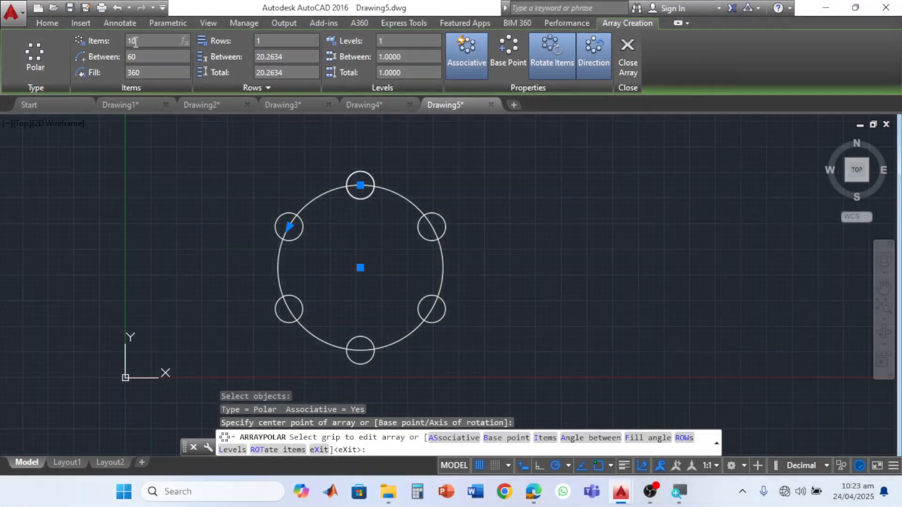
pyautogui.press('Return')
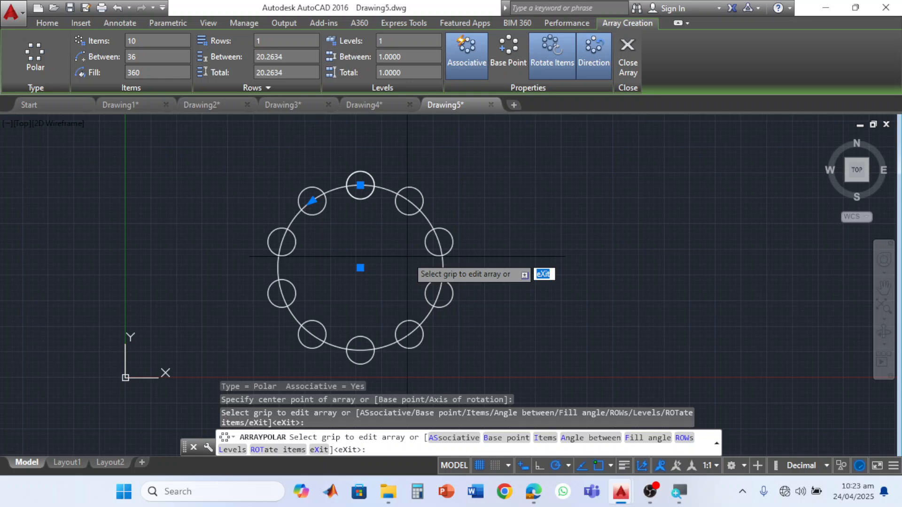
# - Exit the array editing and undo the polar array of the small circle
pyautogui.hotkey('ctrl', 'z')
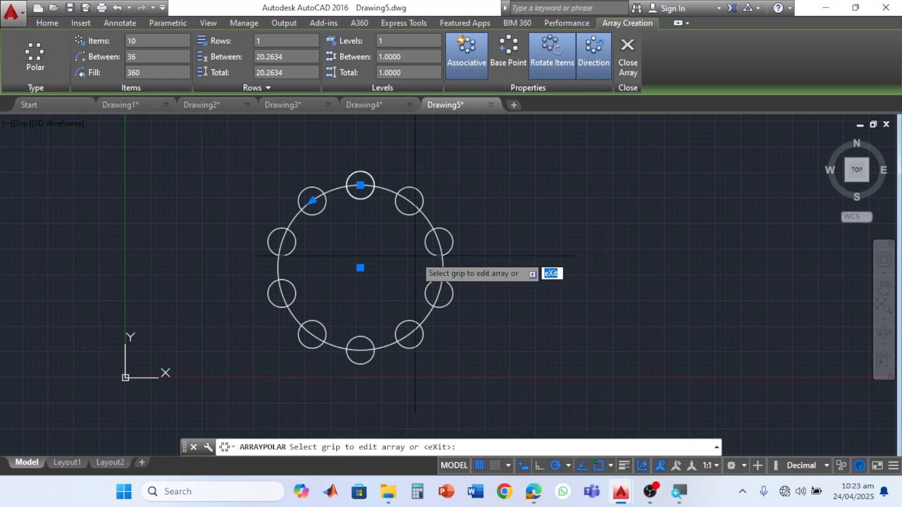
pyautogui.hotkey('ctrl', 'z')
pyautogui.press('Escape')
pyautogui.hotkey('ctrl', 'z')
pyautogui.hotkey('ctrl', 'z')
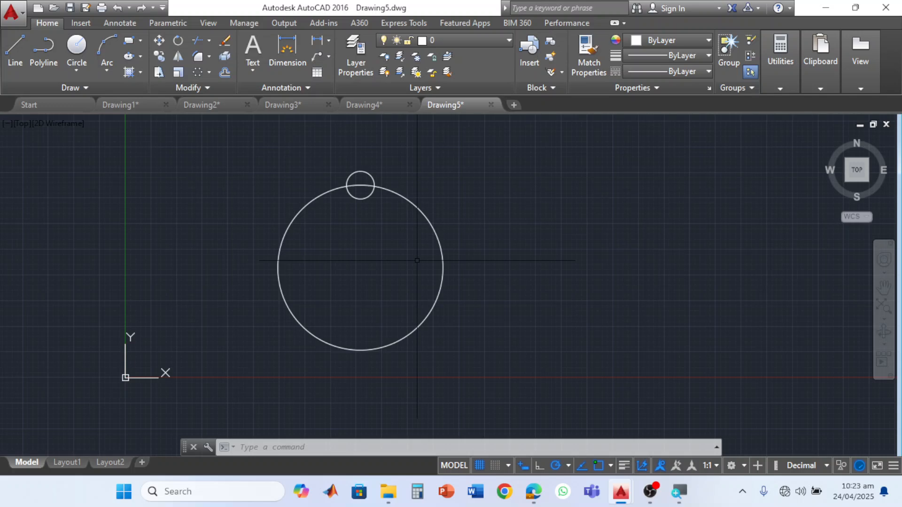
# - Create a polar array of the small circle about the large circle's centre with 10 items
pyautogui.click(209, 74)
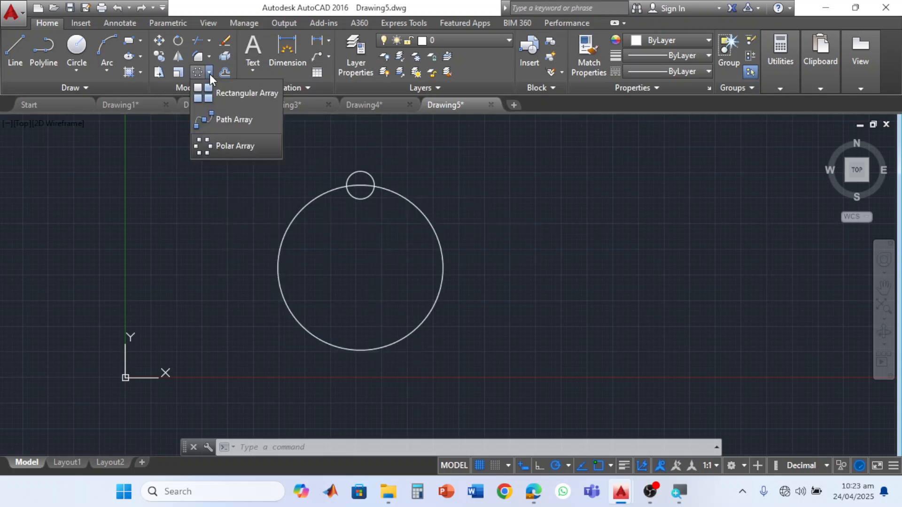
pyautogui.click(229, 146)
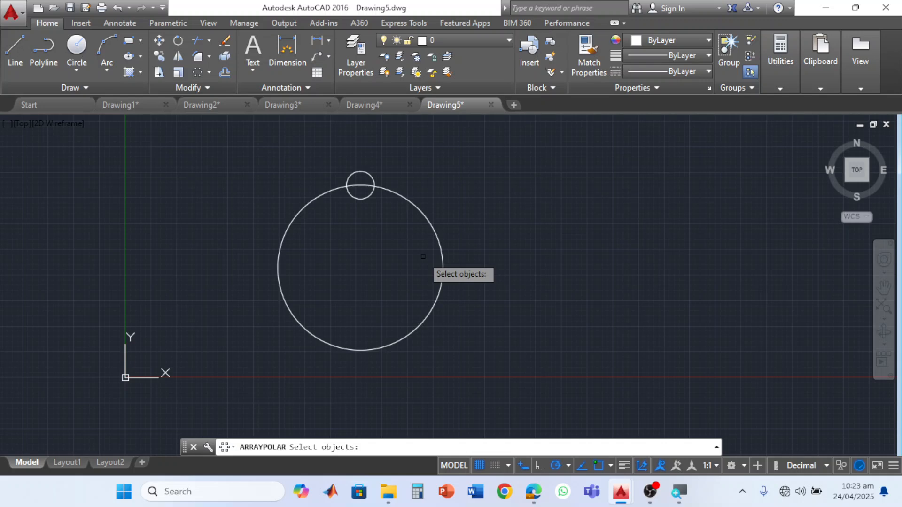
pyautogui.click(374, 177)
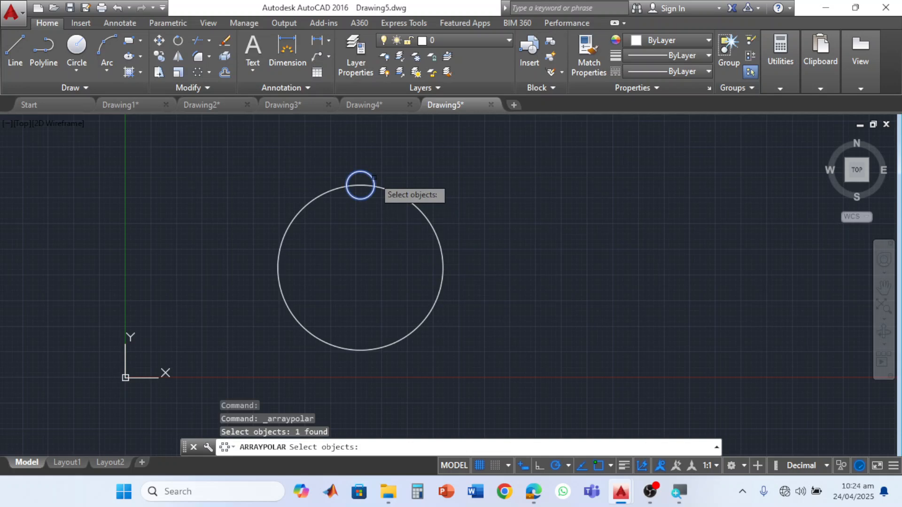
pyautogui.press('Return')
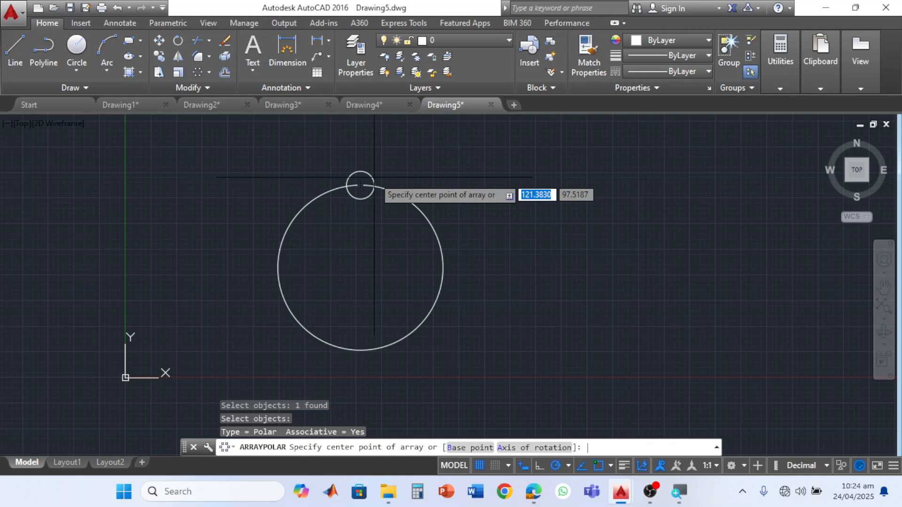
pyautogui.click(361, 268)
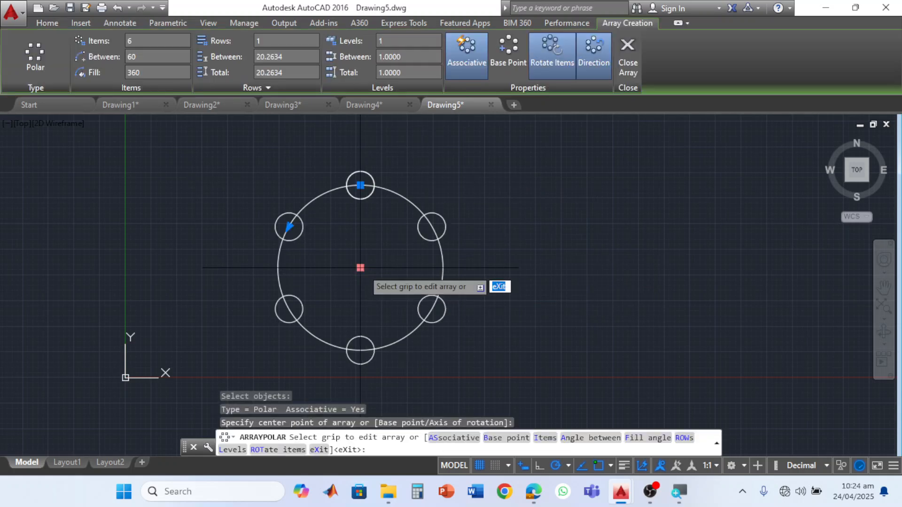
pyautogui.click(145, 40)
pyautogui.write('10')
pyautogui.press('Return')
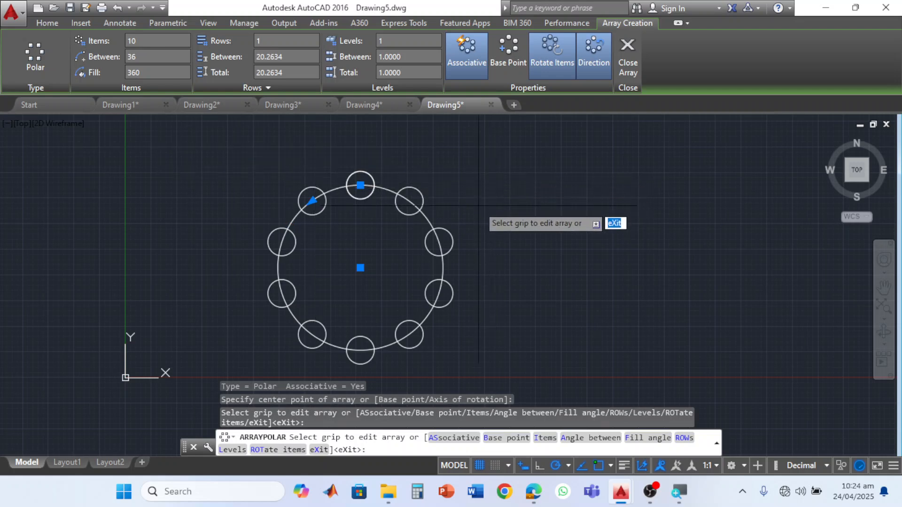
pyautogui.press('Escape')
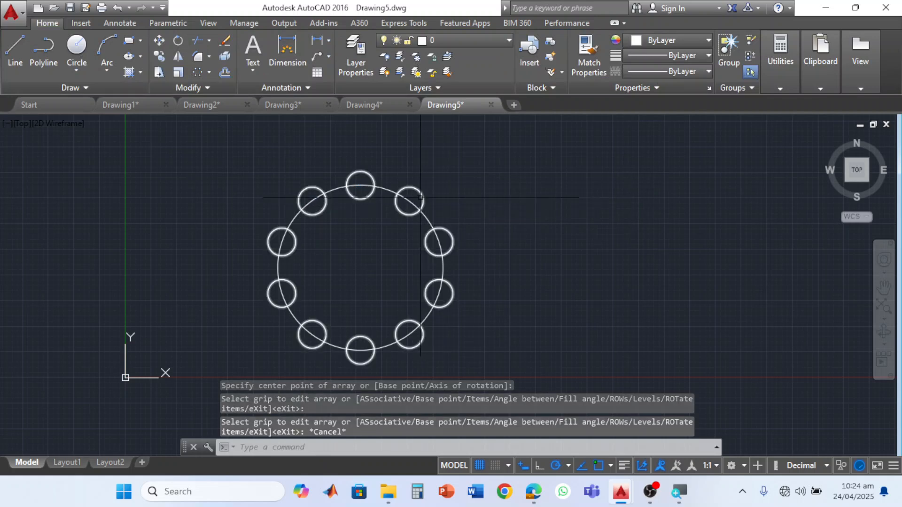
pyautogui.click(420, 198)
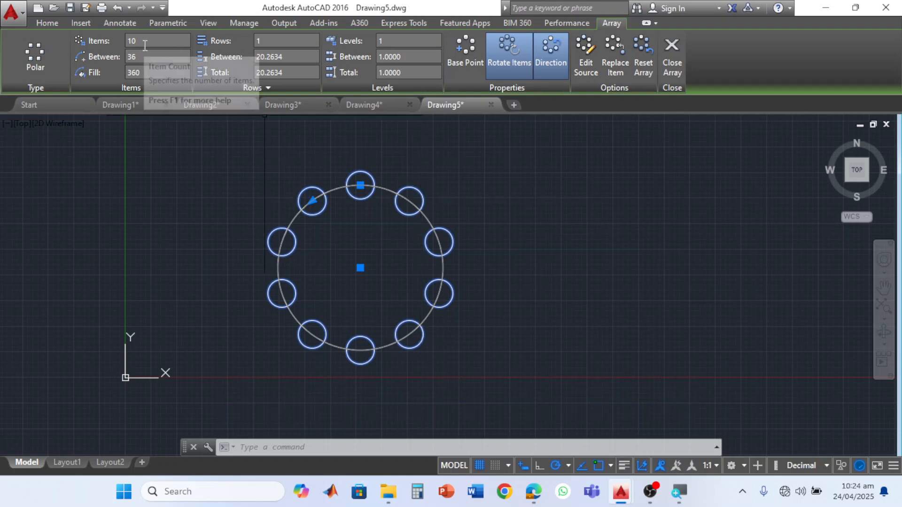
pyautogui.press('Escape')
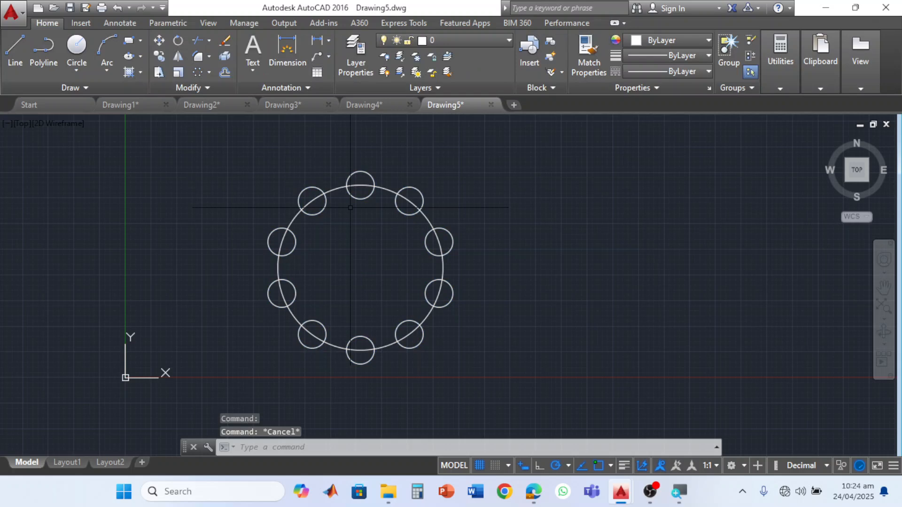
# - Explode the polar array of small circles into separate objects, with the large circle included in the selection
pyautogui.click(489, 176)
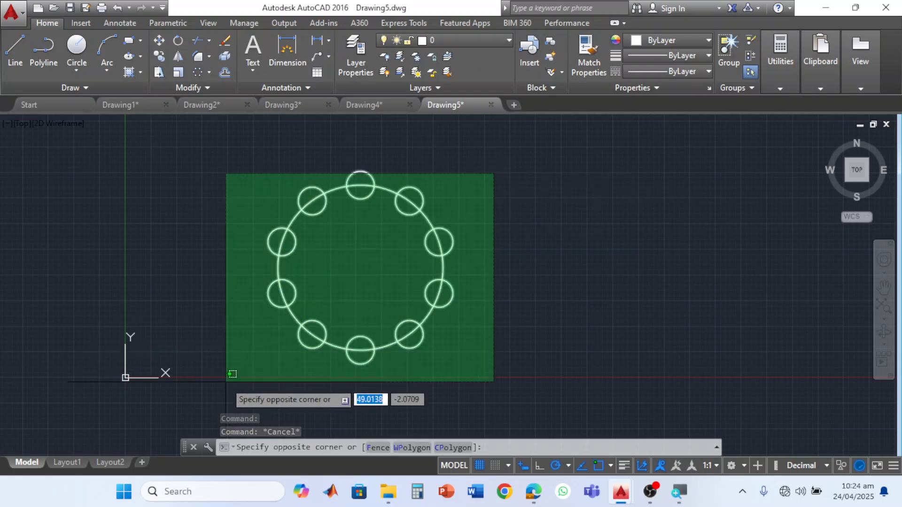
pyautogui.click(227, 381)
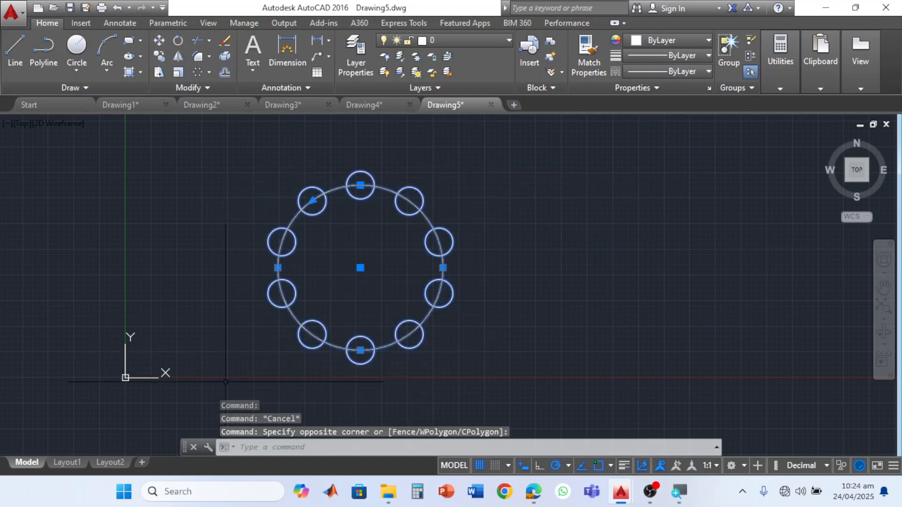
pyautogui.click(215, 85)
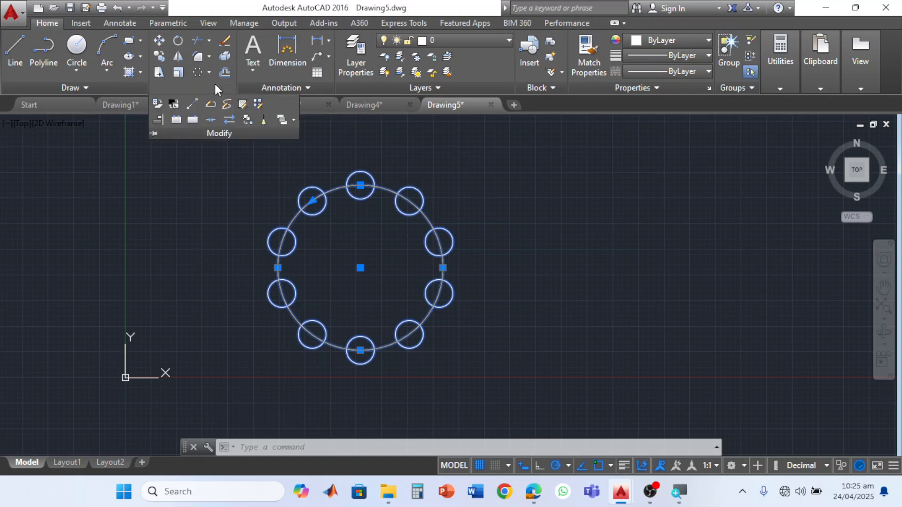
pyautogui.click(348, 132)
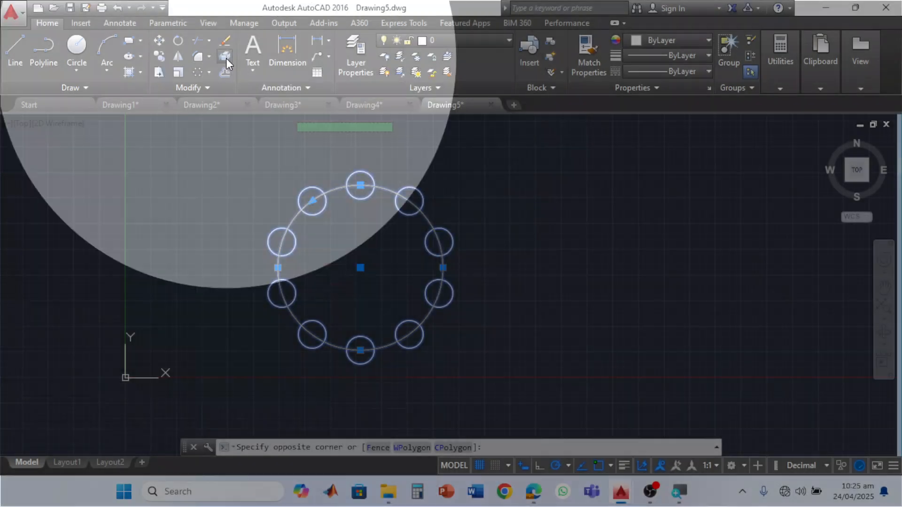
pyautogui.click(227, 59)
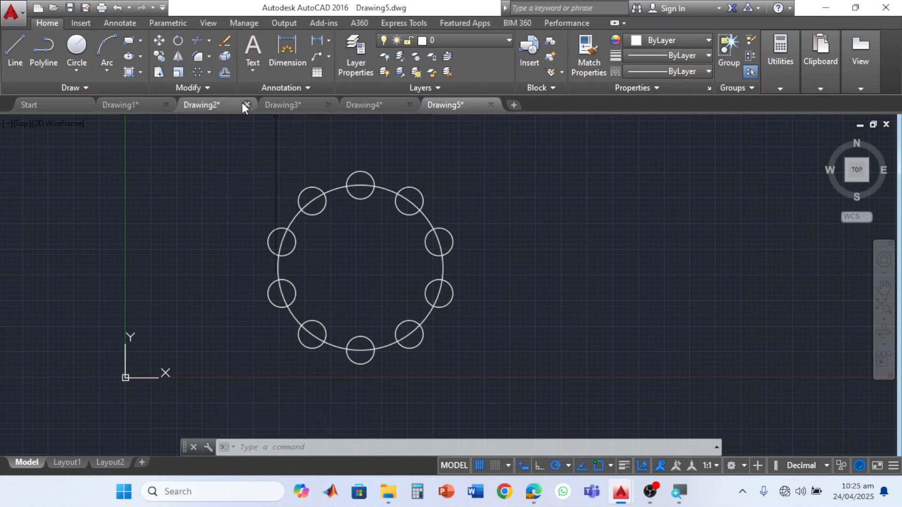
# - With all circles as cutting edges, trim the topmost small circle's outer half and the large circle's arc inside it to form a notch
pyautogui.click(210, 41)
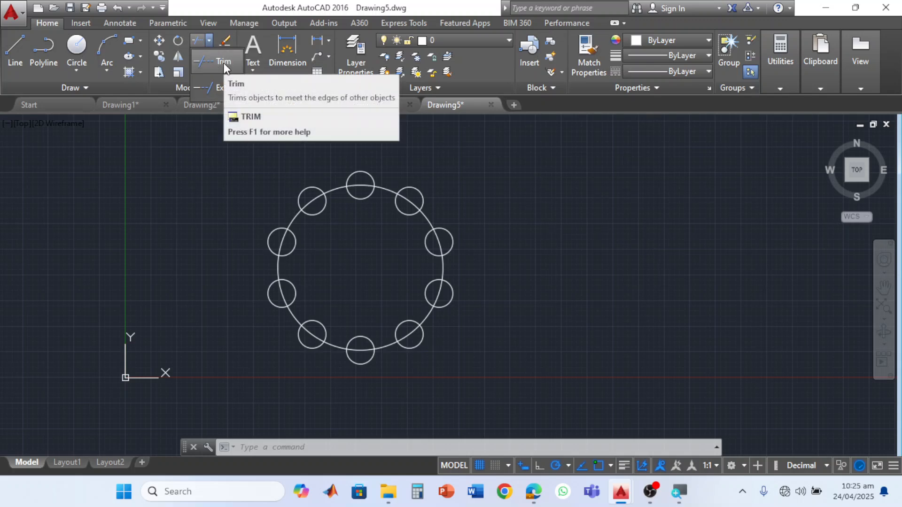
pyautogui.click(224, 64)
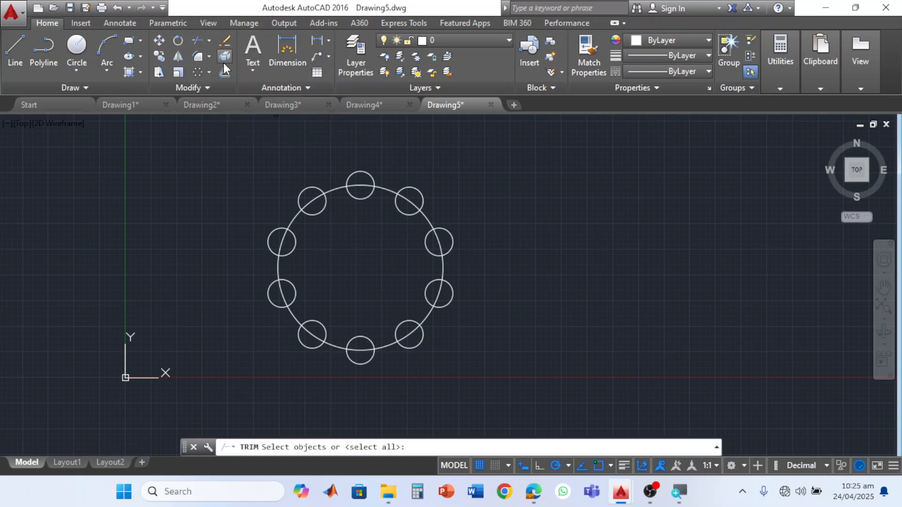
pyautogui.click(501, 147)
pyautogui.click(208, 399)
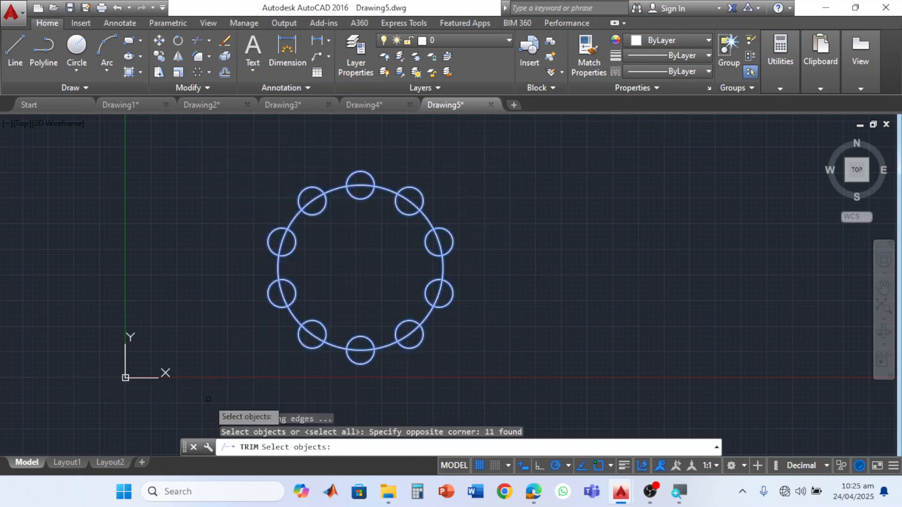
pyautogui.press('Return')
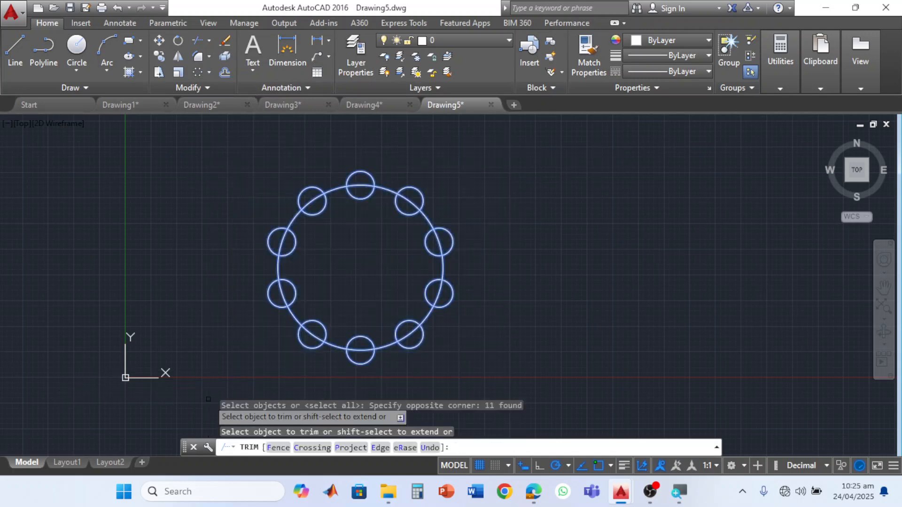
pyautogui.click(361, 171)
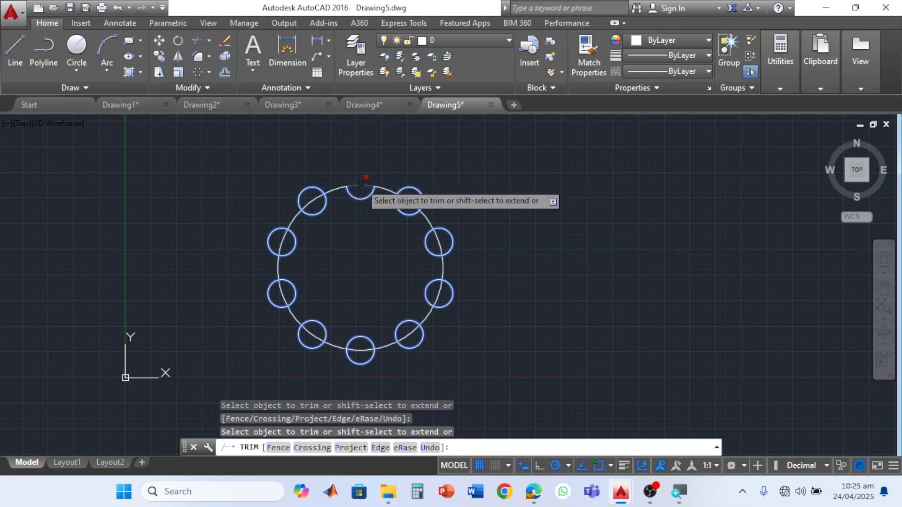
pyautogui.click(361, 185)
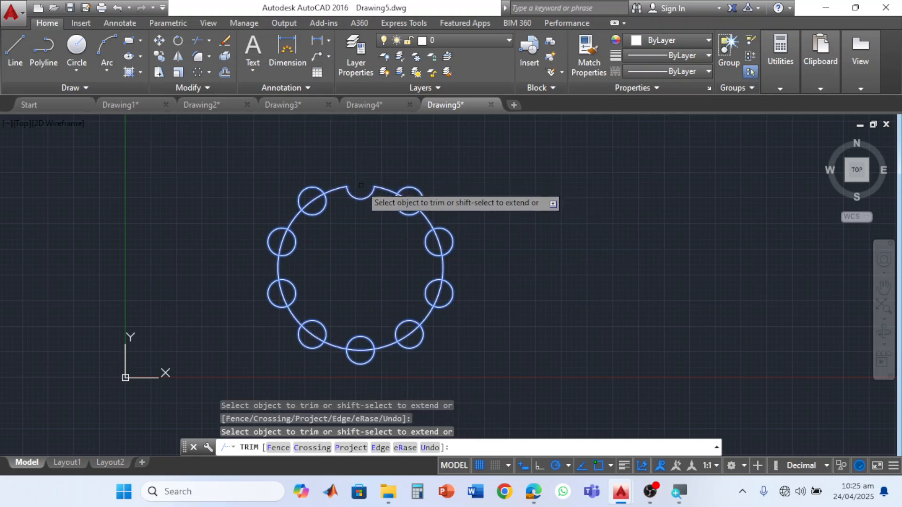
# - Trim the outer halves of the other nine small circles and the large circle's arcs inside them to complete the notched outline
pyautogui.click(420, 189)
pyautogui.click(451, 234)
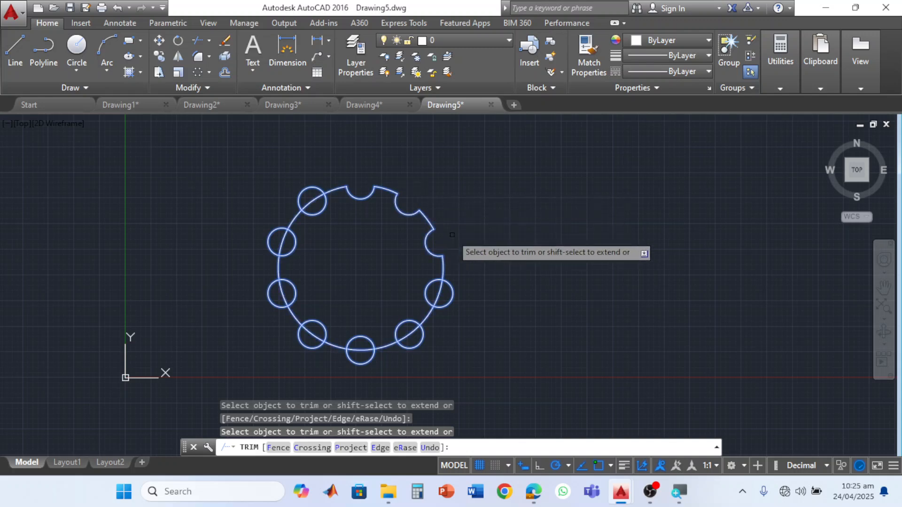
pyautogui.click(438, 294)
pyautogui.click(415, 346)
pyautogui.click(414, 346)
pyautogui.click(415, 346)
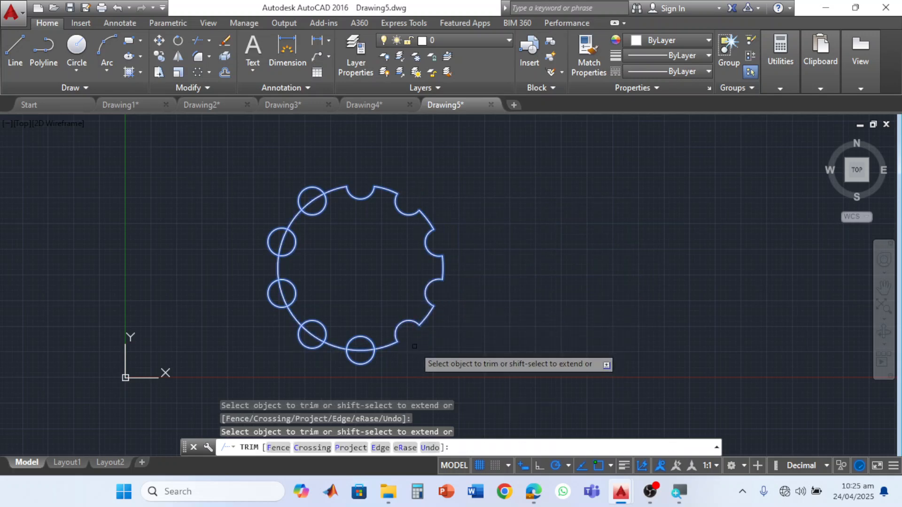
pyautogui.click(361, 363)
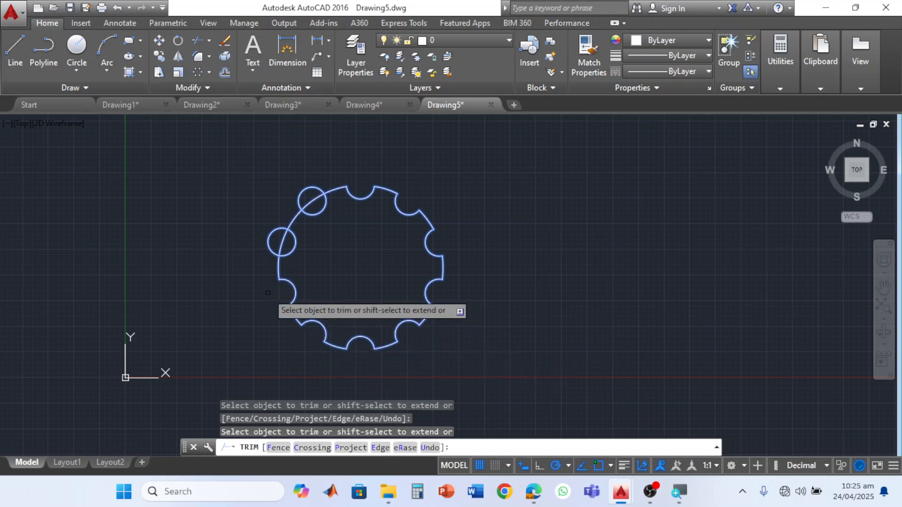
pyautogui.click(275, 238)
pyautogui.click(308, 194)
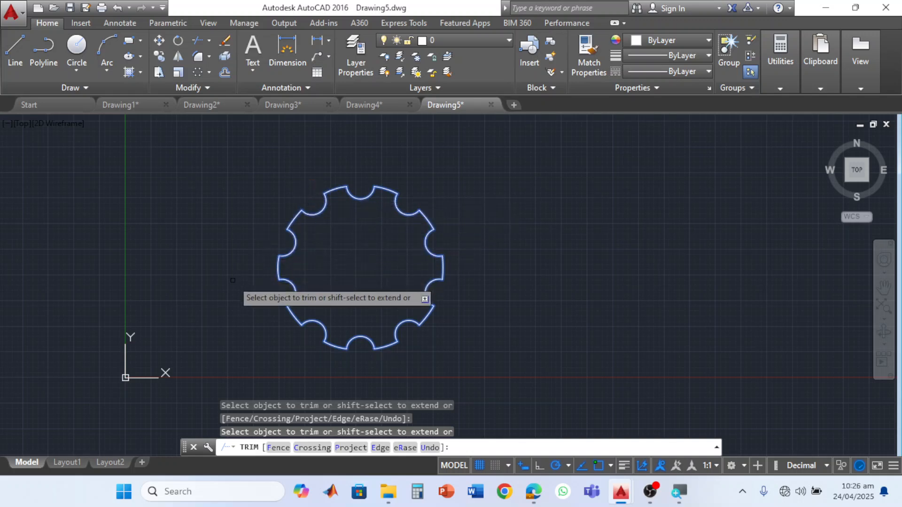
pyautogui.press('Escape')
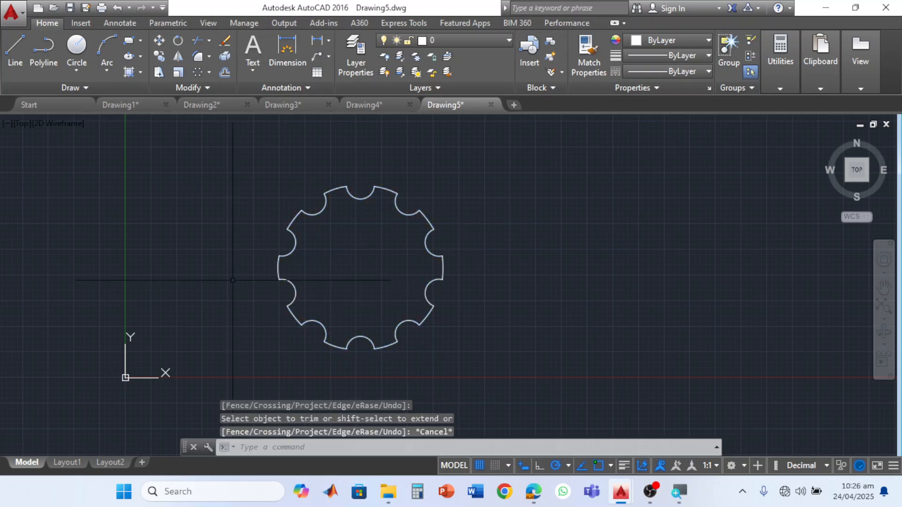
# - Draw a circle of radius about 11.9 at the centre of the notched outline
pyautogui.click(140, 57)
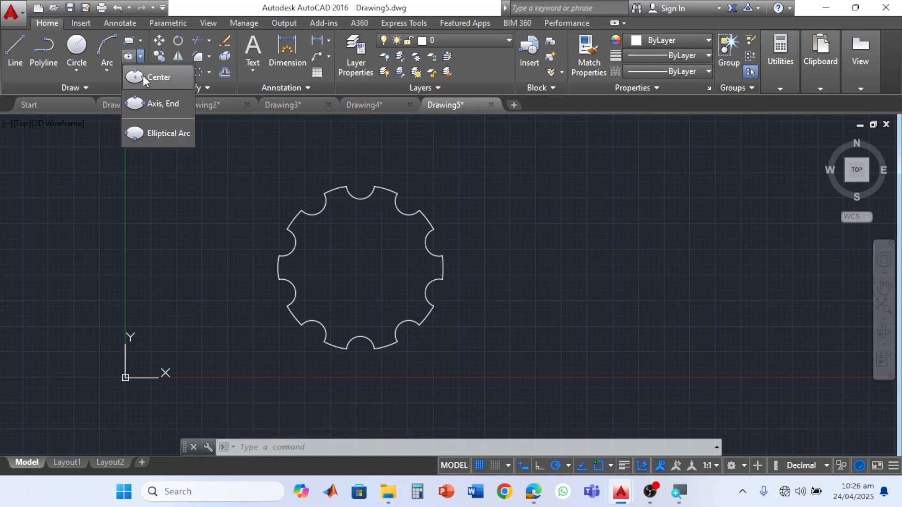
pyautogui.click(143, 75)
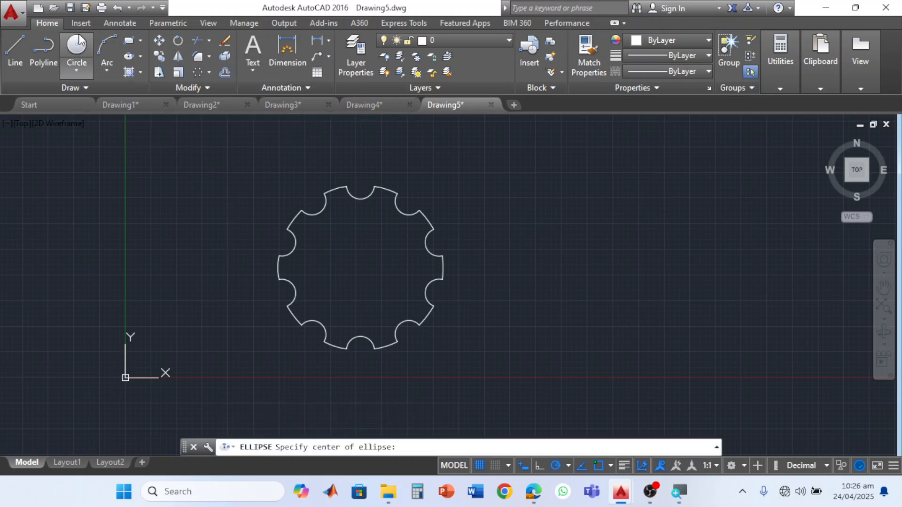
pyautogui.click(76, 46)
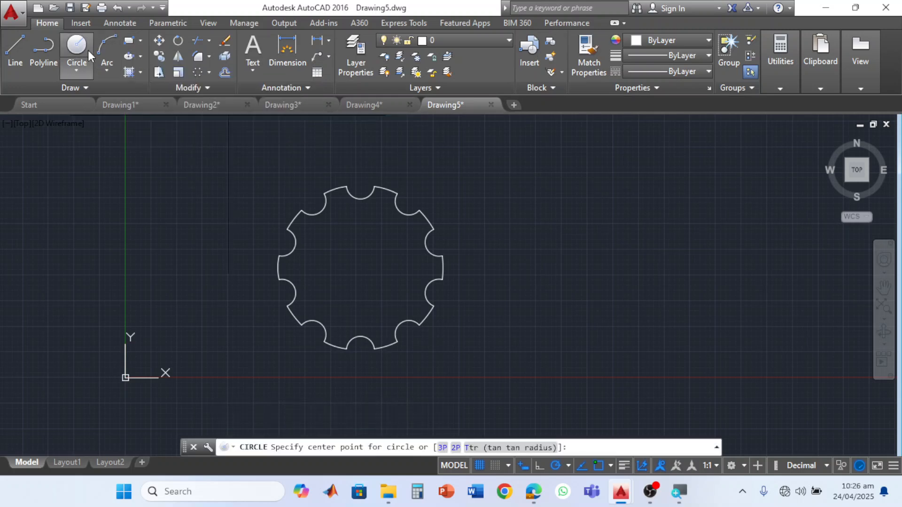
pyautogui.click(360, 268)
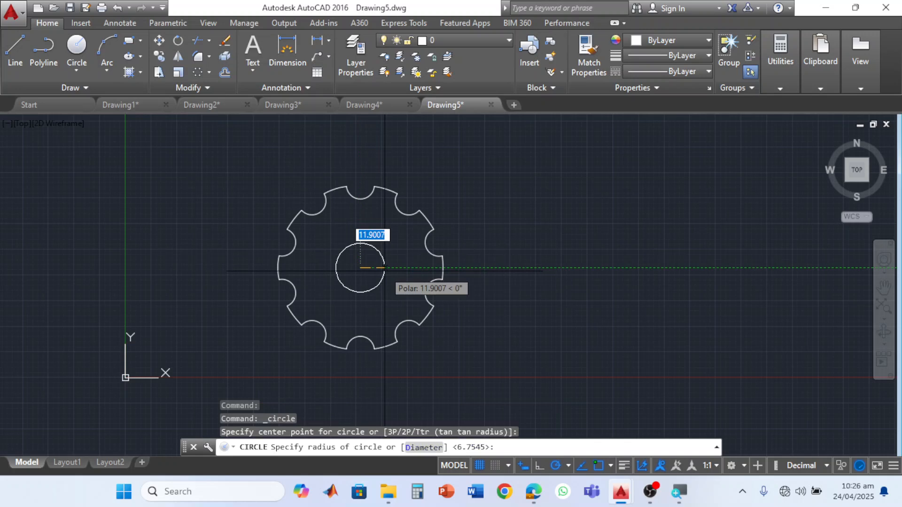
pyautogui.click(385, 268)
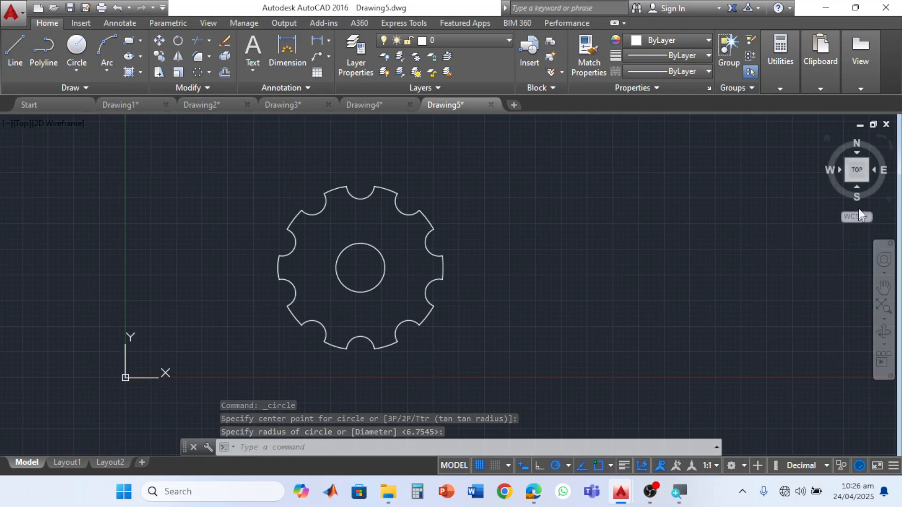
# - Show the profile in the SE Isometric view and switch the workspace to 3D Basics
pyautogui.click(870, 180)
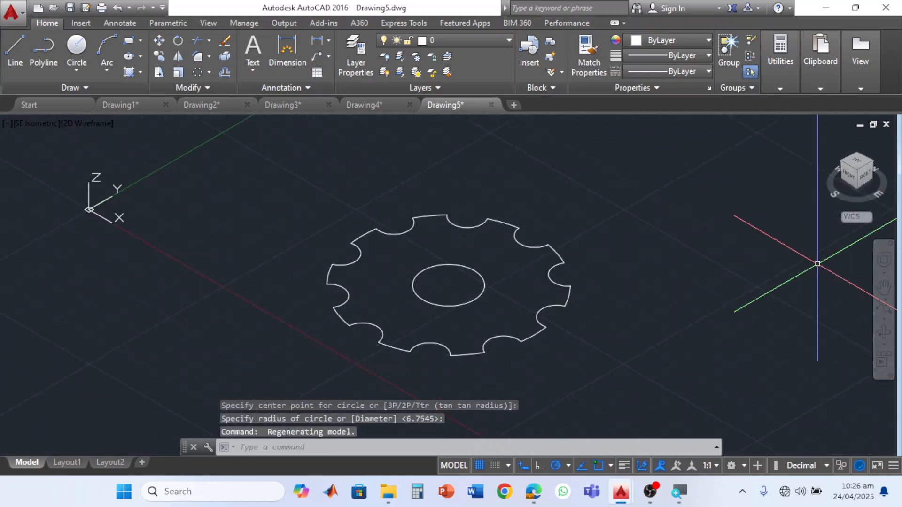
pyautogui.click(745, 465)
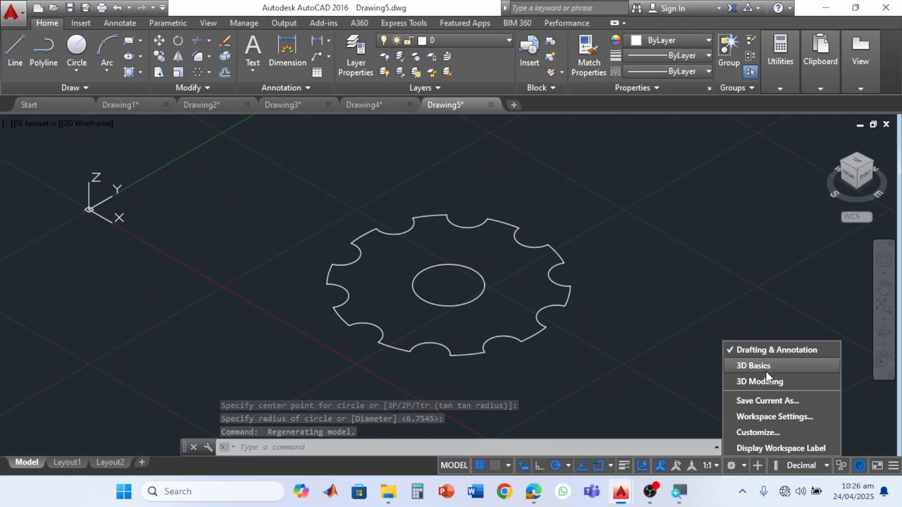
pyautogui.click(766, 369)
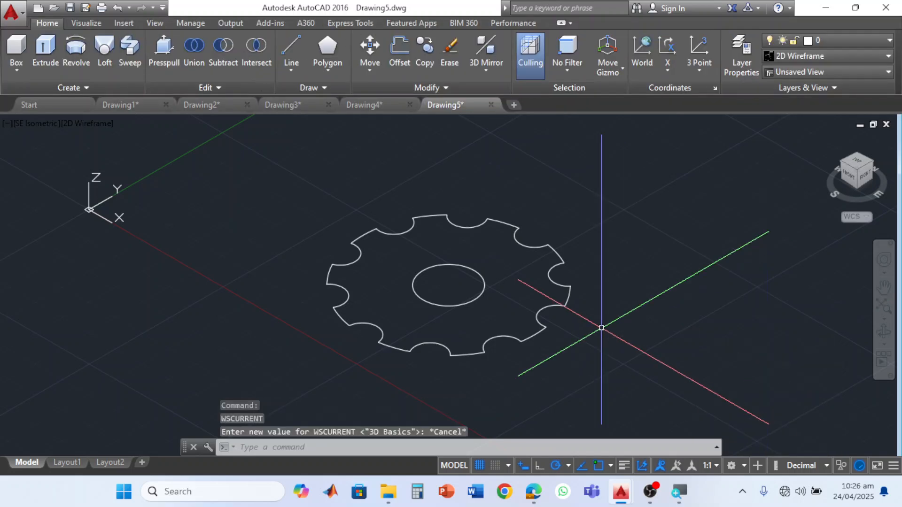
# - Set the visual style to Shades of Gray
pyautogui.click(889, 59)
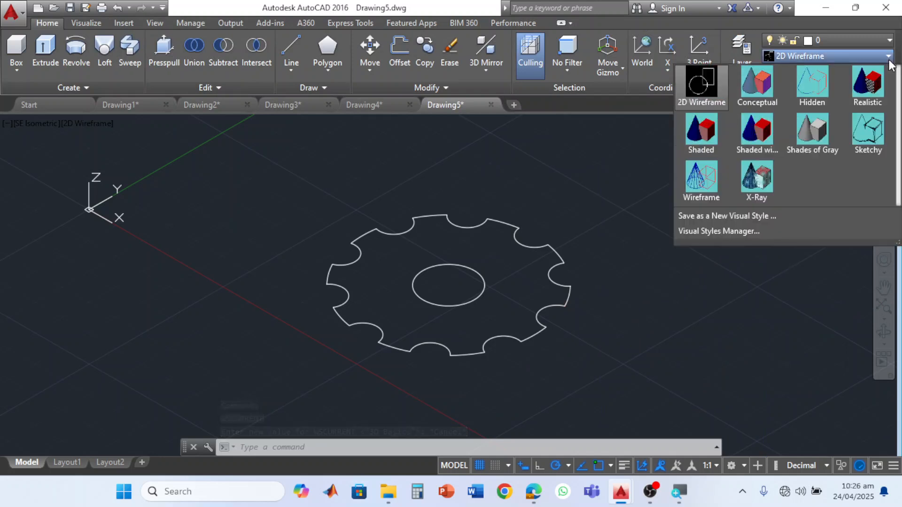
pyautogui.click(816, 125)
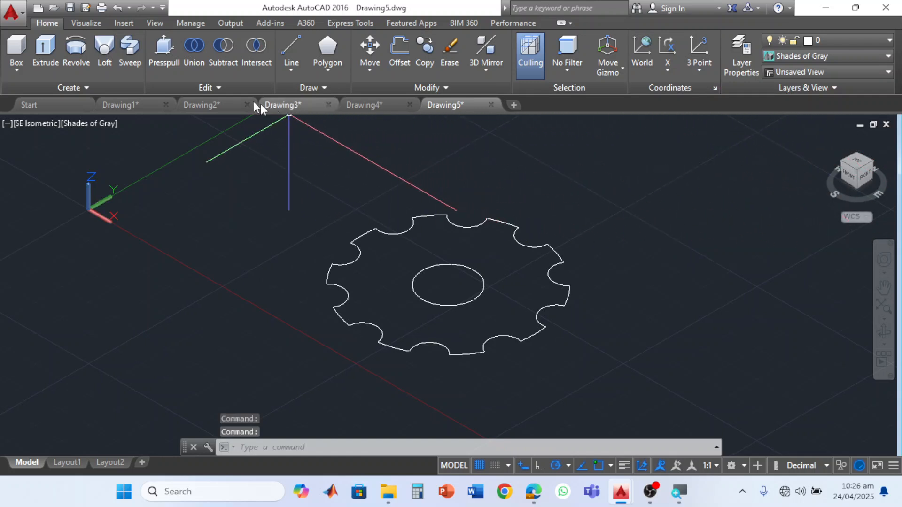
pyautogui.click(153, 65)
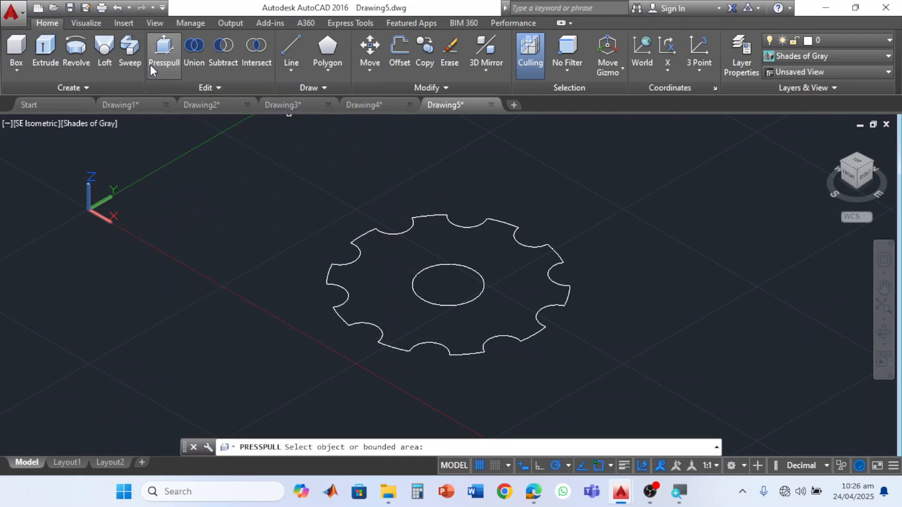
pyautogui.click(373, 280)
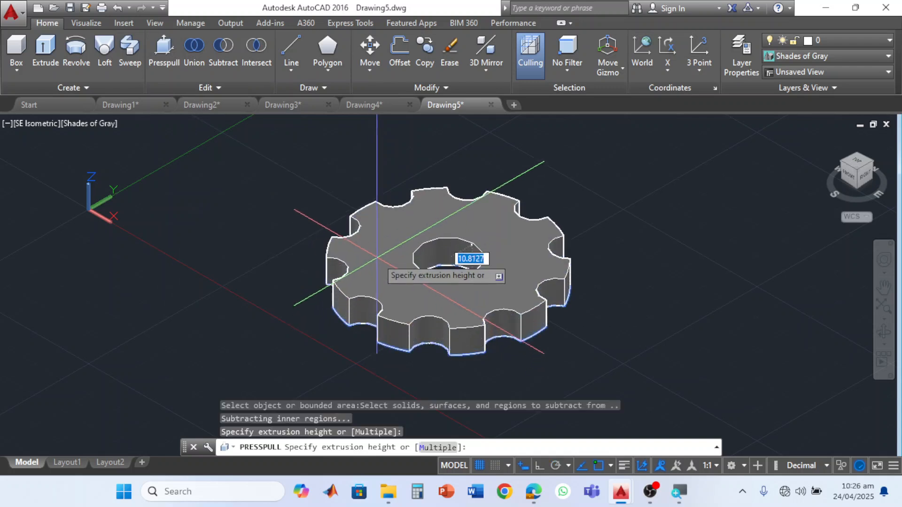
pyautogui.click(379, 252)
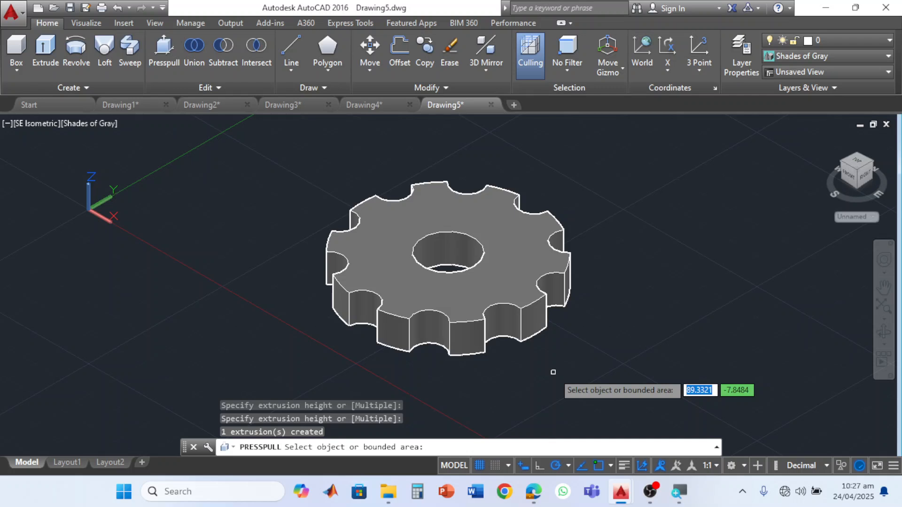
pyautogui.hotkey('ctrl', 'z')
pyautogui.press('Return')
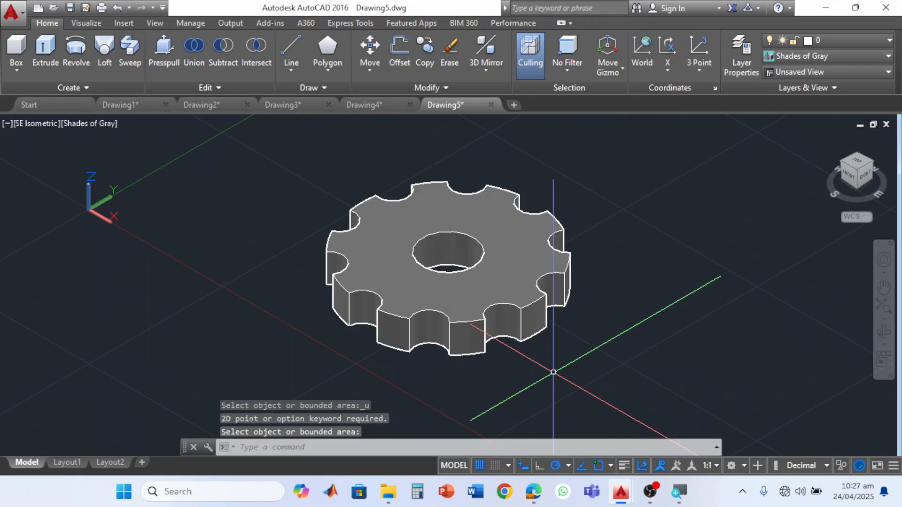
pyautogui.hotkey('ctrl', 'z')
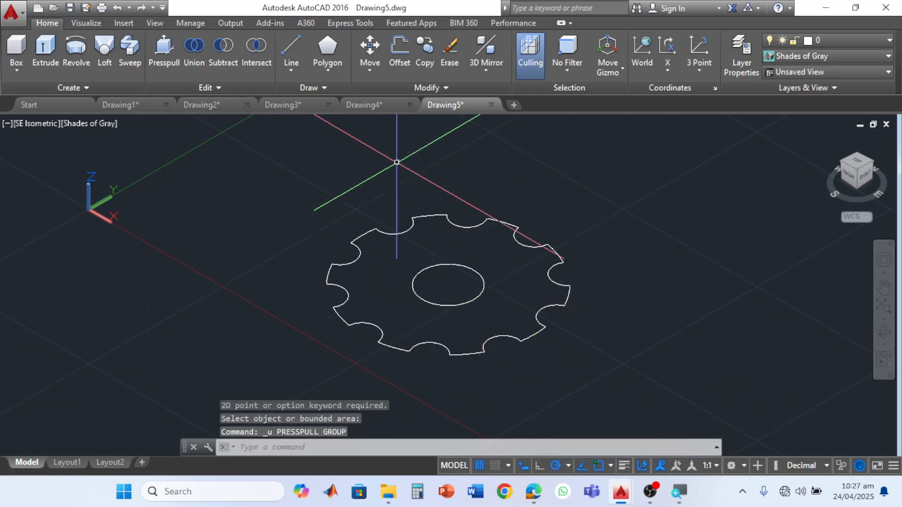
# - Draw a circle of radius about 17.7 concentric with the centre circle of the notched outline
pyautogui.click(326, 72)
pyautogui.click(332, 147)
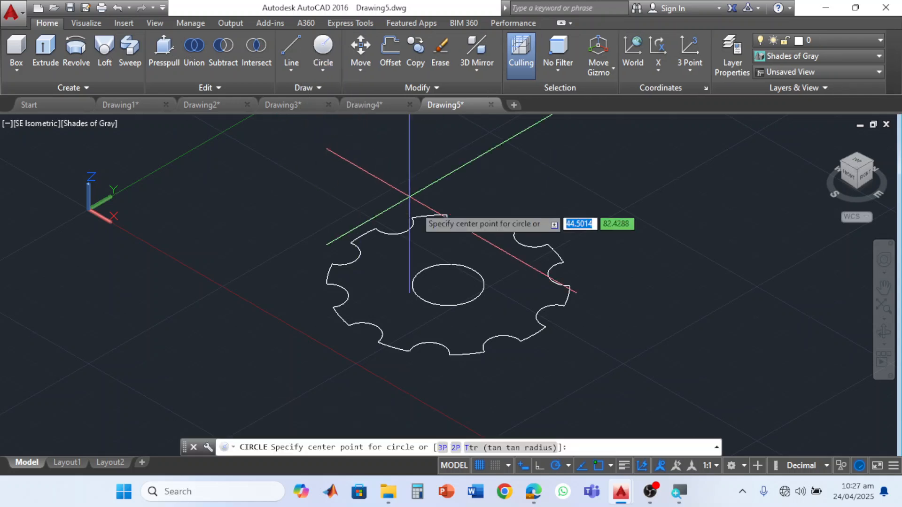
pyautogui.click(448, 285)
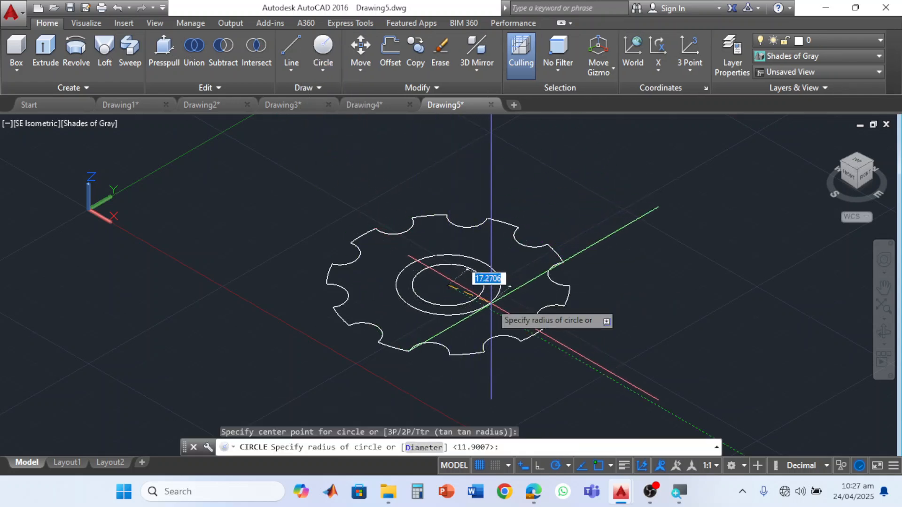
pyautogui.click(491, 304)
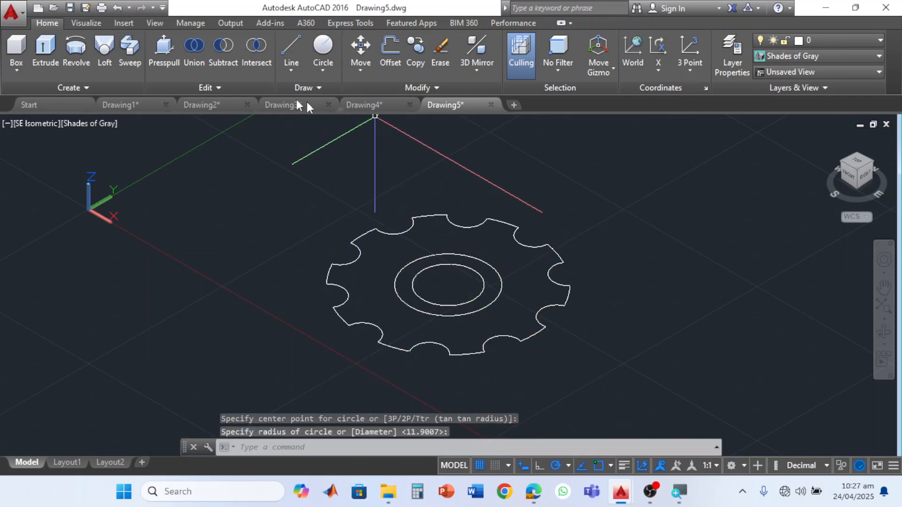
# - Presspull the area between the notched outline and the larger inner circle to a height of about 6.3
pyautogui.click(163, 48)
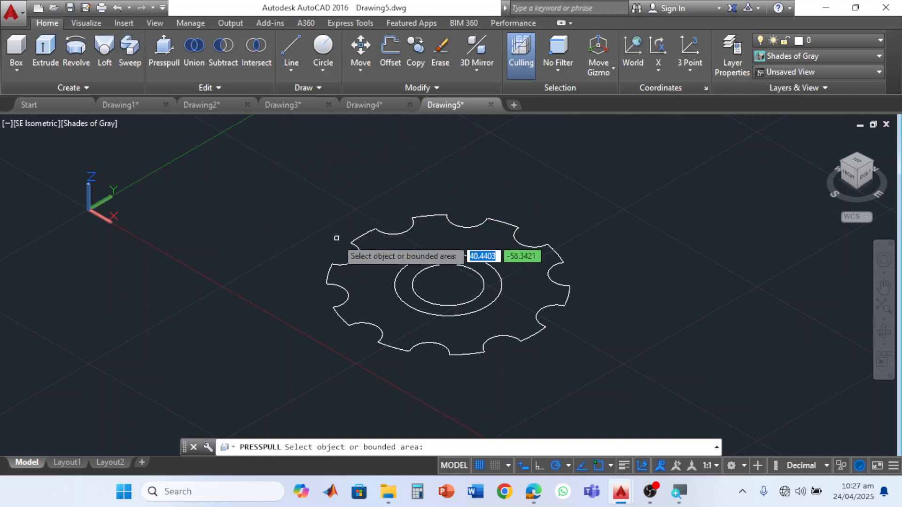
pyautogui.click(371, 275)
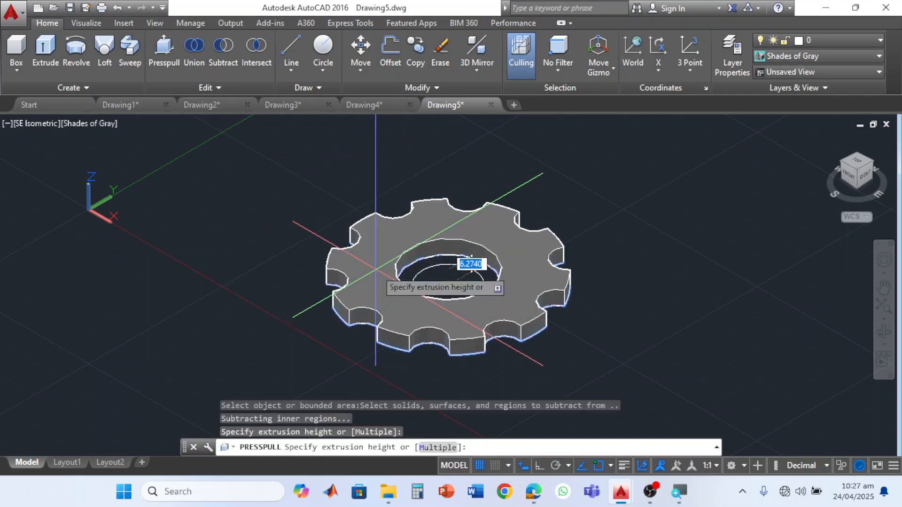
pyautogui.click(375, 269)
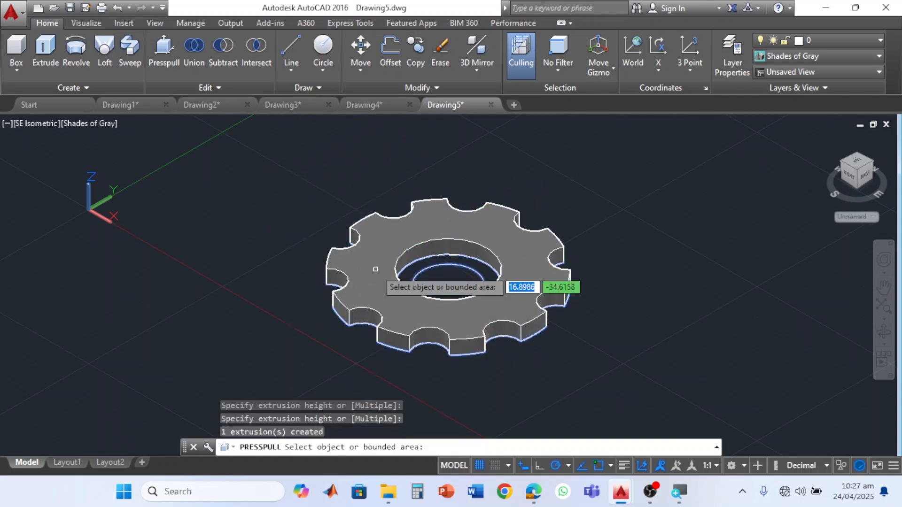
# - Presspull the ring between the two inner circles and raise its top face above the disc to form a hub
pyautogui.click(413, 267)
pyautogui.click(429, 260)
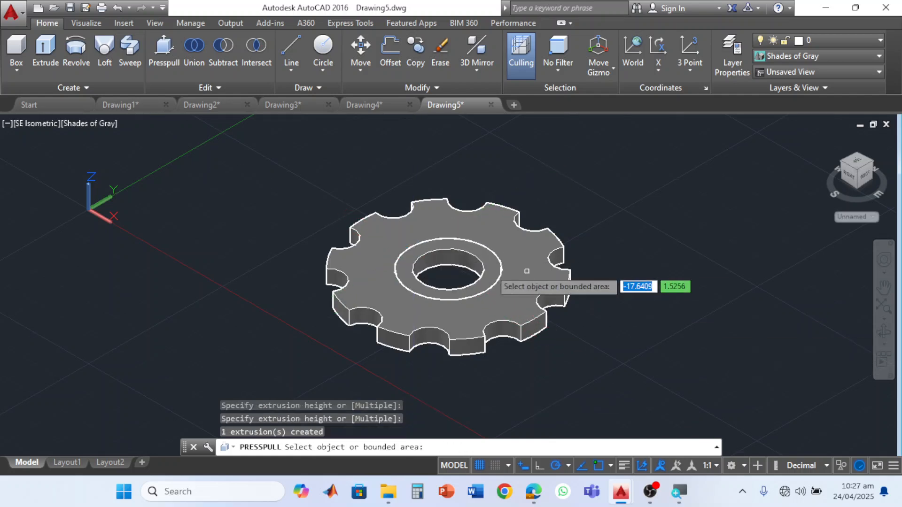
pyautogui.click(416, 251)
pyautogui.click(472, 283)
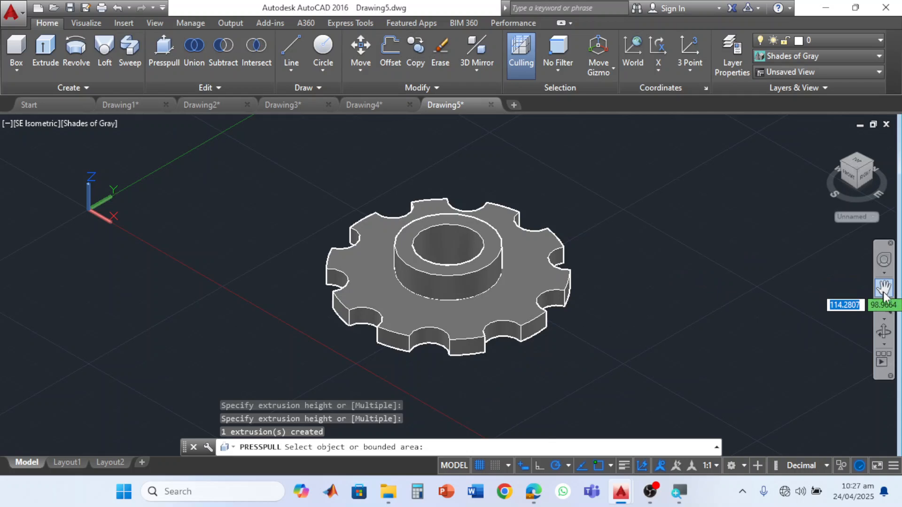
# - Draw a circle of radius about 23.8 on the disc's underside, concentric with the centre hole, in the Bottom view
pyautogui.click(883, 332)
pyautogui.moveTo(469, 264); pyautogui.dragTo(482, 118)
pyautogui.moveTo(463, 214); pyautogui.dragTo(538, 175)
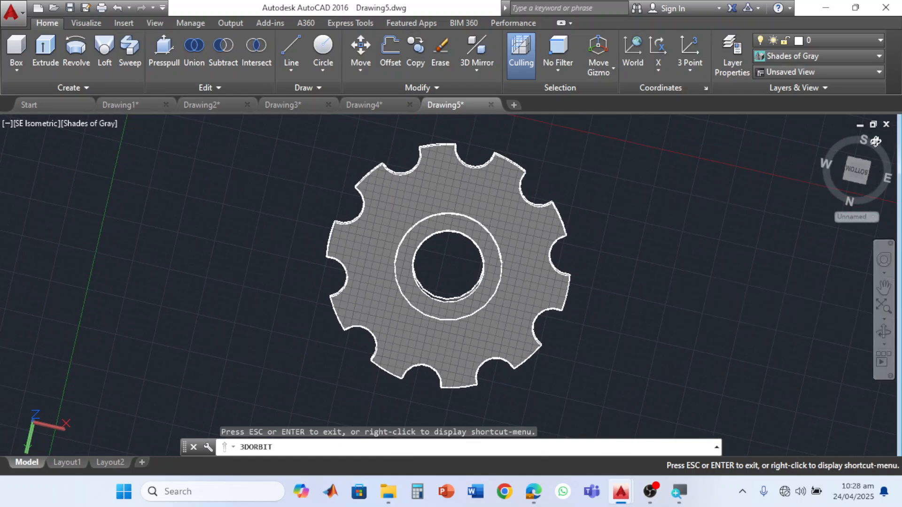
pyautogui.press('Escape')
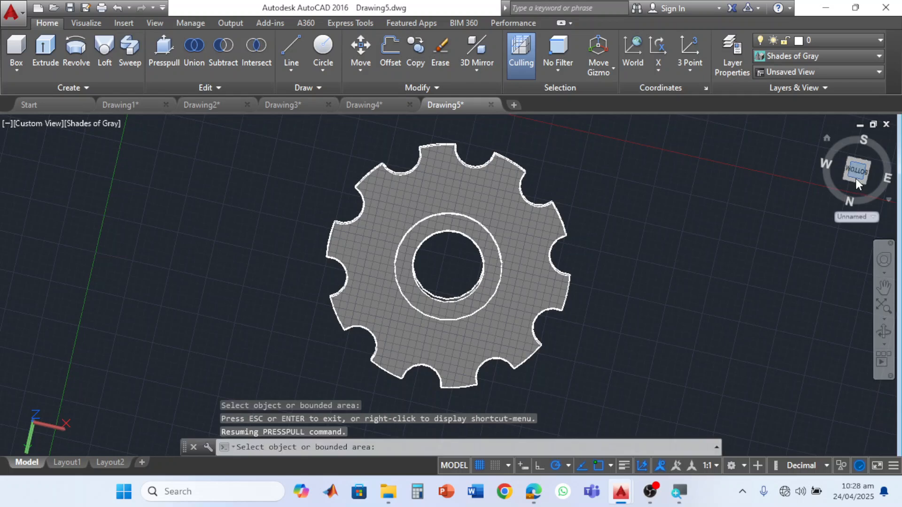
pyautogui.click(855, 179)
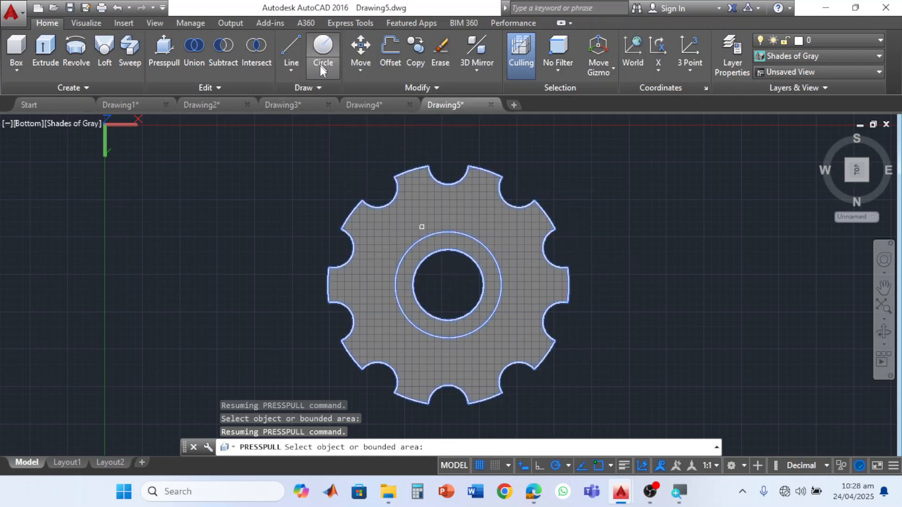
pyautogui.click(324, 48)
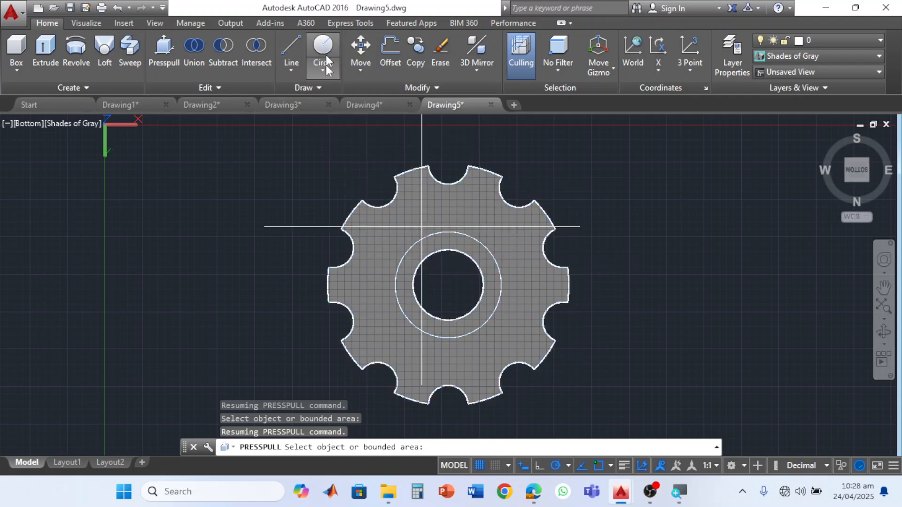
pyautogui.click(449, 285)
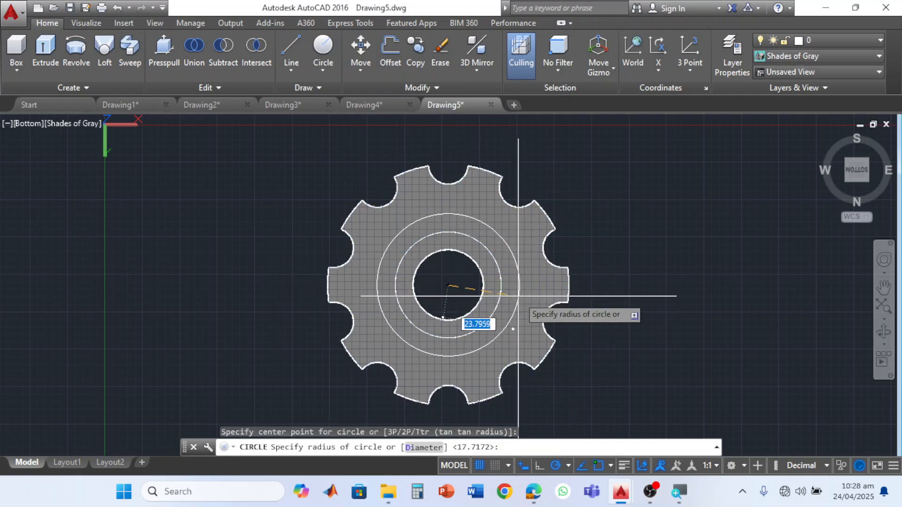
pyautogui.press('Return')
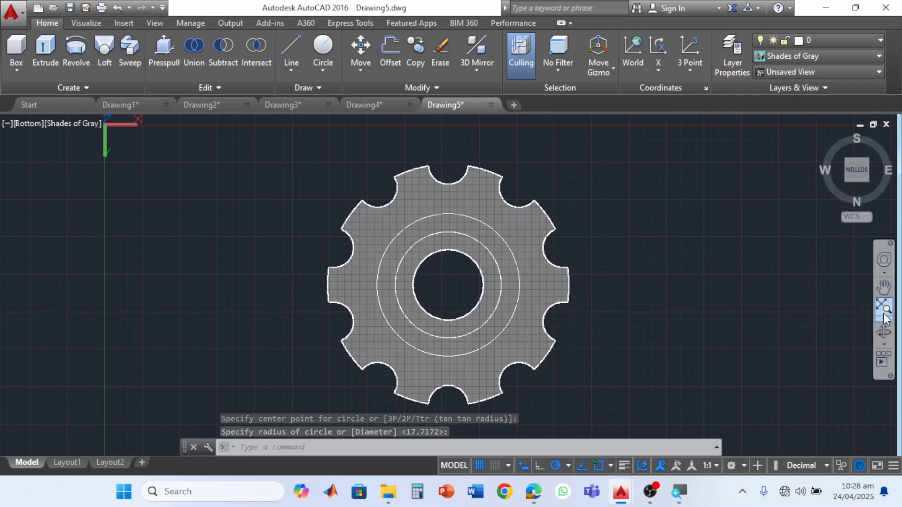
# - Presspull the underside ring between the new circle and the hub through the disc to cut an annular gap
pyautogui.click(884, 332)
pyautogui.moveTo(614, 298); pyautogui.dragTo(439, 375)
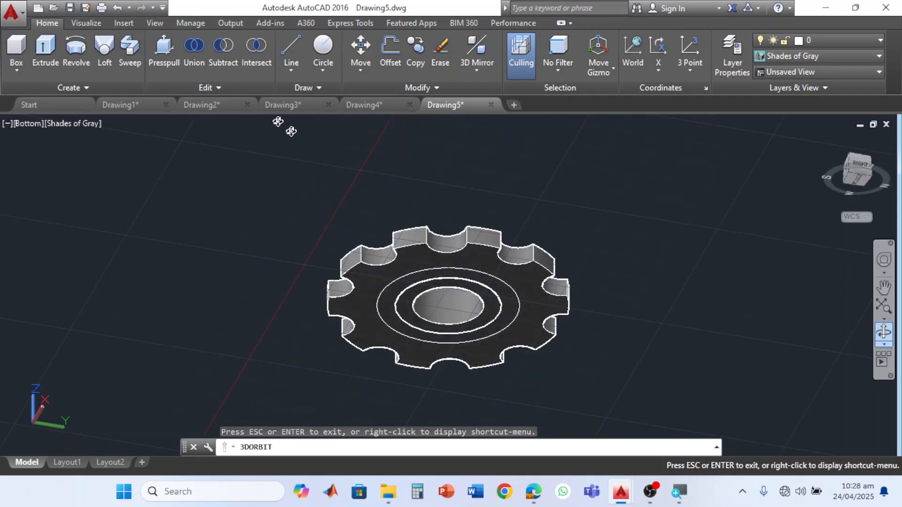
pyautogui.click(168, 54)
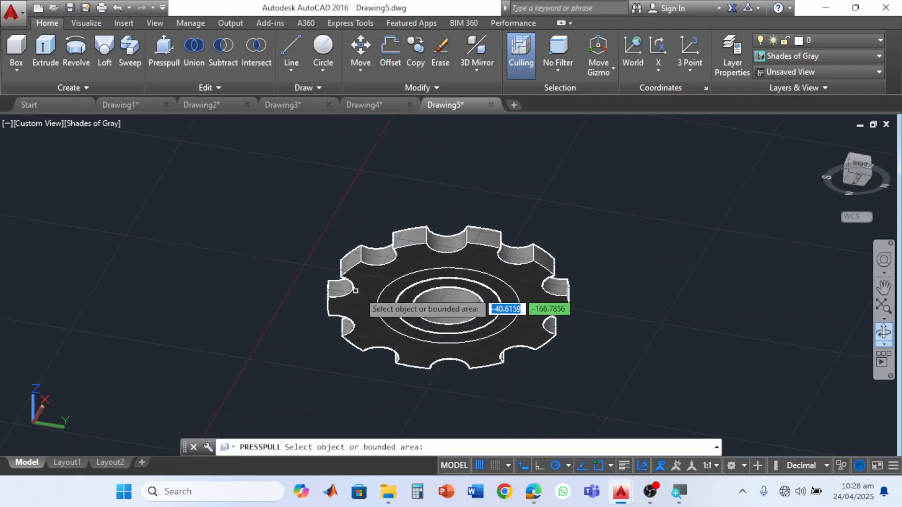
pyautogui.click(387, 298)
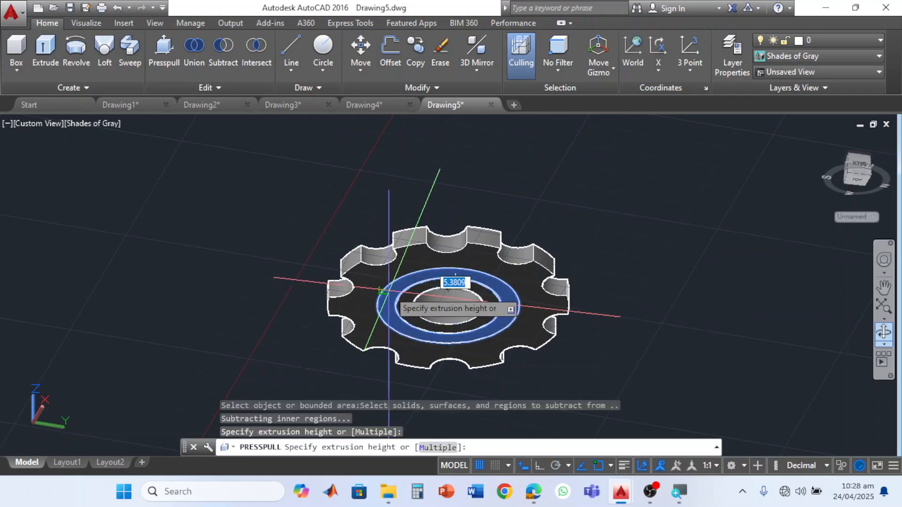
pyautogui.click(423, 318)
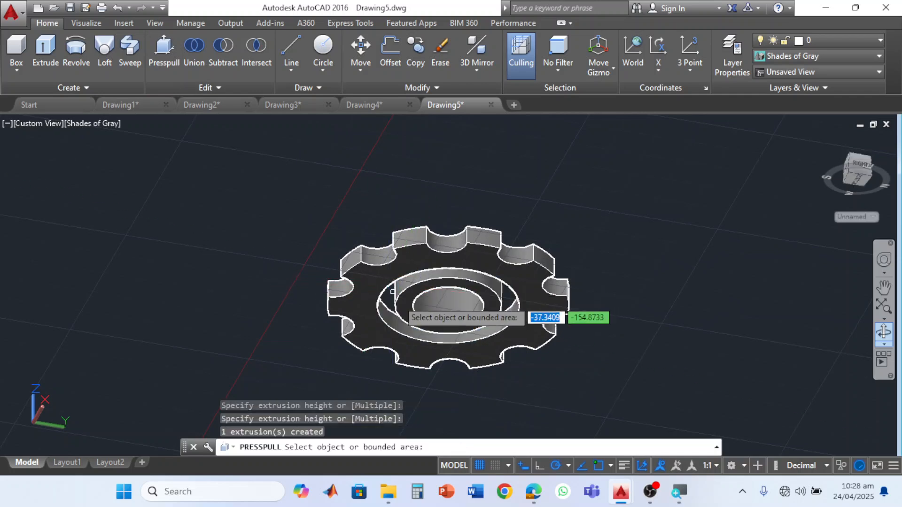
# - Presspull the annular gap between the hub and the notched disc to a height of about 2.2 to form a thin web
pyautogui.moveTo(424, 321); pyautogui.dragTo(420, 282, button='middle')
pyautogui.scroll(-3, 406, 268)
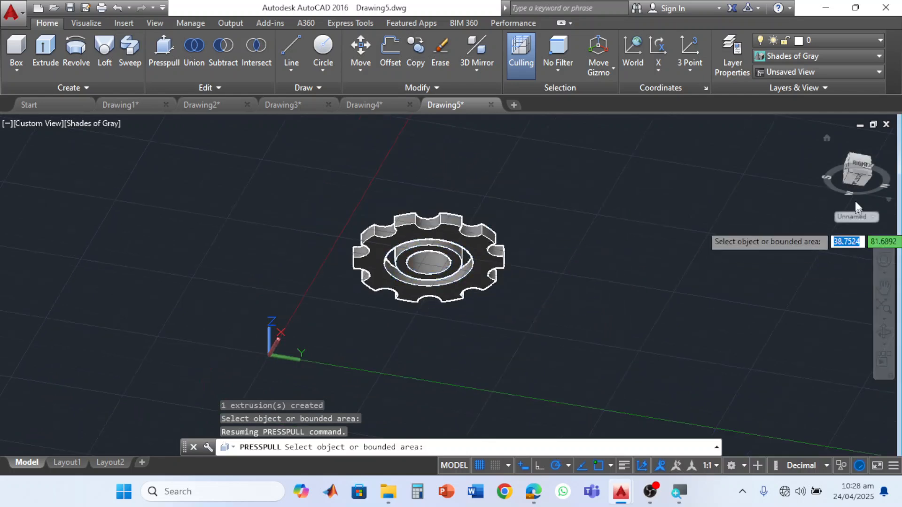
pyautogui.click(886, 312)
pyautogui.click(399, 216)
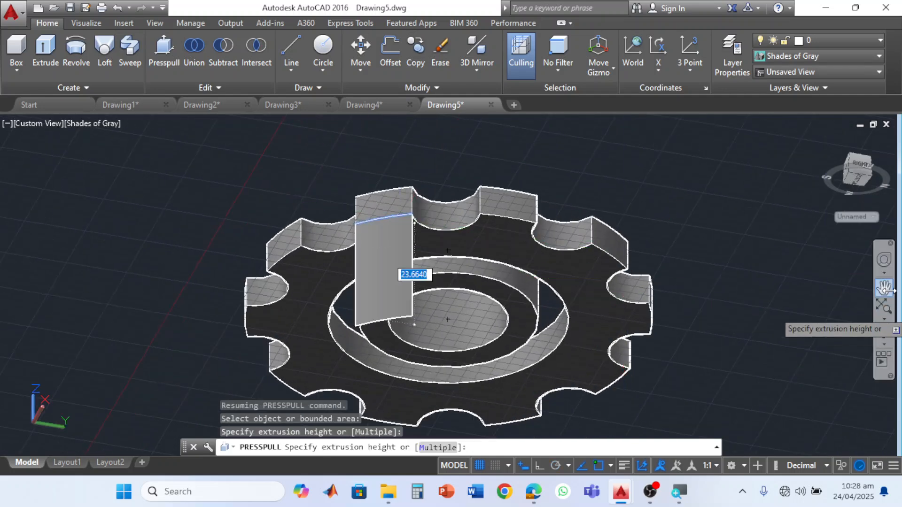
pyautogui.press('Escape')
pyautogui.click(883, 332)
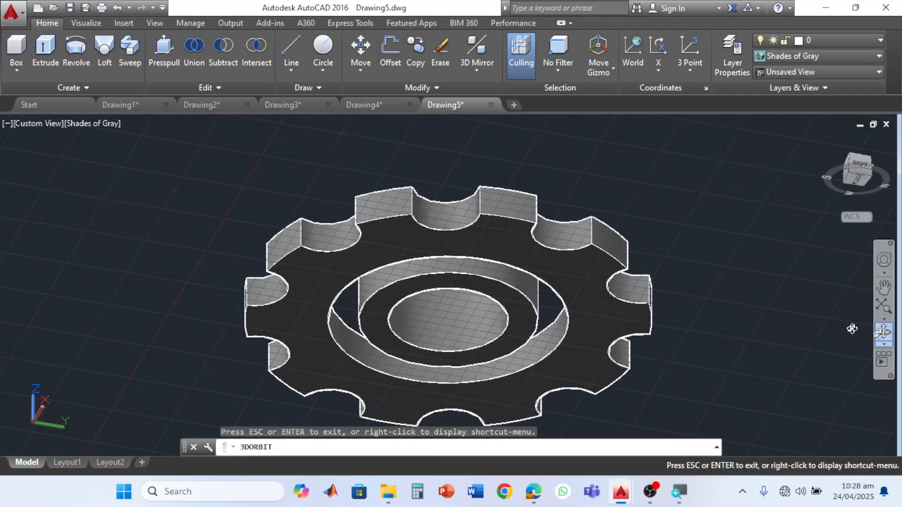
pyautogui.moveTo(362, 264); pyautogui.dragTo(564, 396)
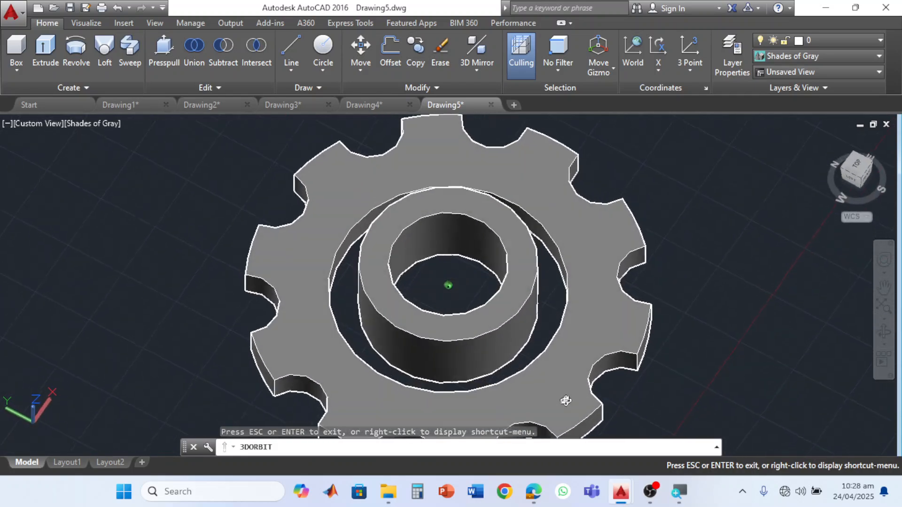
pyautogui.press('Escape')
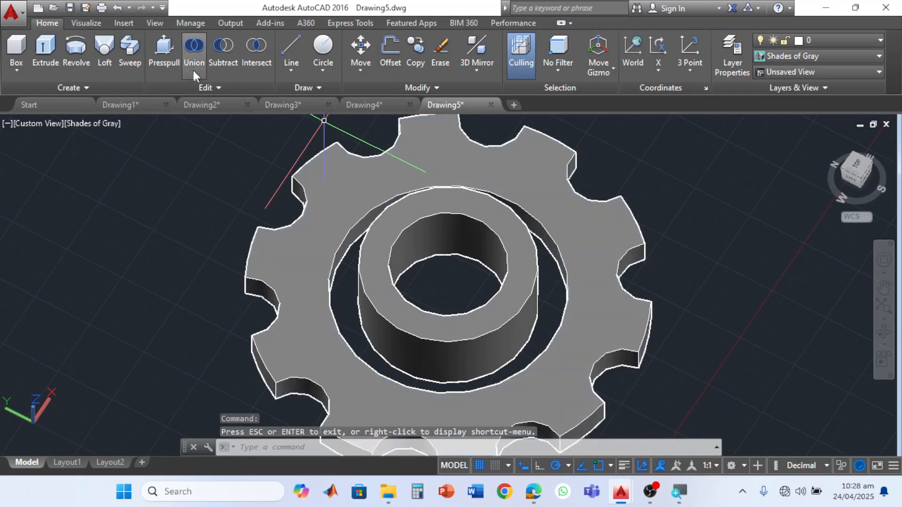
pyautogui.click(162, 52)
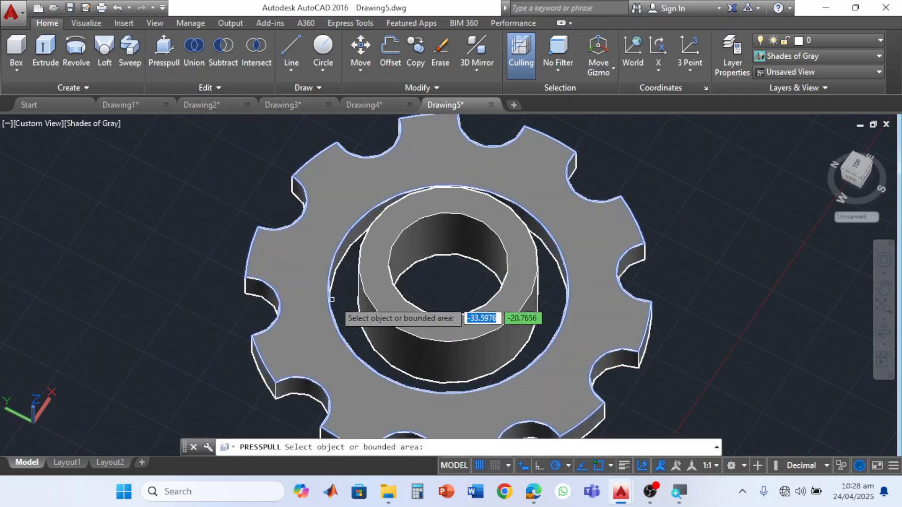
pyautogui.click(344, 311)
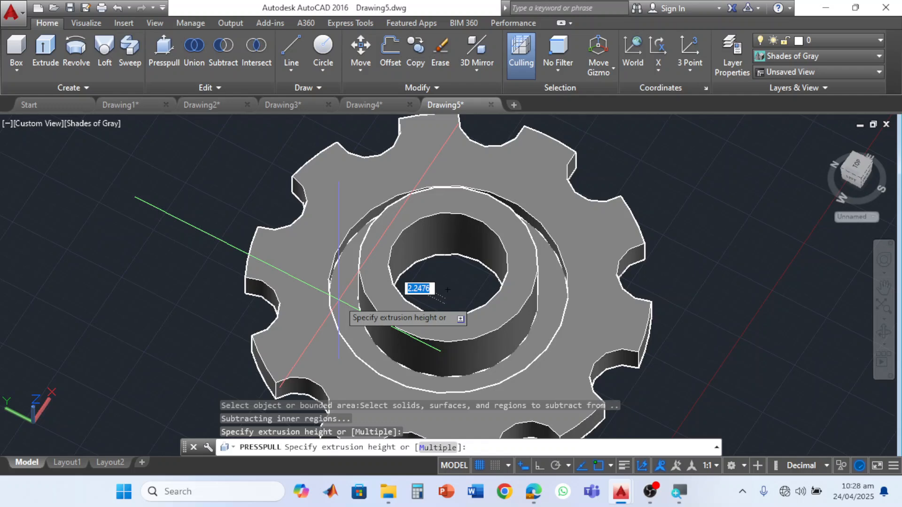
pyautogui.click(444, 369)
# - Examine the web around the hub up close and from above, and show the part in the SE Isometric view
pyautogui.scroll(-3, 517, 329)
pyautogui.scroll(5, 517, 329)
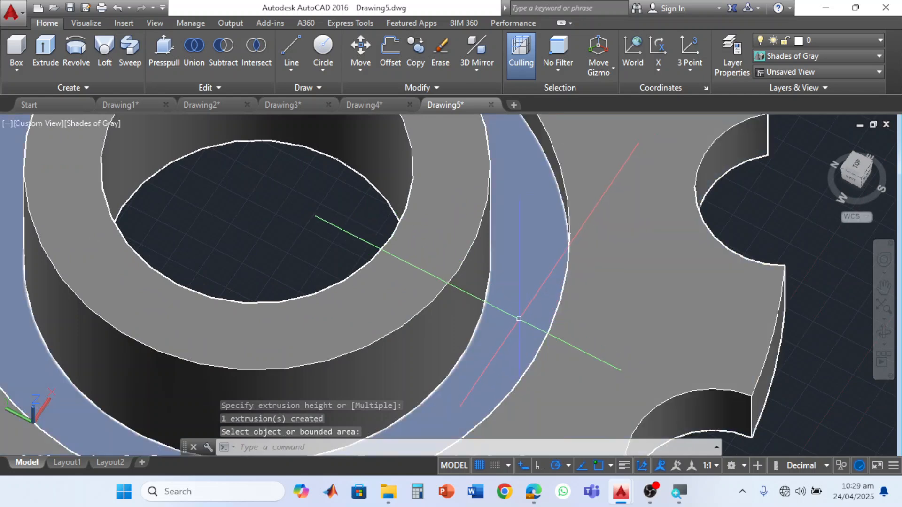
pyautogui.scroll(-5, 520, 315)
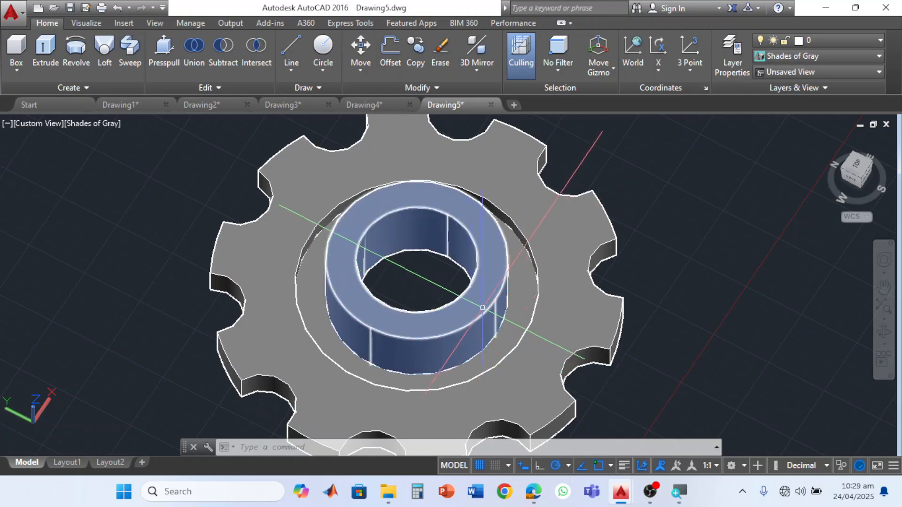
pyautogui.moveTo(493, 320); pyautogui.dragTo(461, 317, button='middle')
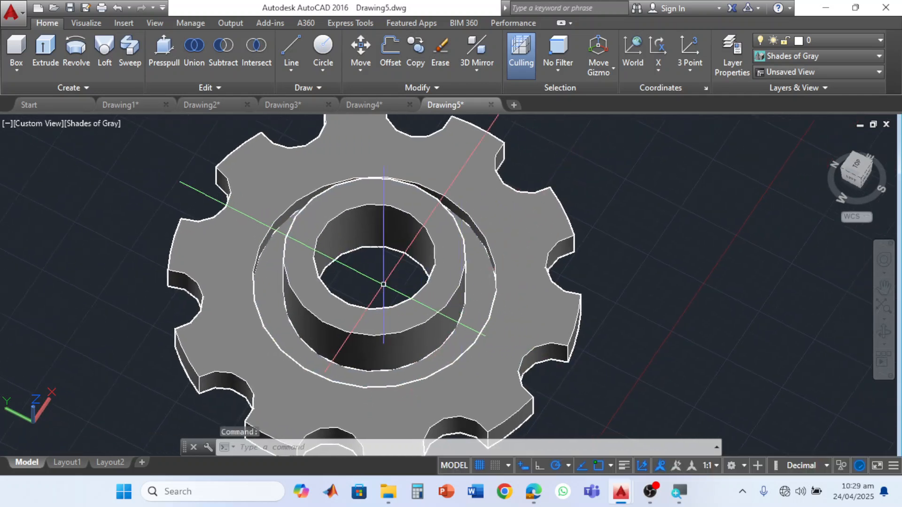
pyautogui.click(863, 167)
pyautogui.scroll(3, 433, 248)
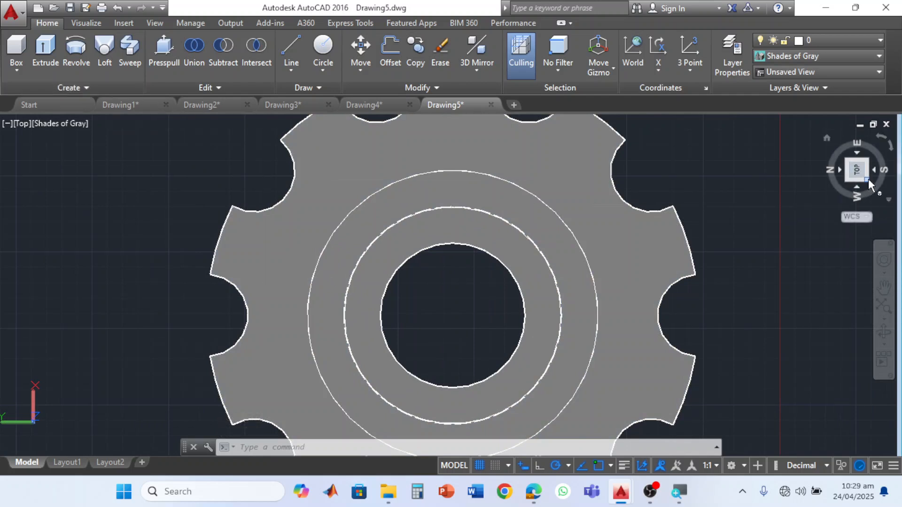
pyautogui.click(868, 159)
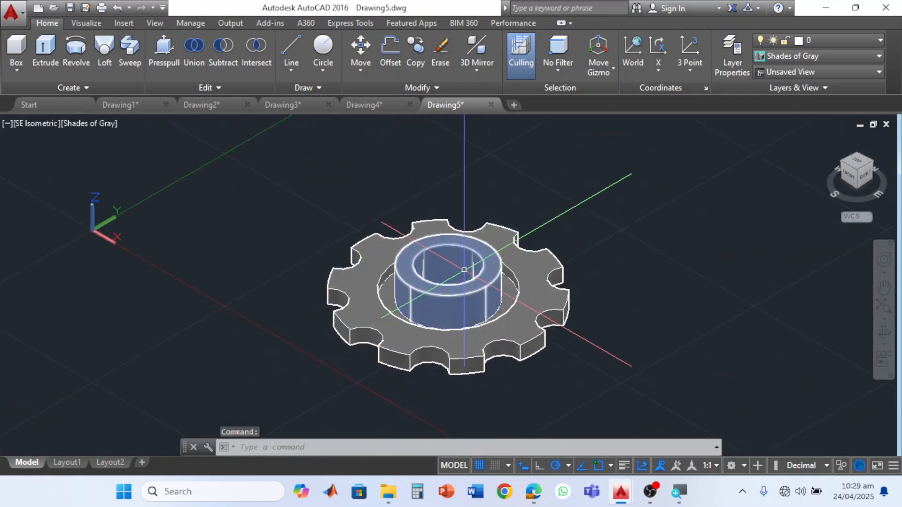
# - Draw a narrow upright box with a small square base in the empty space behind the notched disc
pyautogui.click(15, 53)
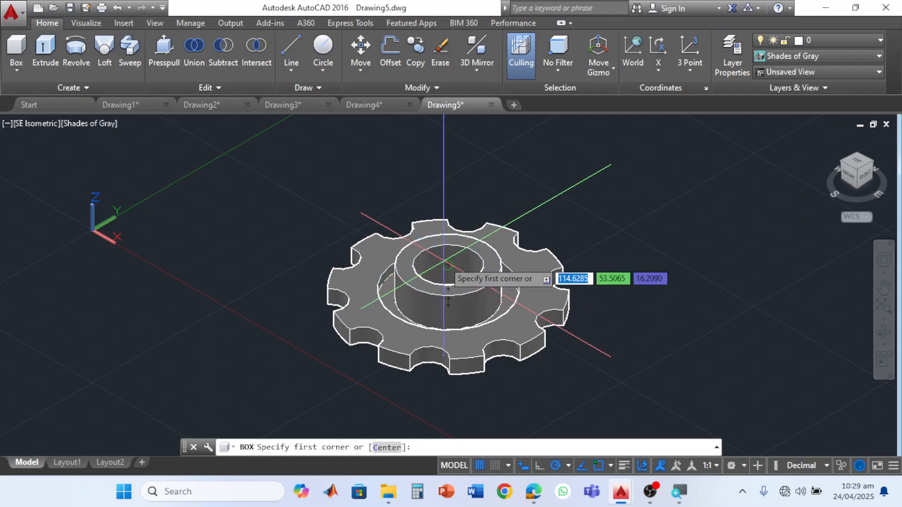
pyautogui.click(549, 200)
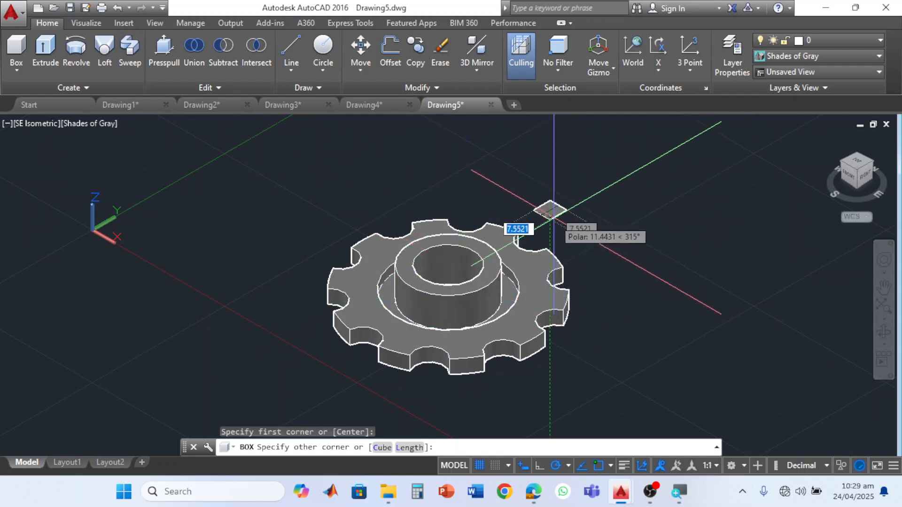
pyautogui.click(553, 216)
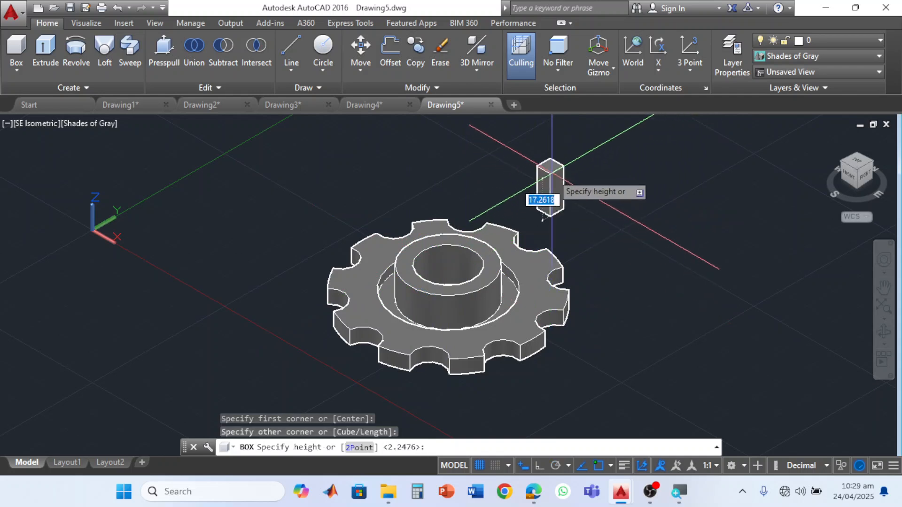
pyautogui.click(552, 156)
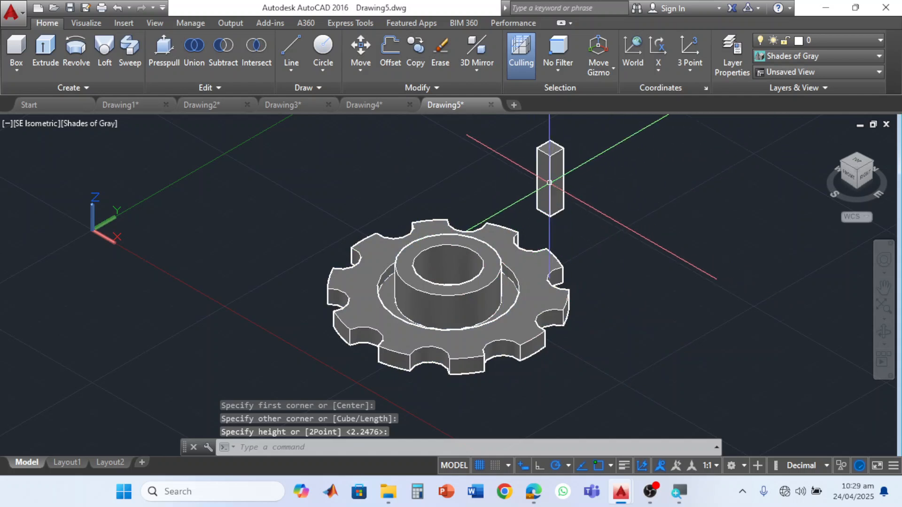
# - Move the box into the hub's bore and shift it along the Y axis so it overlaps the bore wall
pyautogui.click(549, 182)
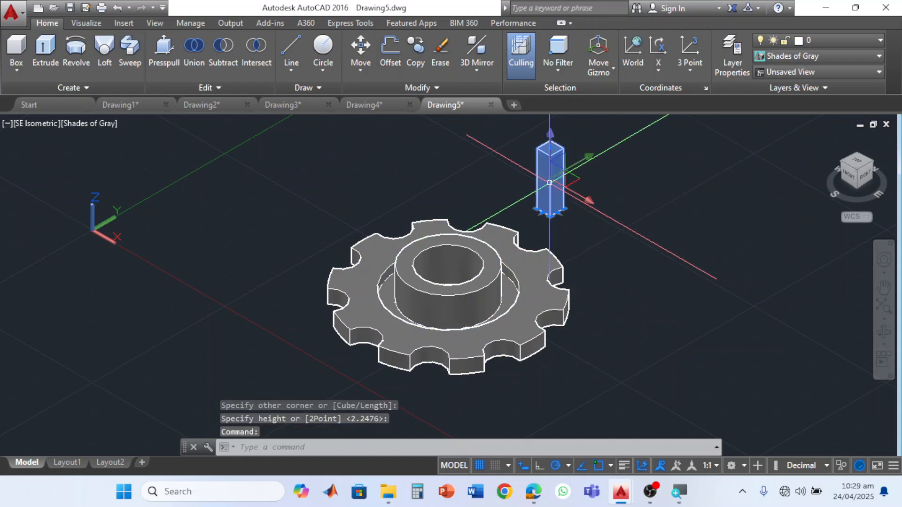
pyautogui.click(589, 156)
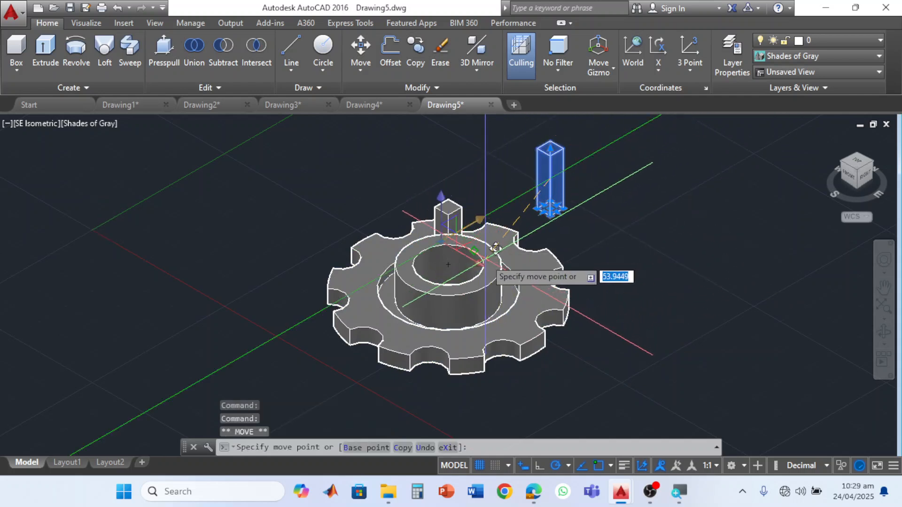
pyautogui.click(486, 256)
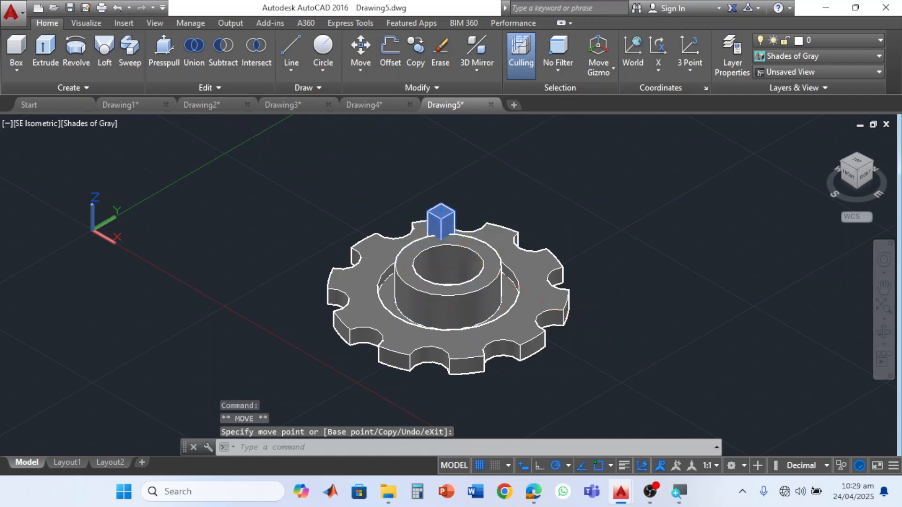
pyautogui.click(476, 258)
pyautogui.click(467, 266)
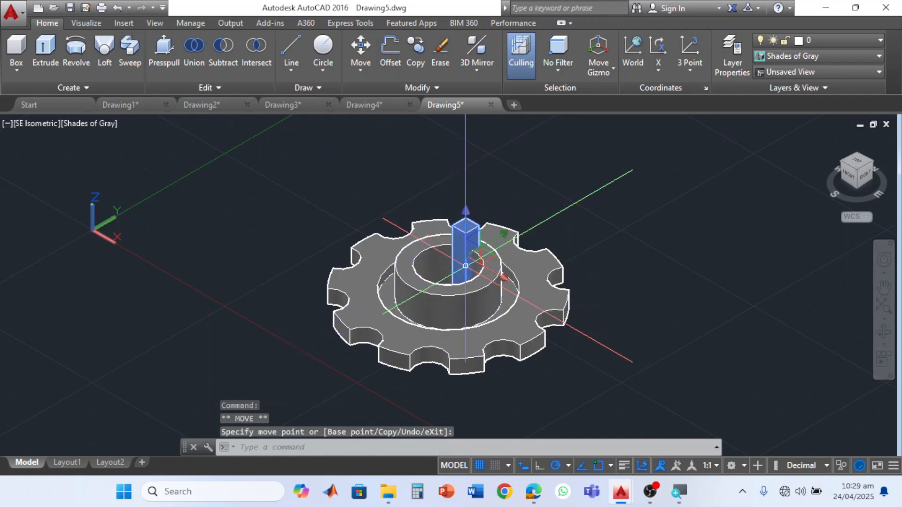
pyautogui.click(506, 235)
pyautogui.click(459, 260)
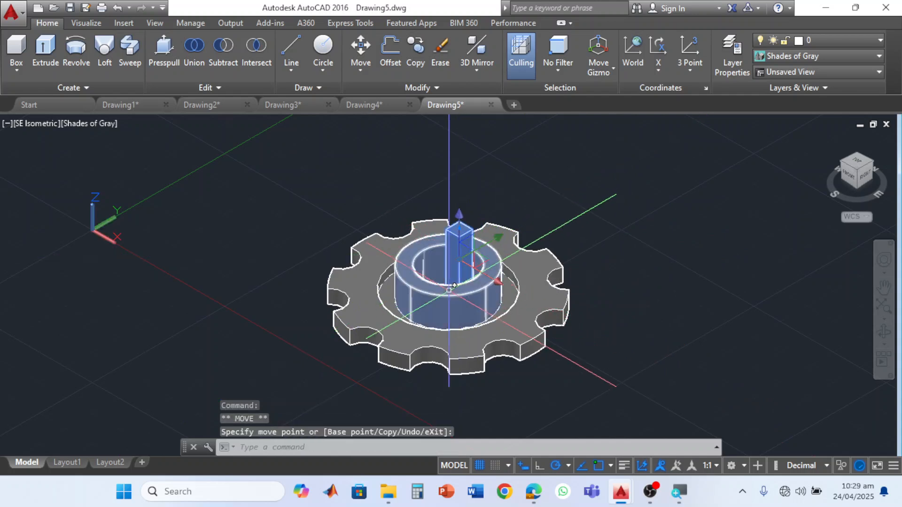
pyautogui.scroll(3, 456, 271)
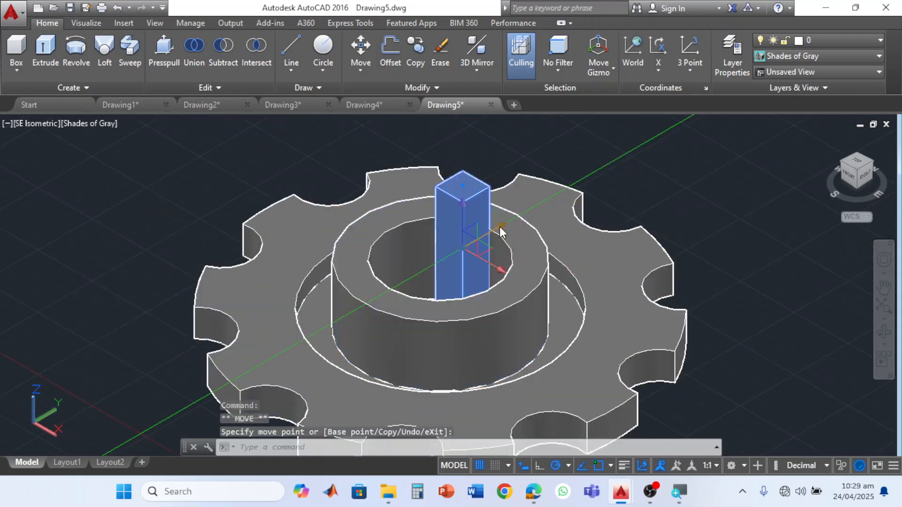
pyautogui.click(484, 230)
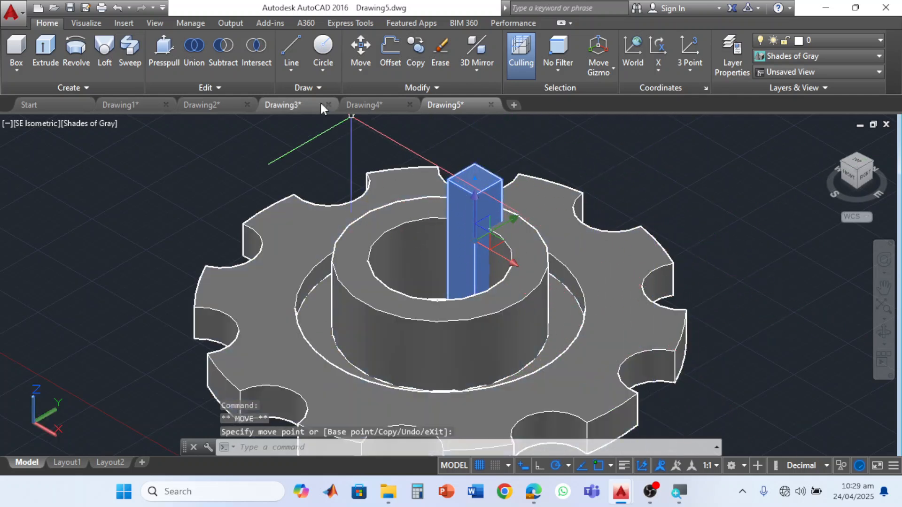
# - Try Subtract with the box as the solid to keep and the notched disc as the solid to remove, and undo it
pyautogui.click(224, 60)
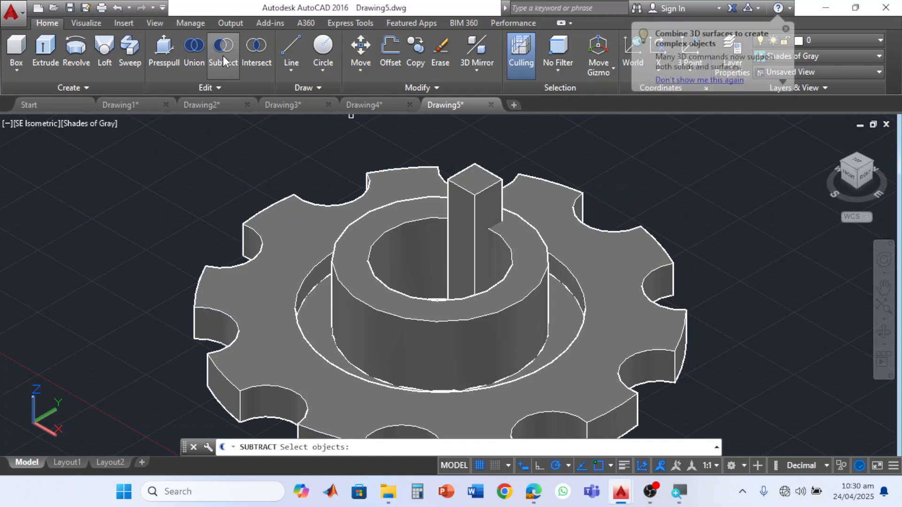
pyautogui.click(476, 165)
pyautogui.press('Return')
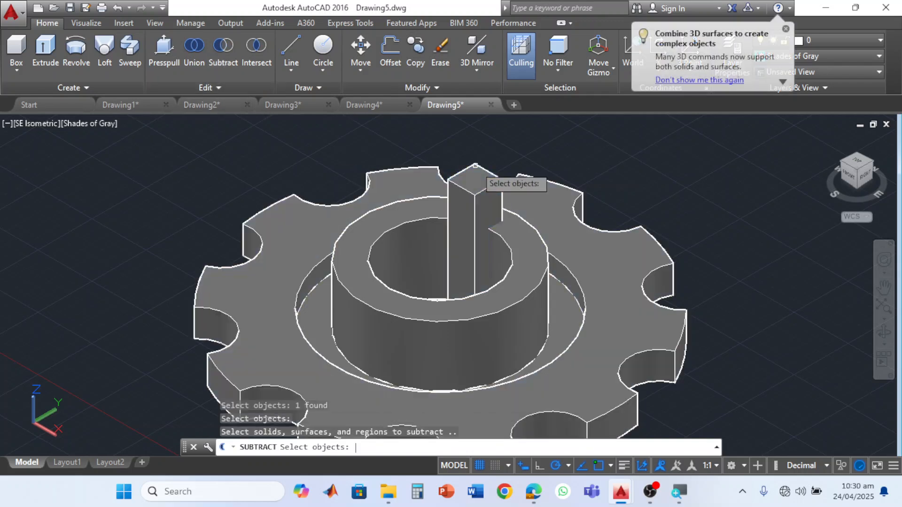
pyautogui.click(568, 188)
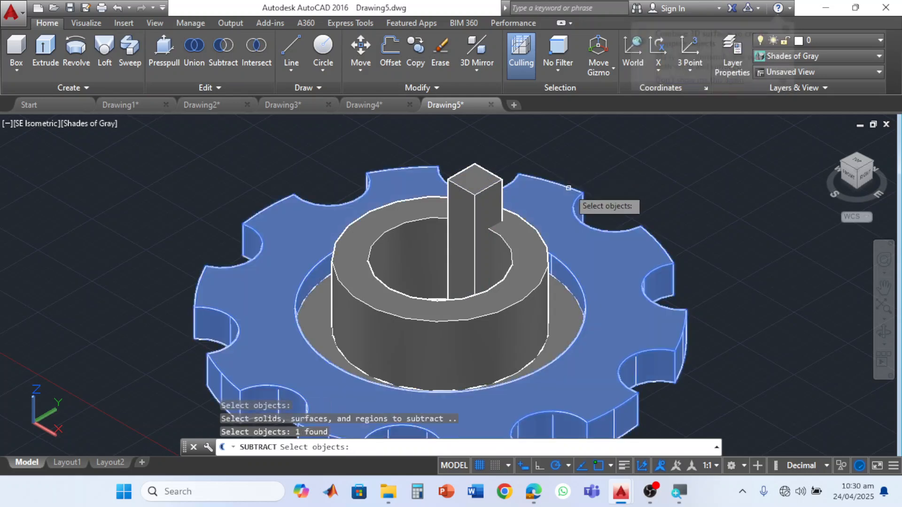
pyautogui.press('Return')
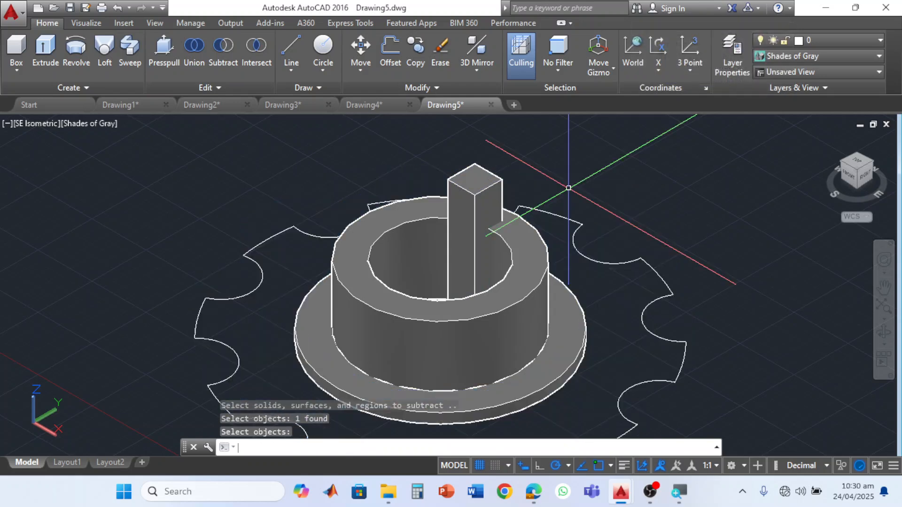
pyautogui.hotkey('ctrl', 'z')
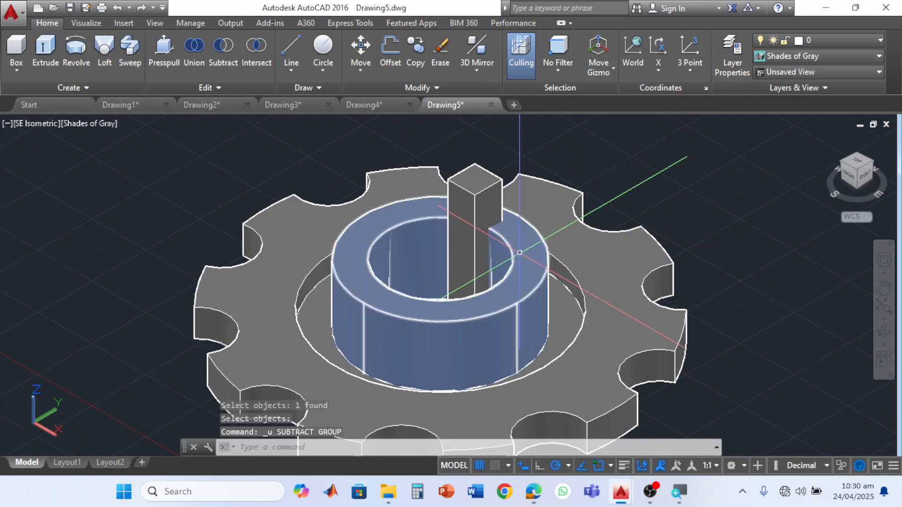
# - Try Subtract with the box as the base solid and the hub as the removed one, and undo it together with the box's last shift
pyautogui.click(217, 58)
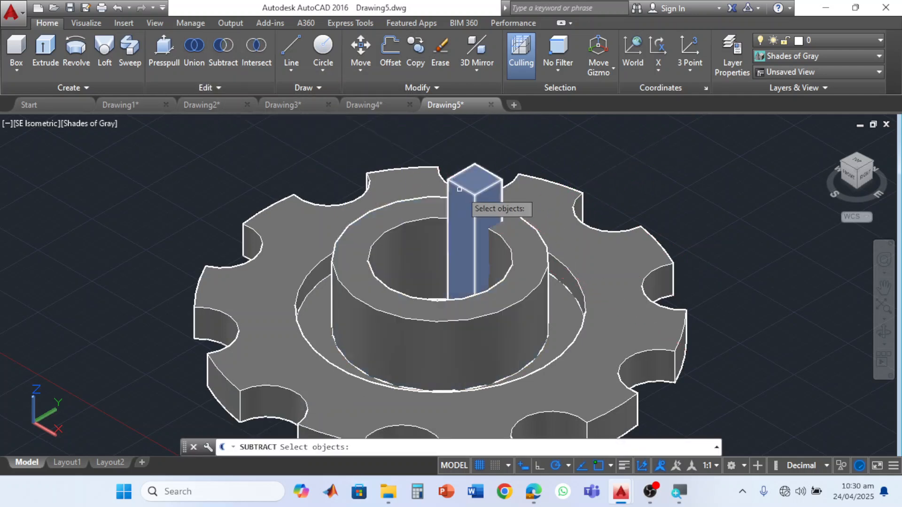
pyautogui.click(477, 166)
pyautogui.press('Return')
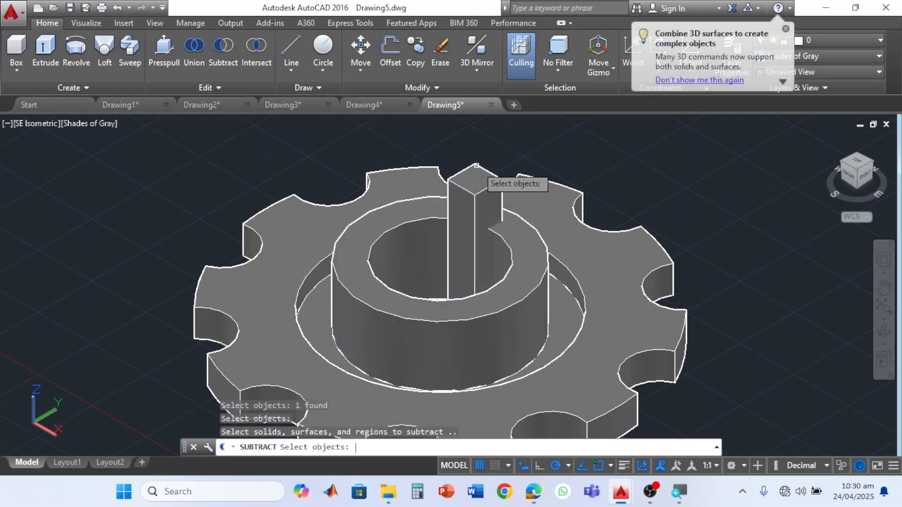
pyautogui.click(512, 250)
pyautogui.press('Return')
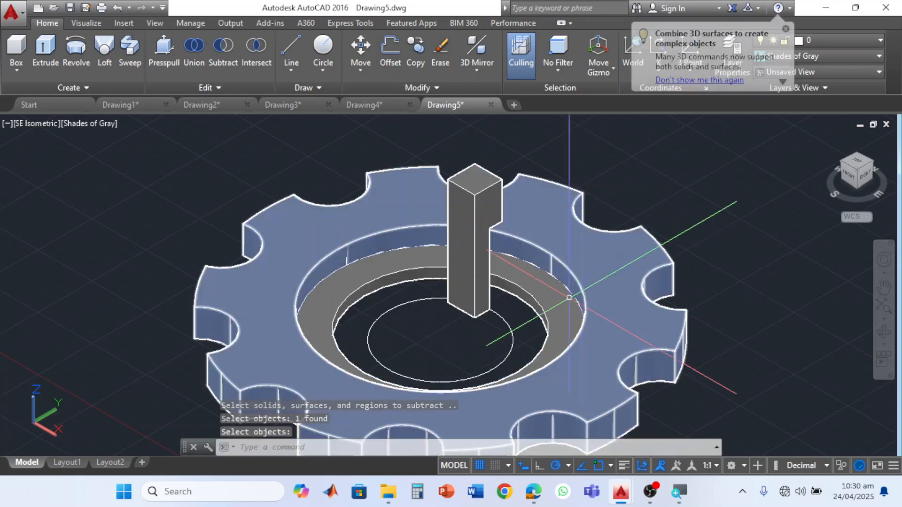
pyautogui.hotkey('ctrl', 'z')
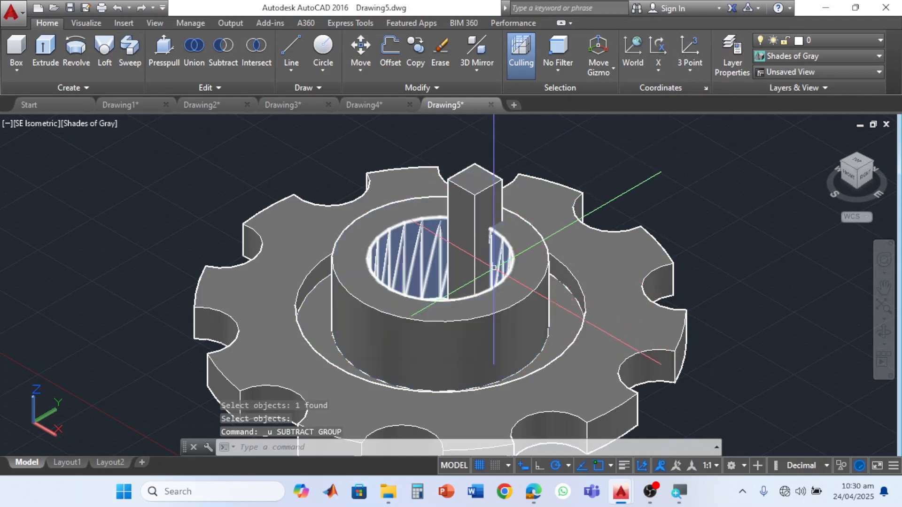
pyautogui.hotkey('ctrl', 'z')
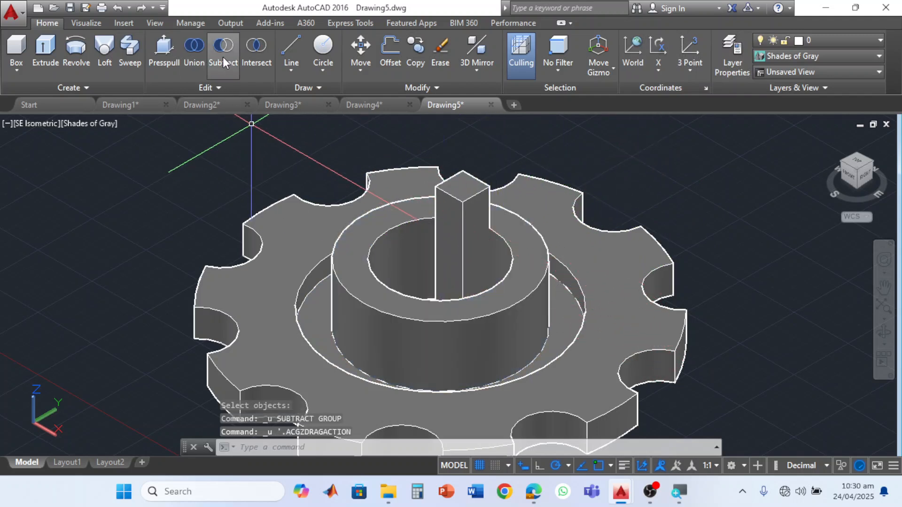
# - Subtract the box from the hub to cut a keyway through the bore wall, and inspect the cut
pyautogui.click(222, 57)
pyautogui.click(535, 291)
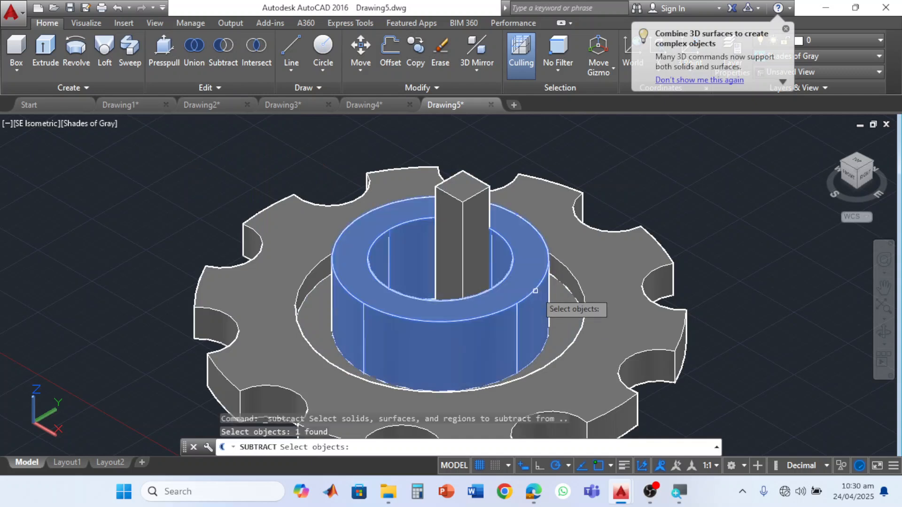
pyautogui.press('Return')
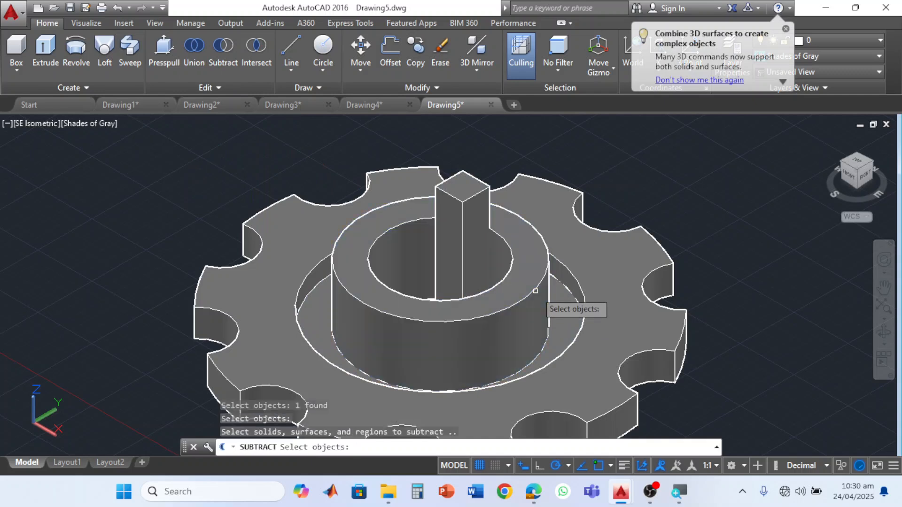
pyautogui.click(472, 184)
pyautogui.press('Return')
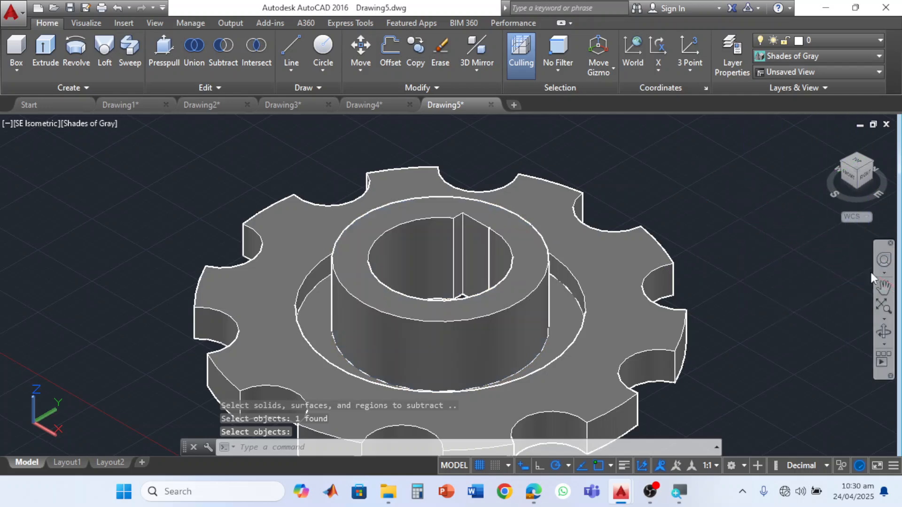
pyautogui.click(882, 331)
pyautogui.moveTo(467, 199); pyautogui.dragTo(508, 269)
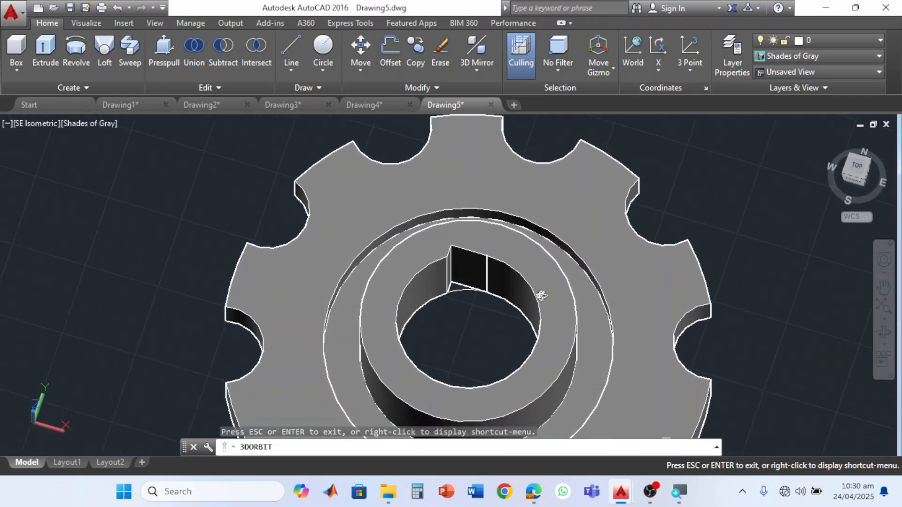
pyautogui.moveTo(523, 304); pyautogui.dragTo(462, 258)
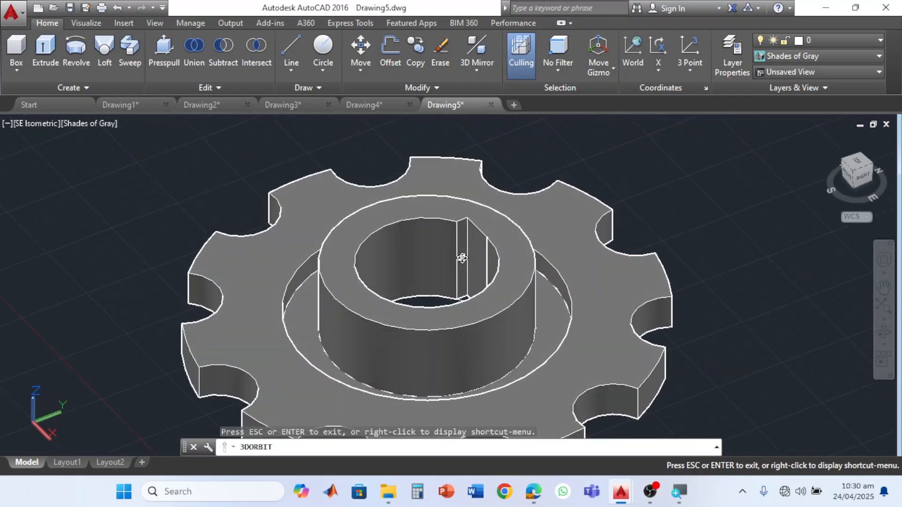